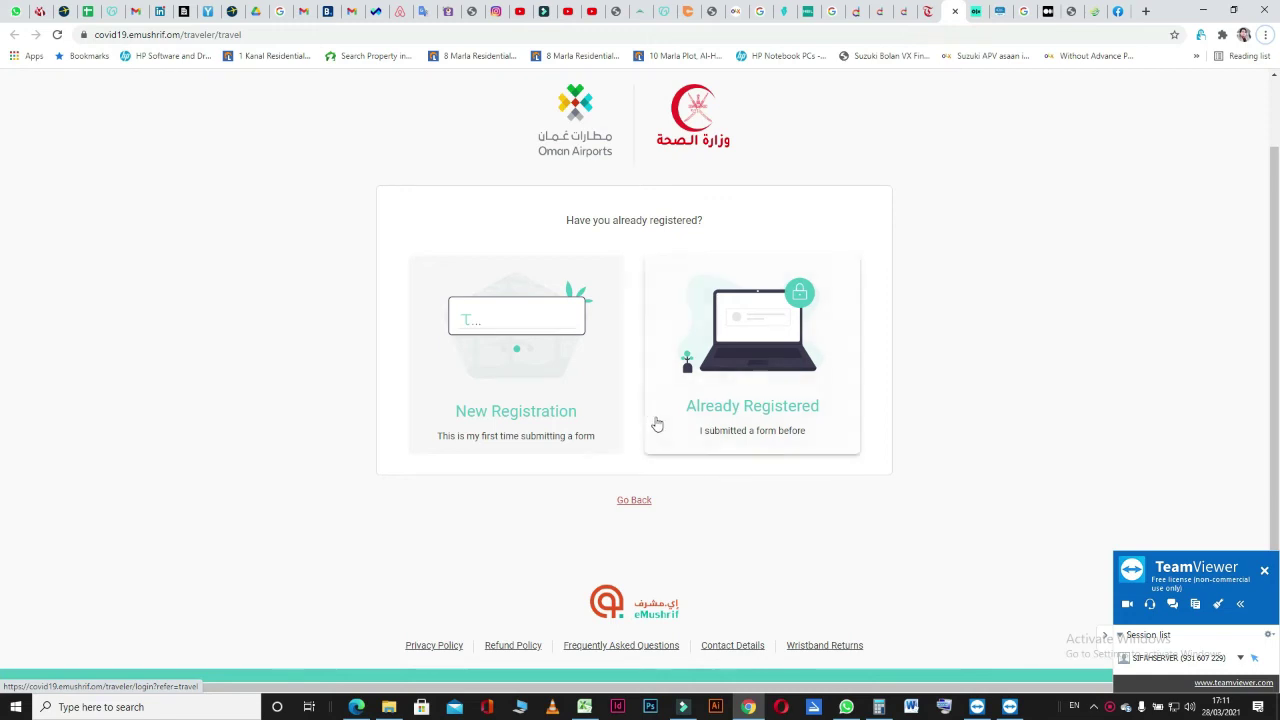
Choose New Registration to start a first-time traveler registration.
left_click(478, 421)
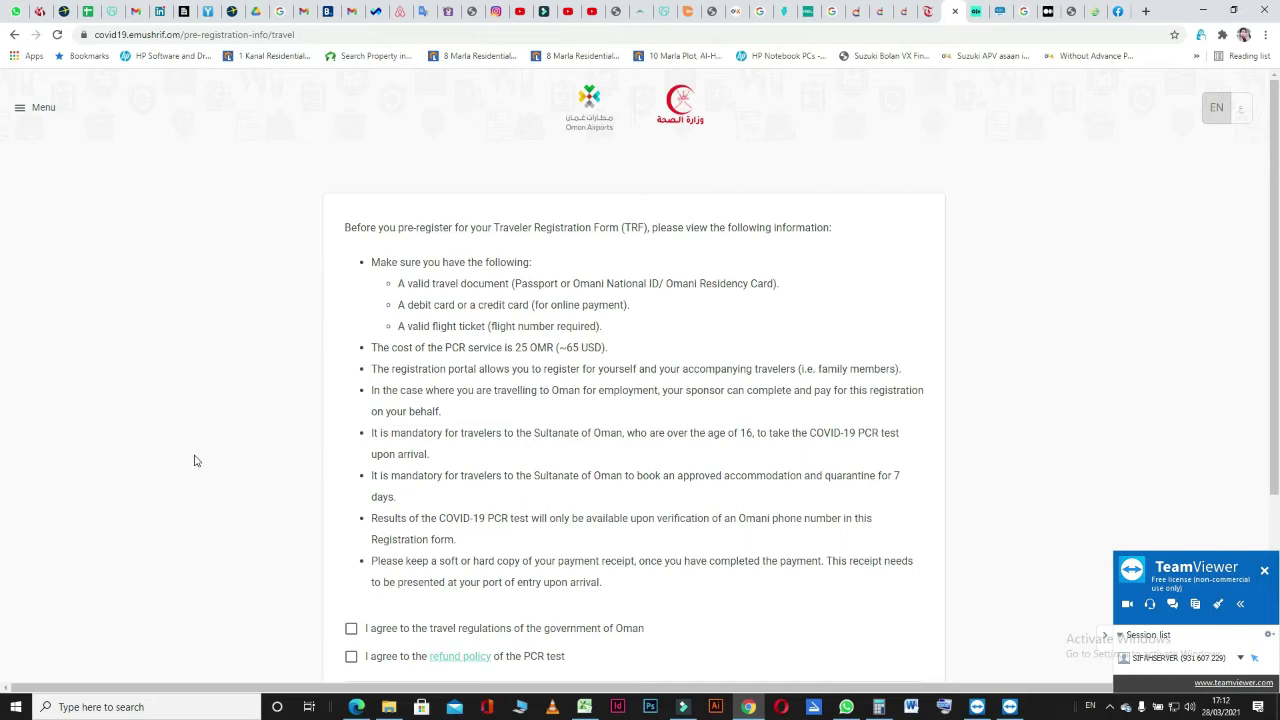
Highlight the whole bullet requiring approved accommodation and 7-day quarantine.
double_click(425, 477)
left_click(425, 477)
double_click(425, 477)
left_click(425, 477)
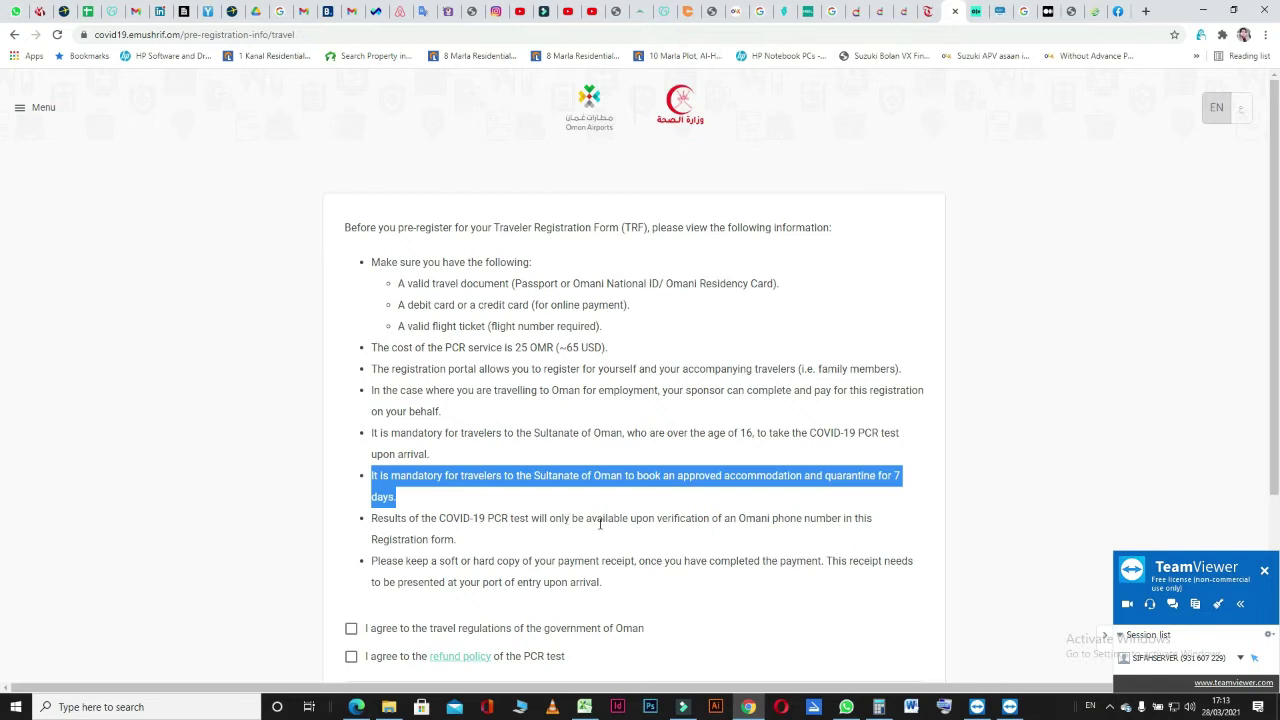
Highlight the bullet saying PCR results require a verified Omani phone number.
triple_click(558, 518)
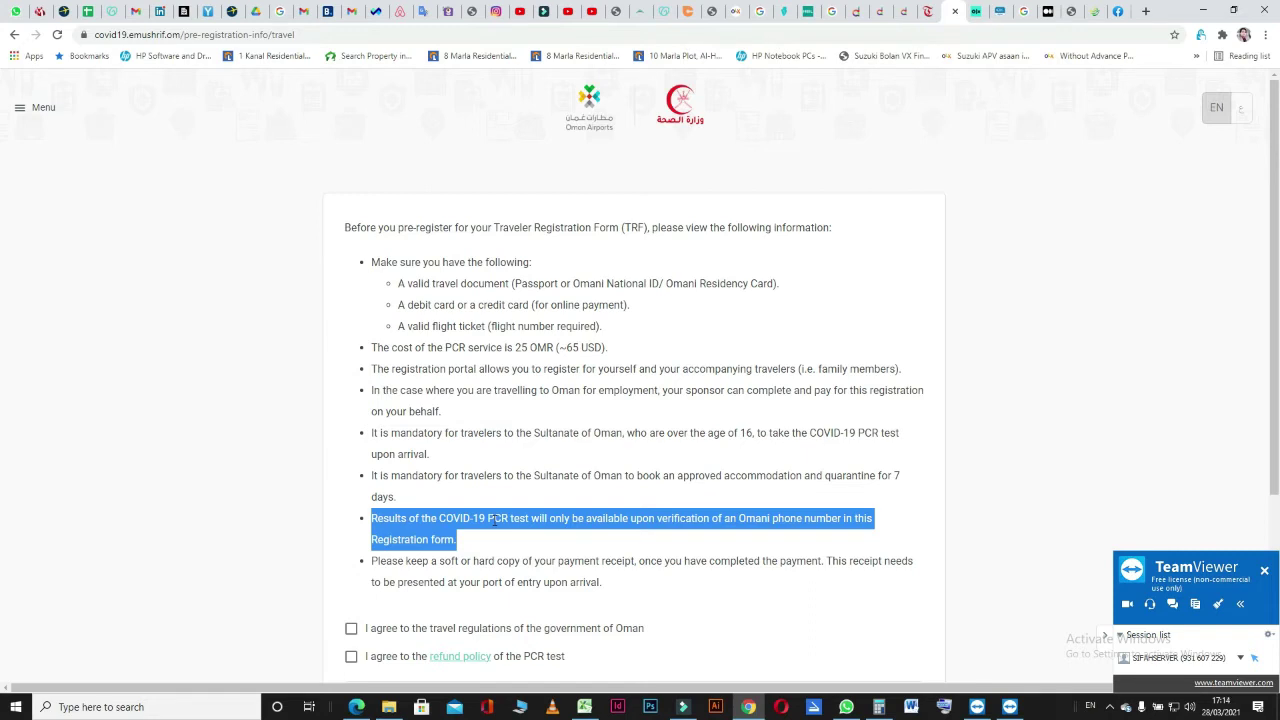
scroll(318, 532, "down", 2)
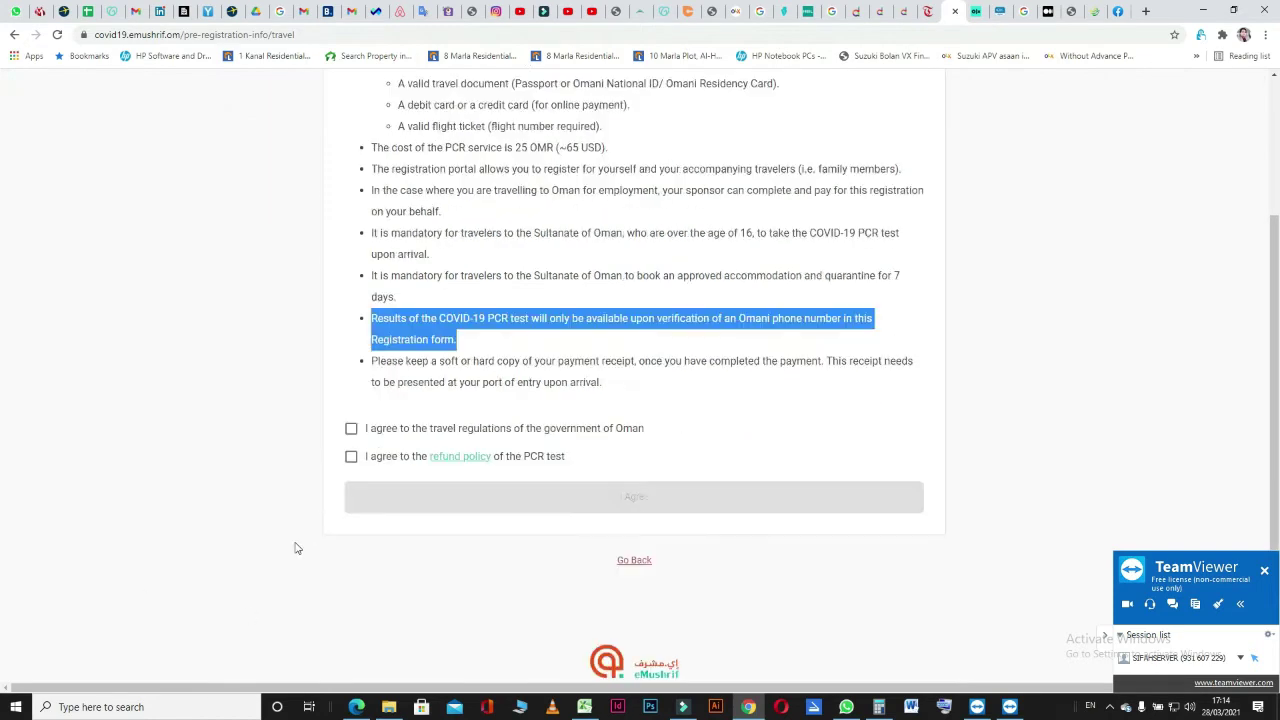
scroll(296, 548, "down", 1)
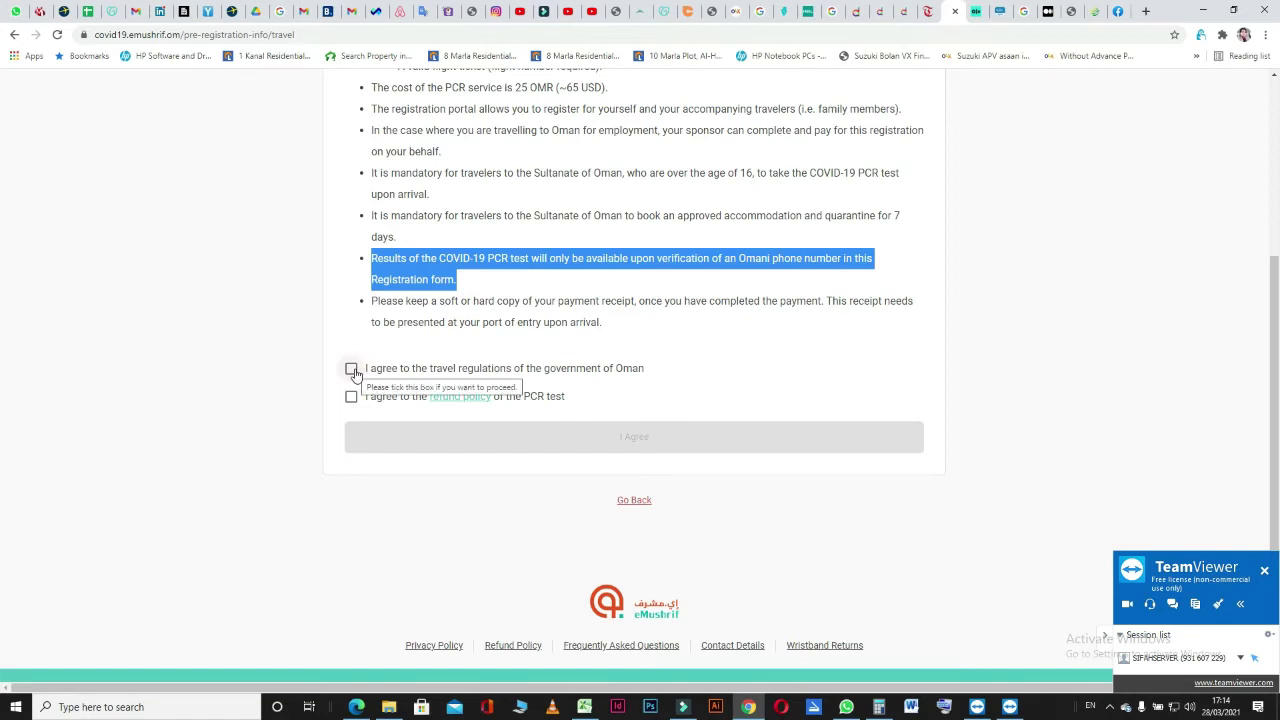
Tick both agreement boxes and view the refund policy in a new tab.
left_click(352, 370)
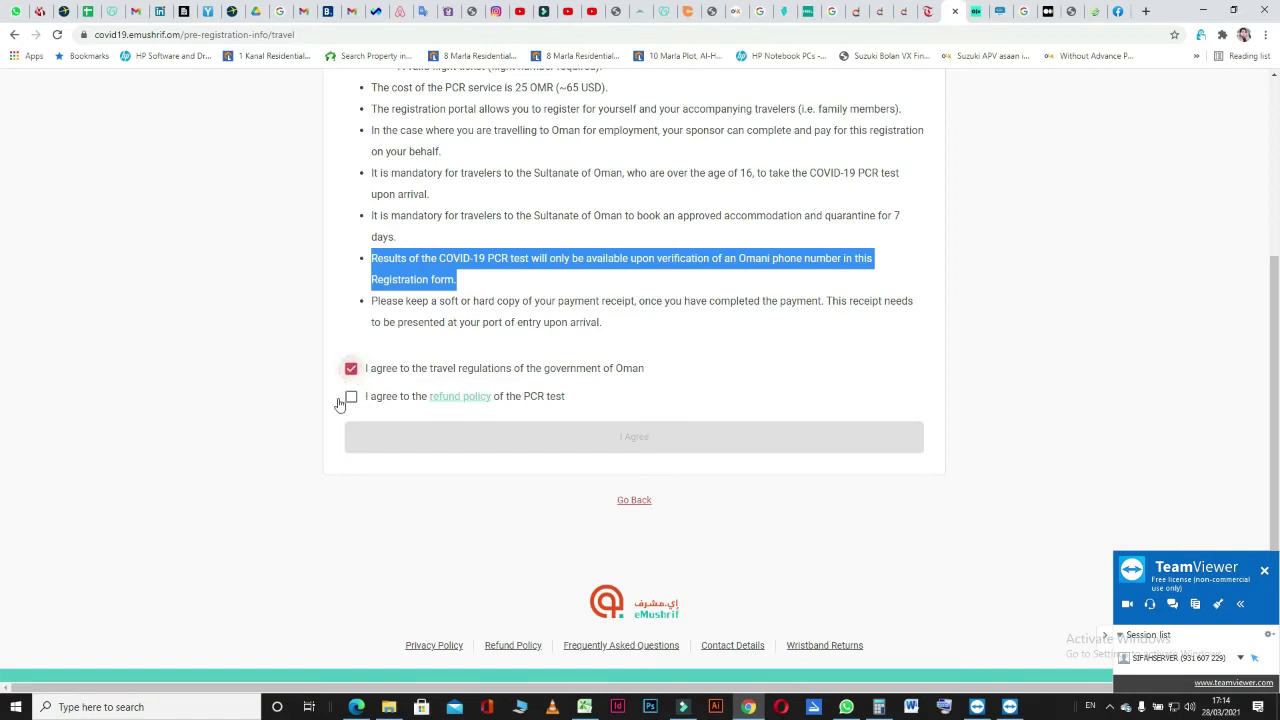
left_click(351, 398)
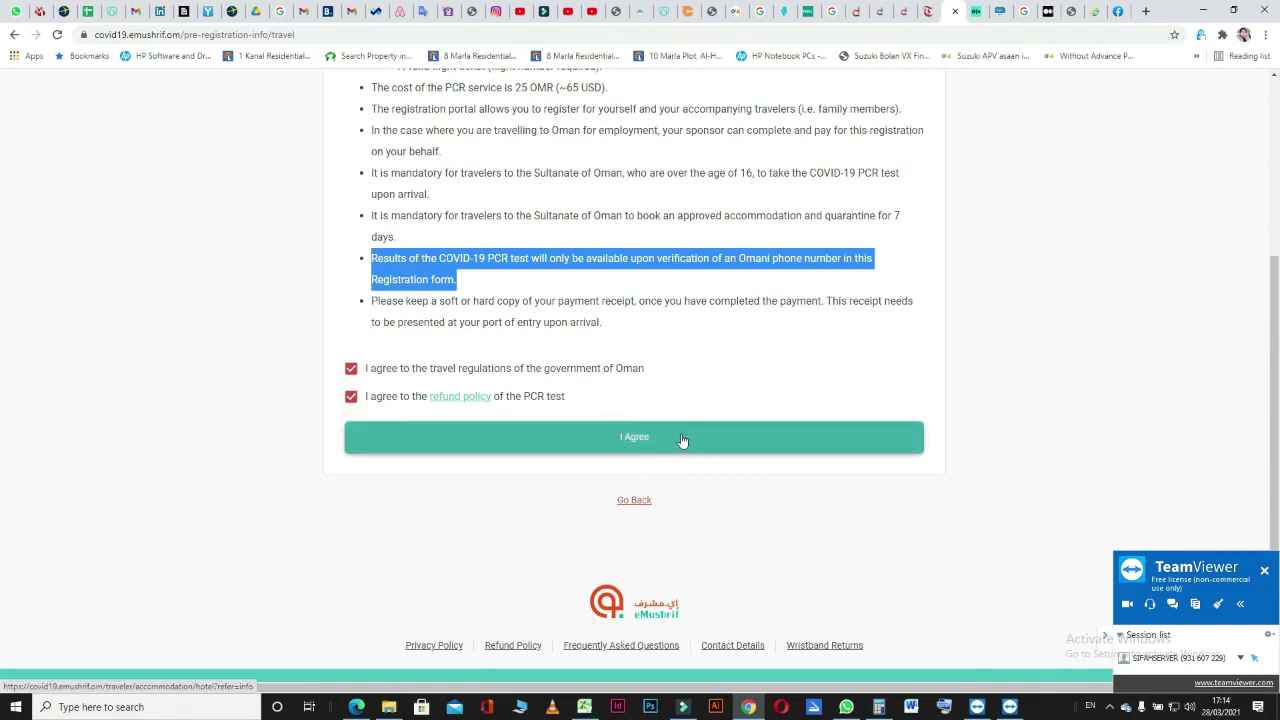
right_click(463, 398)
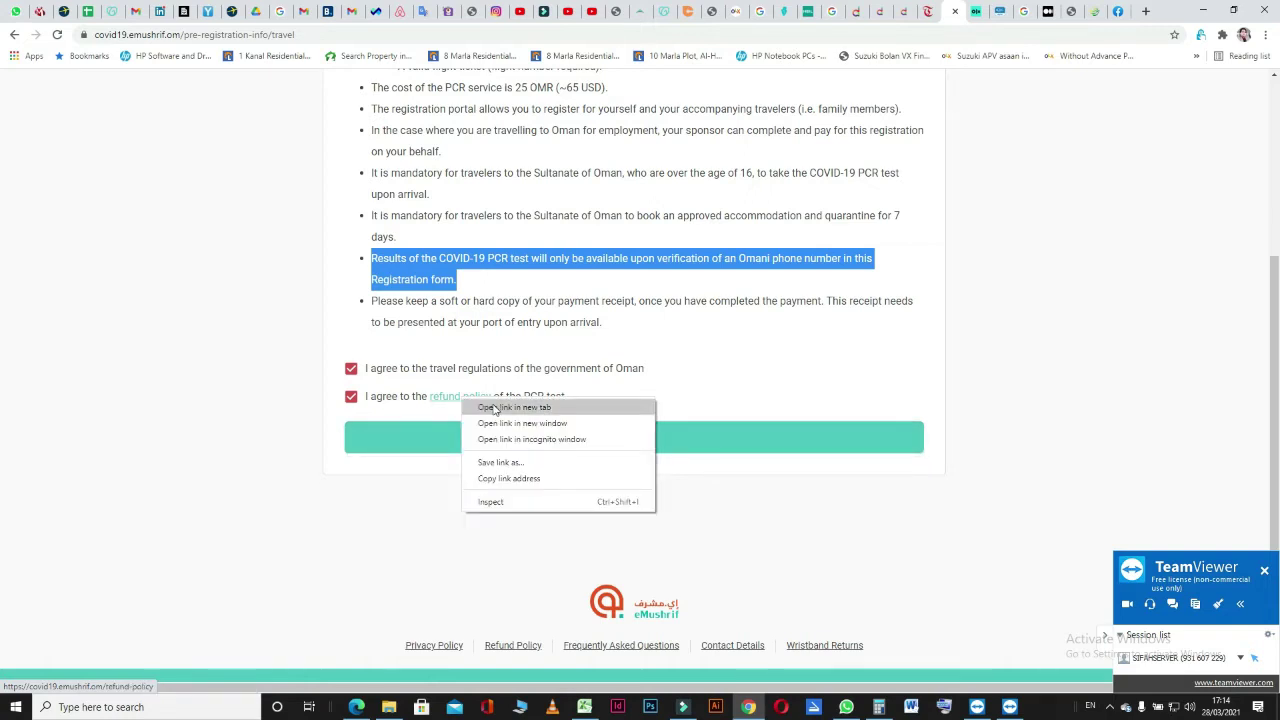
left_click(492, 408)
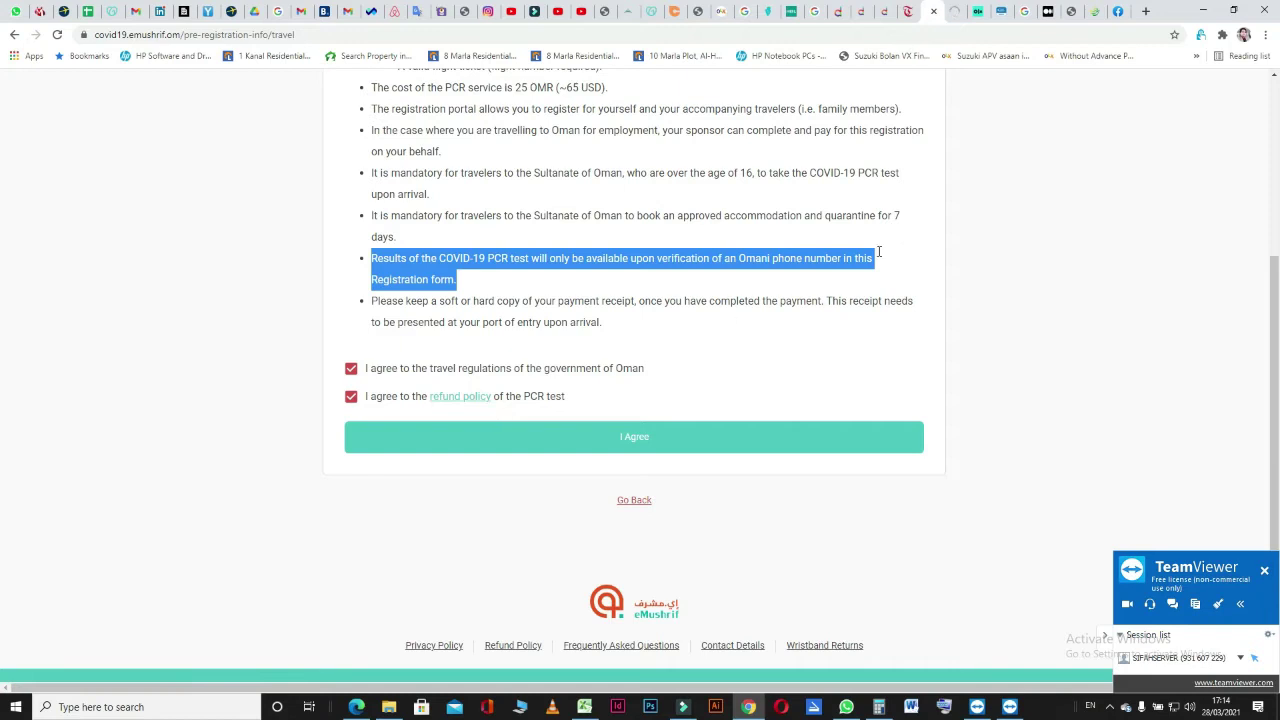
left_click(951, 18)
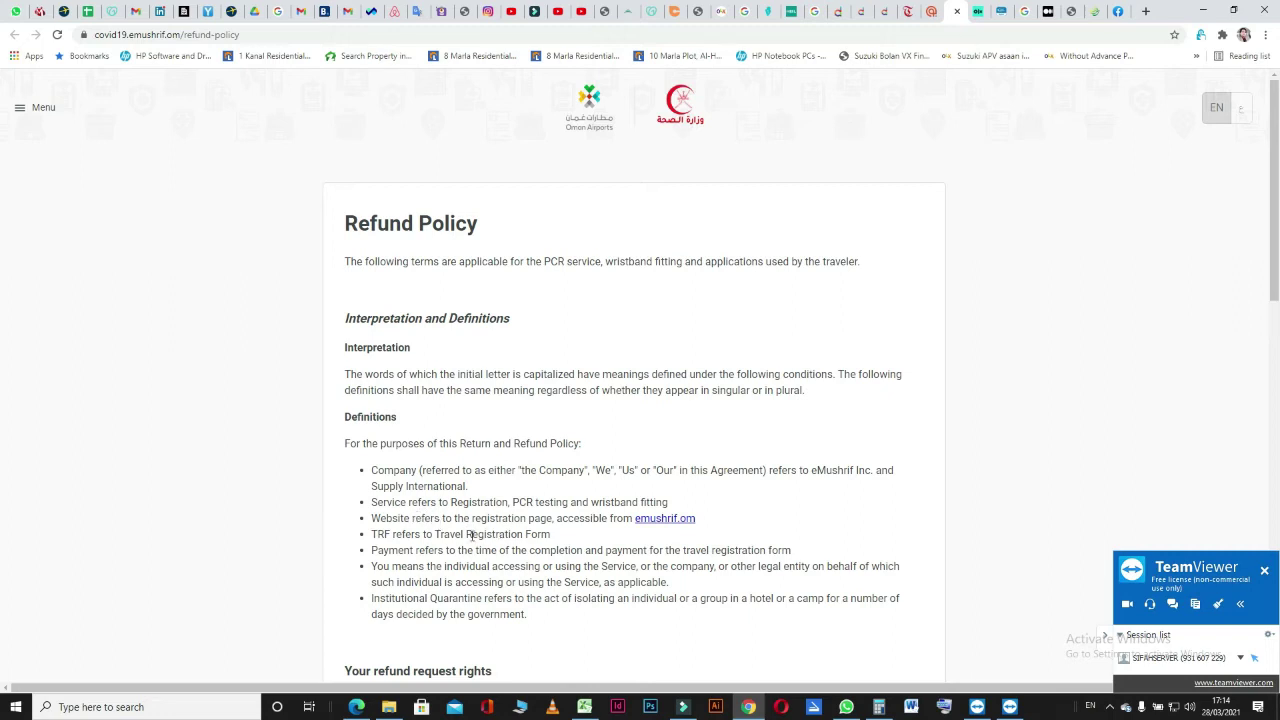
Read through the Refund Policy, then go back to the registration form tab.
scroll(481, 531, "down", 2)
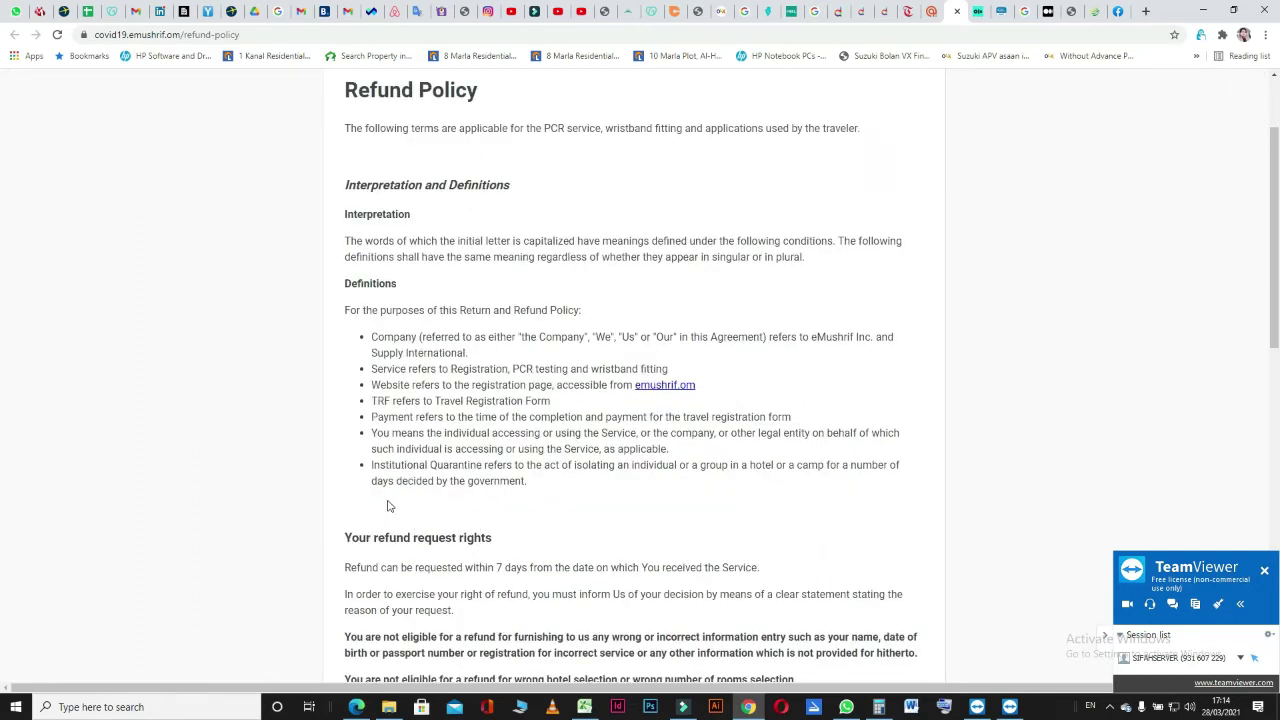
scroll(392, 555, "down", 2)
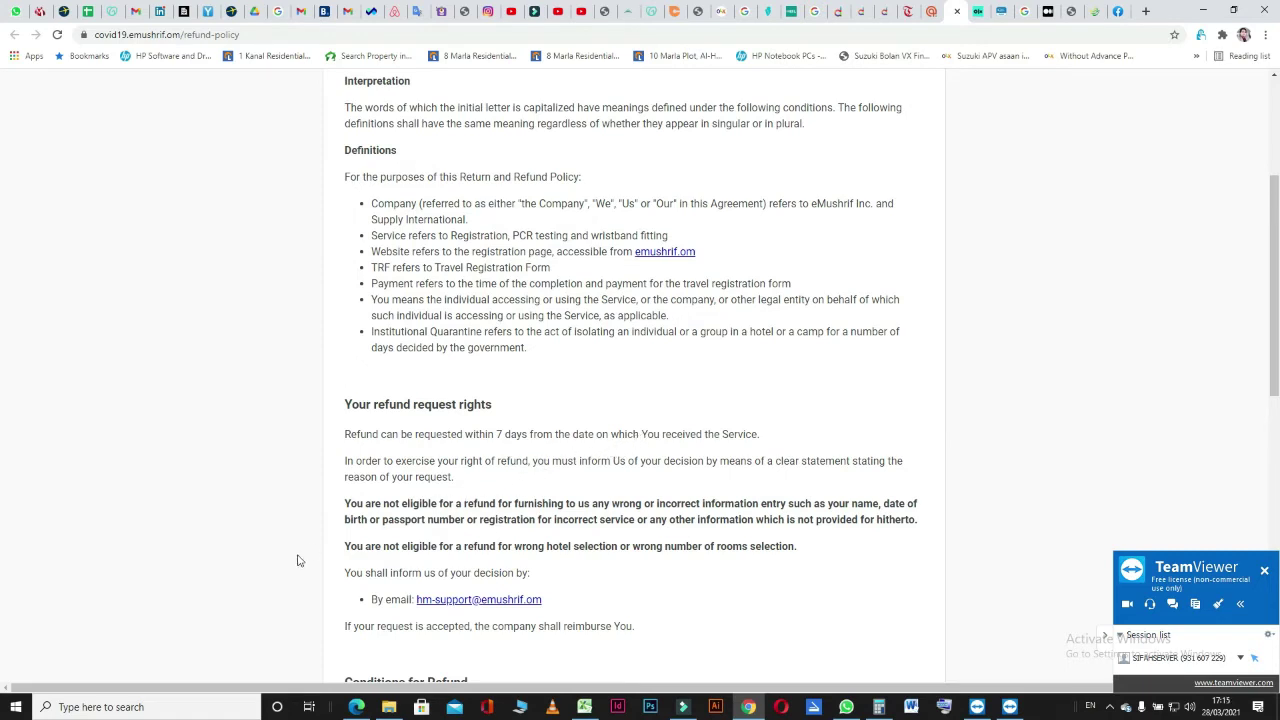
scroll(297, 561, "down", 2)
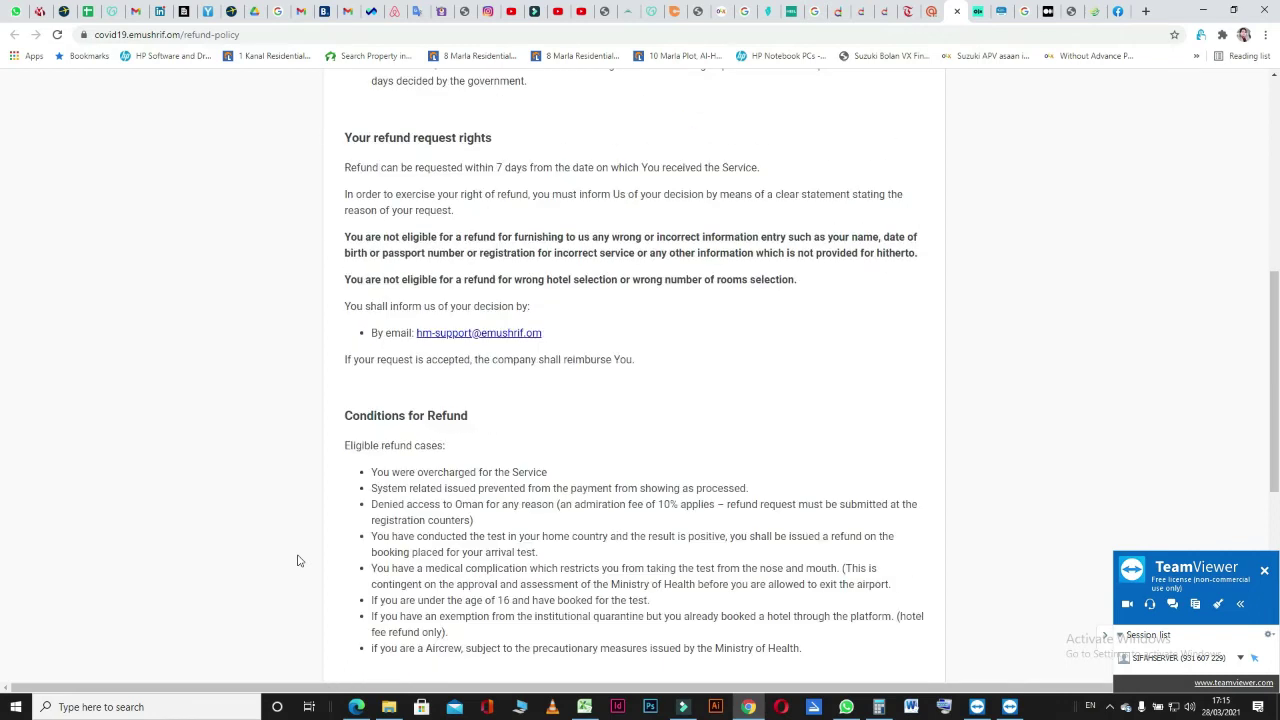
scroll(566, 403, "up", 5)
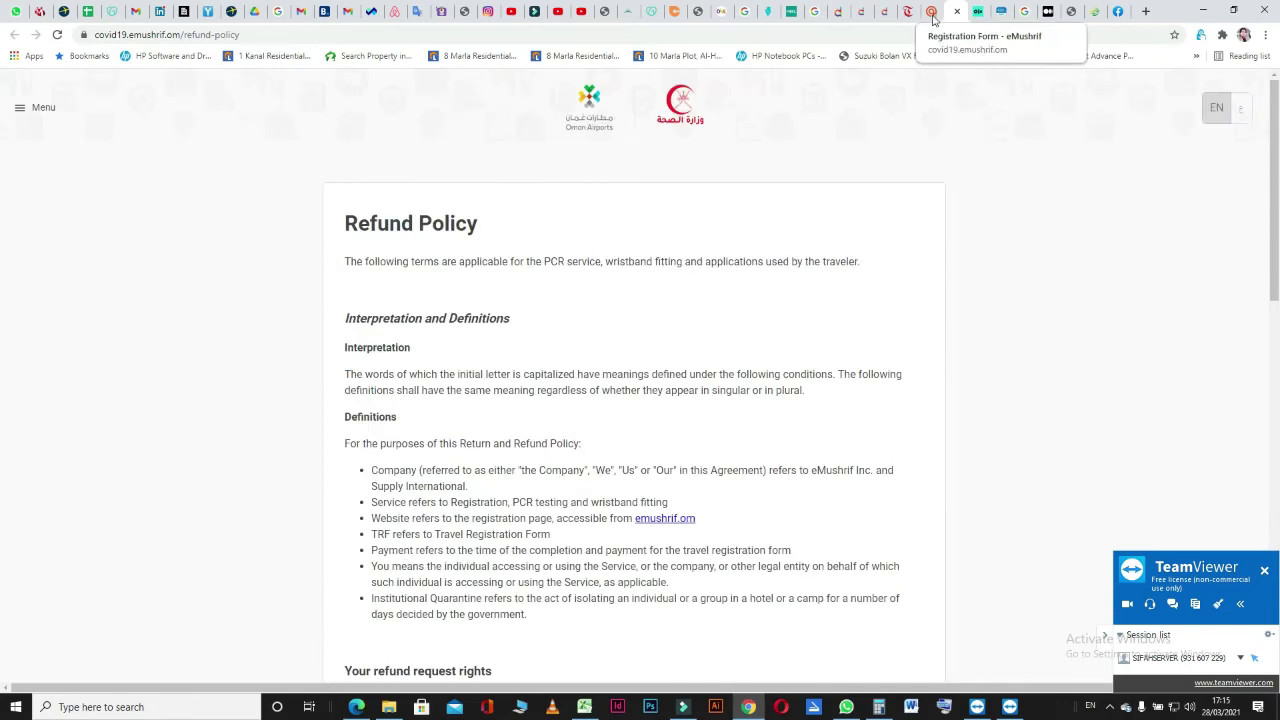
left_click(933, 16)
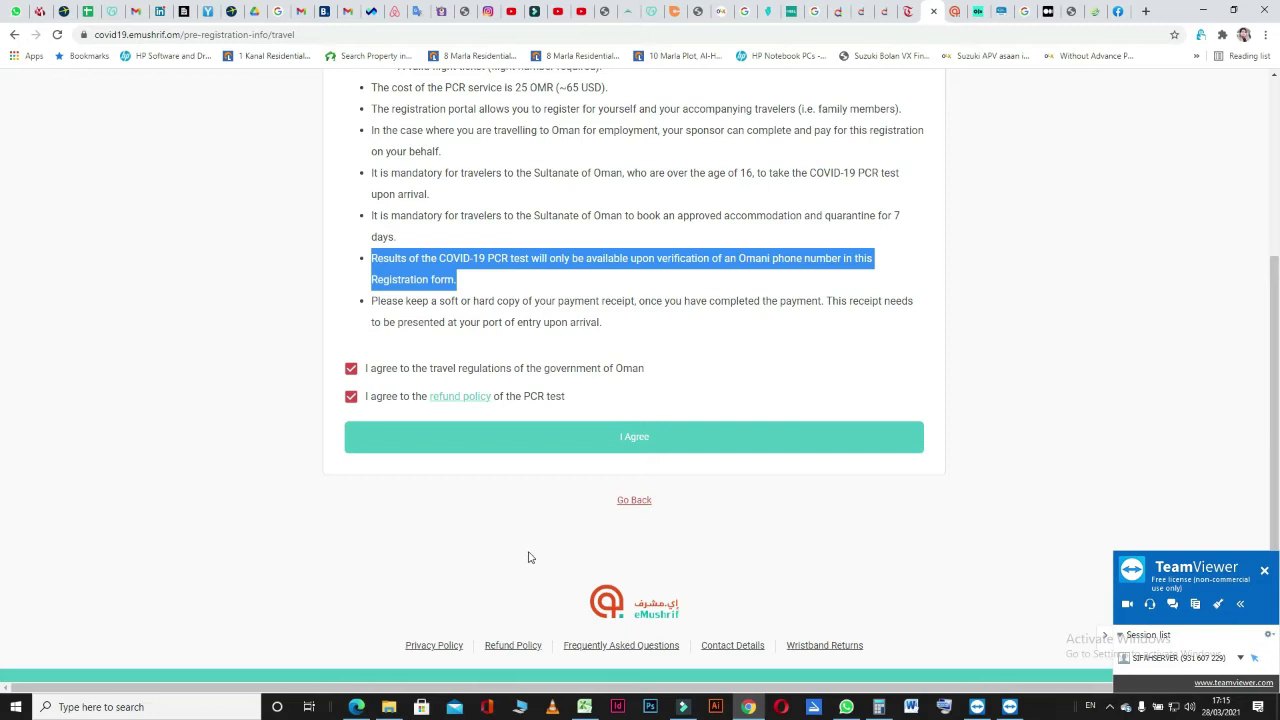
Accept the terms and set the hotel search to 1 adult.
left_click(608, 435)
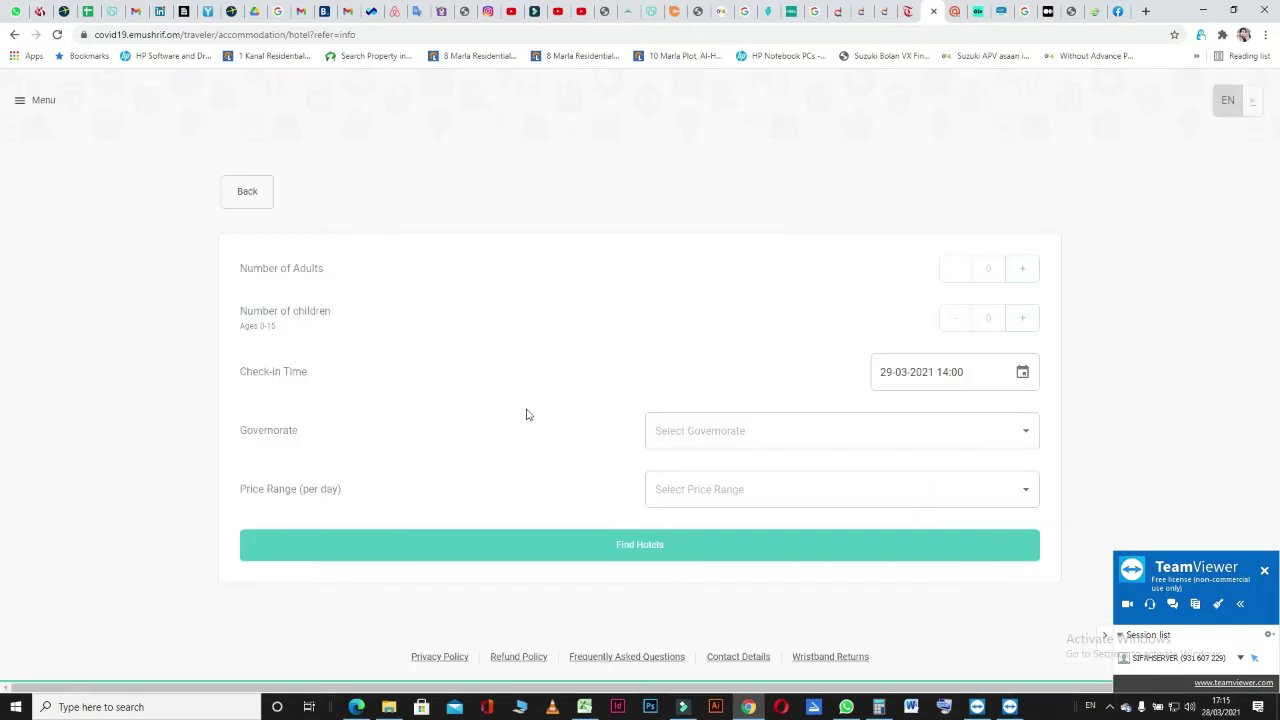
double_click(306, 272)
left_click(359, 271)
left_click(1022, 270)
left_click(1021, 271)
left_click(916, 372)
left_click(881, 372)
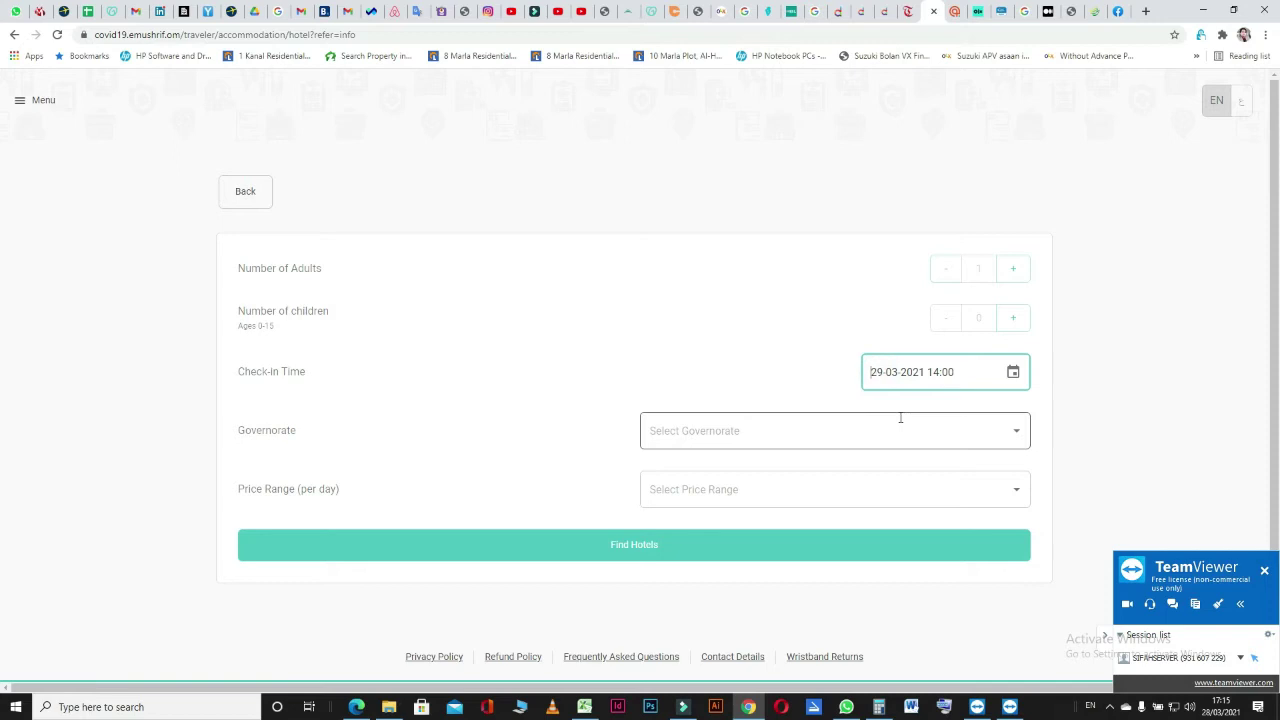
type("08-")
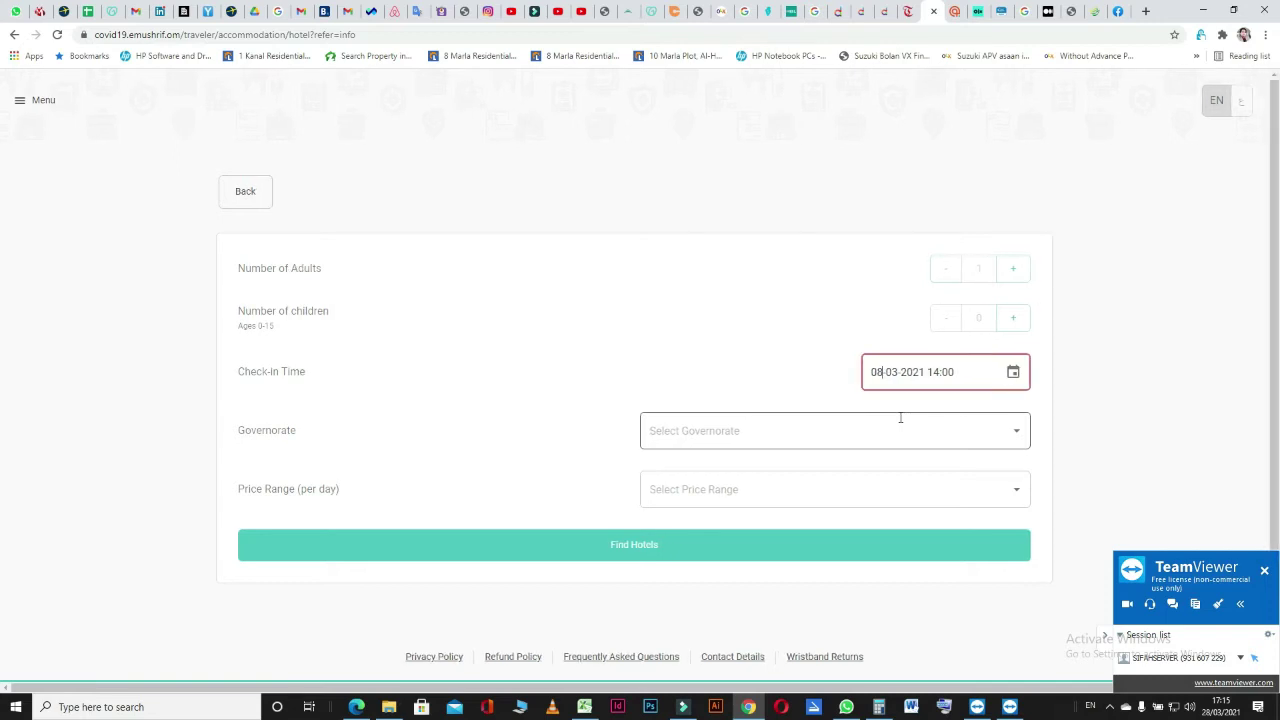
type("04")
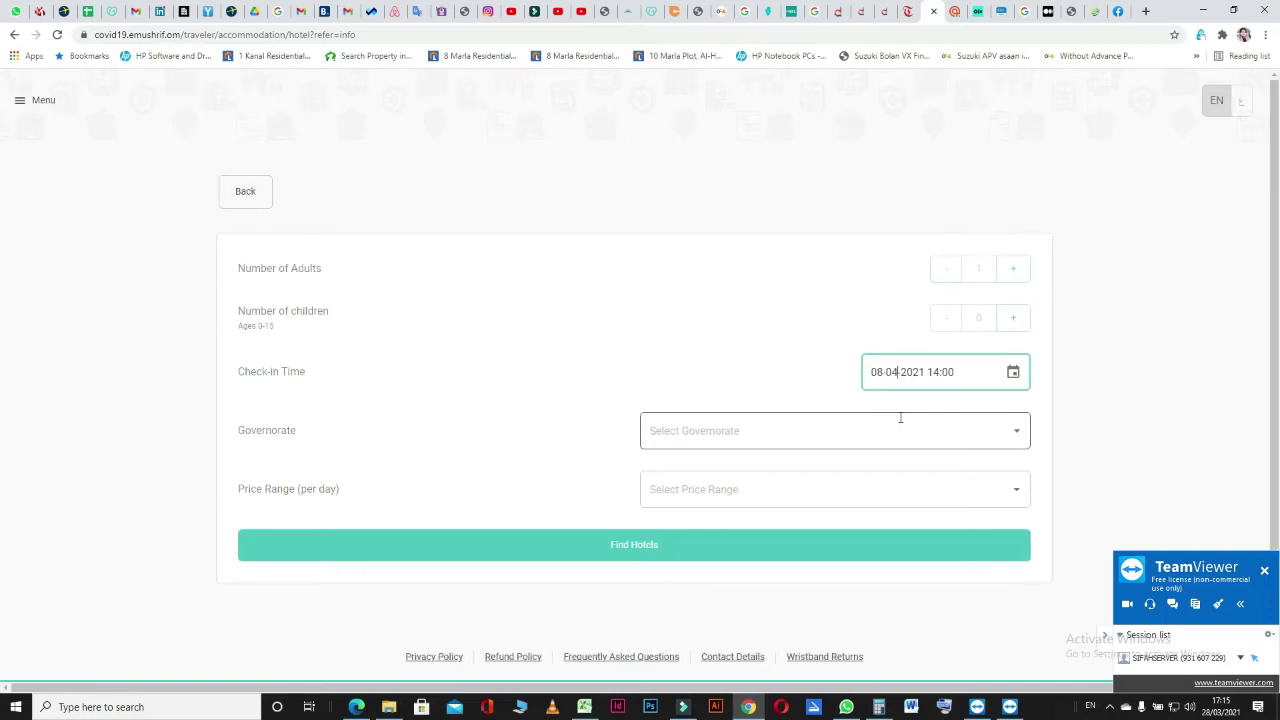
key("Tab")
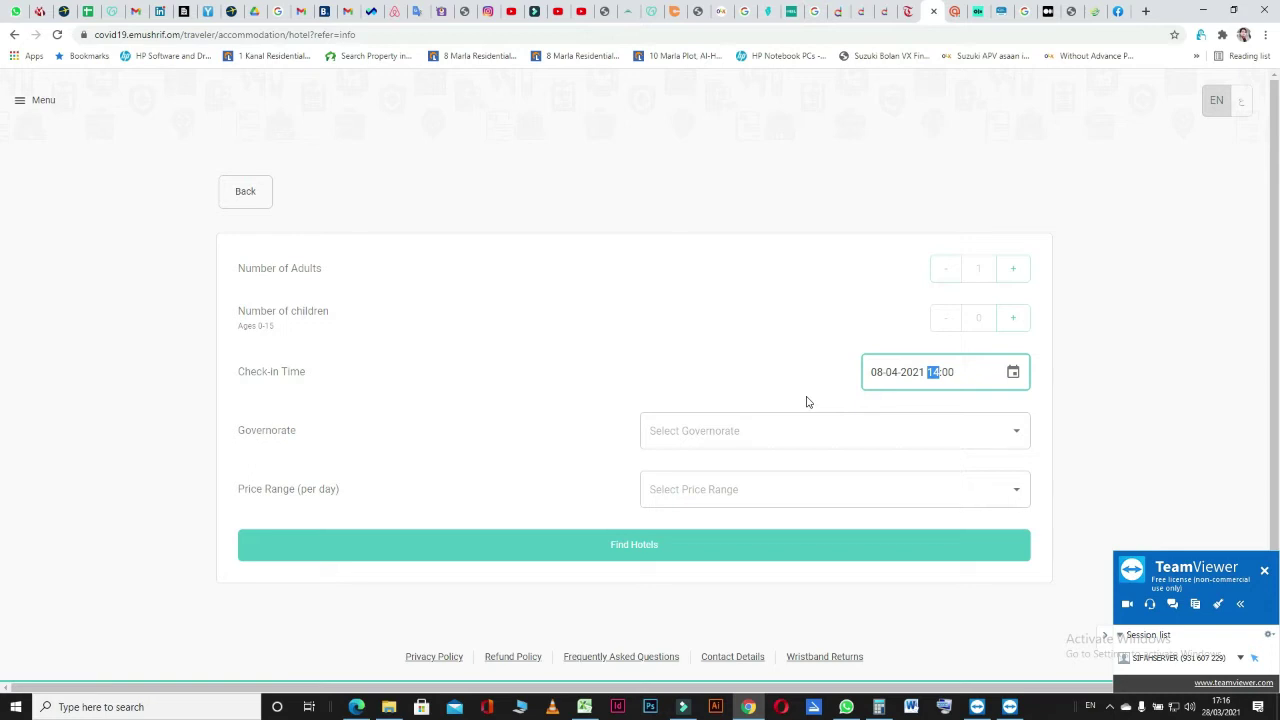
type("0")
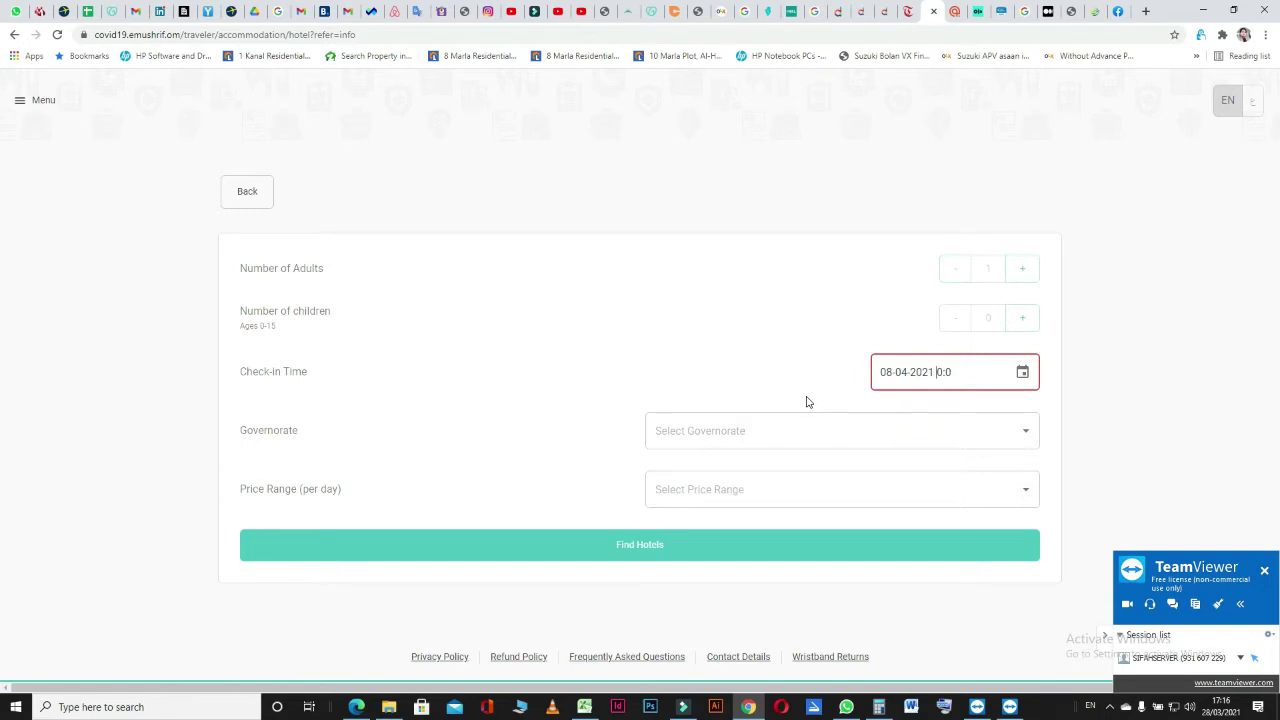
key("Left")
type("20:30")
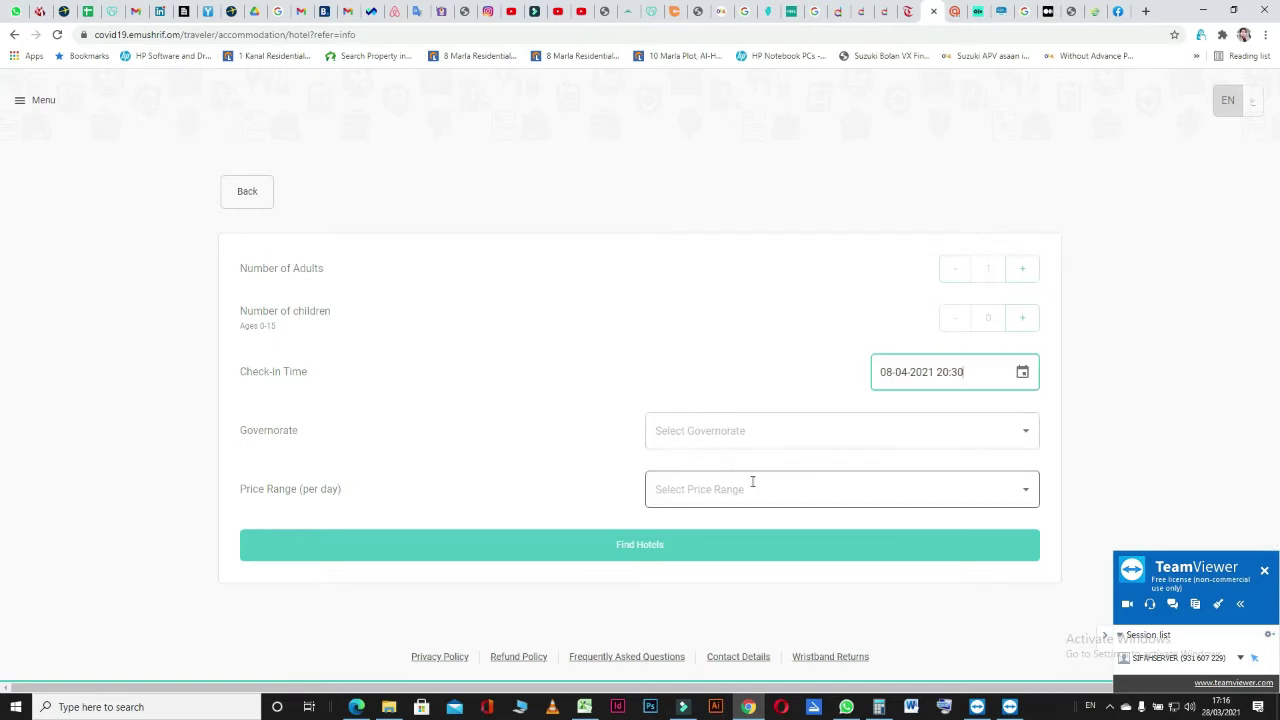
left_click(842, 431)
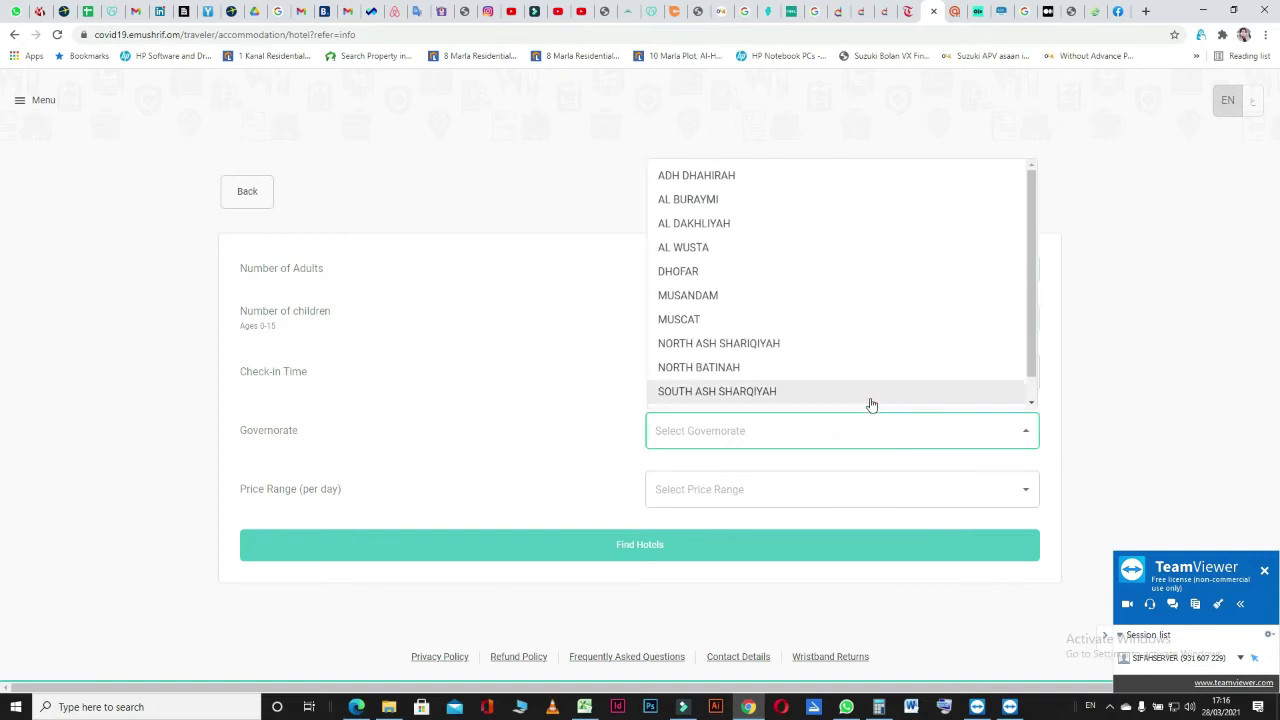
Filter hotels to governorate MUSCAT with a daily price range of Less than 15 OMR.
left_click(713, 318)
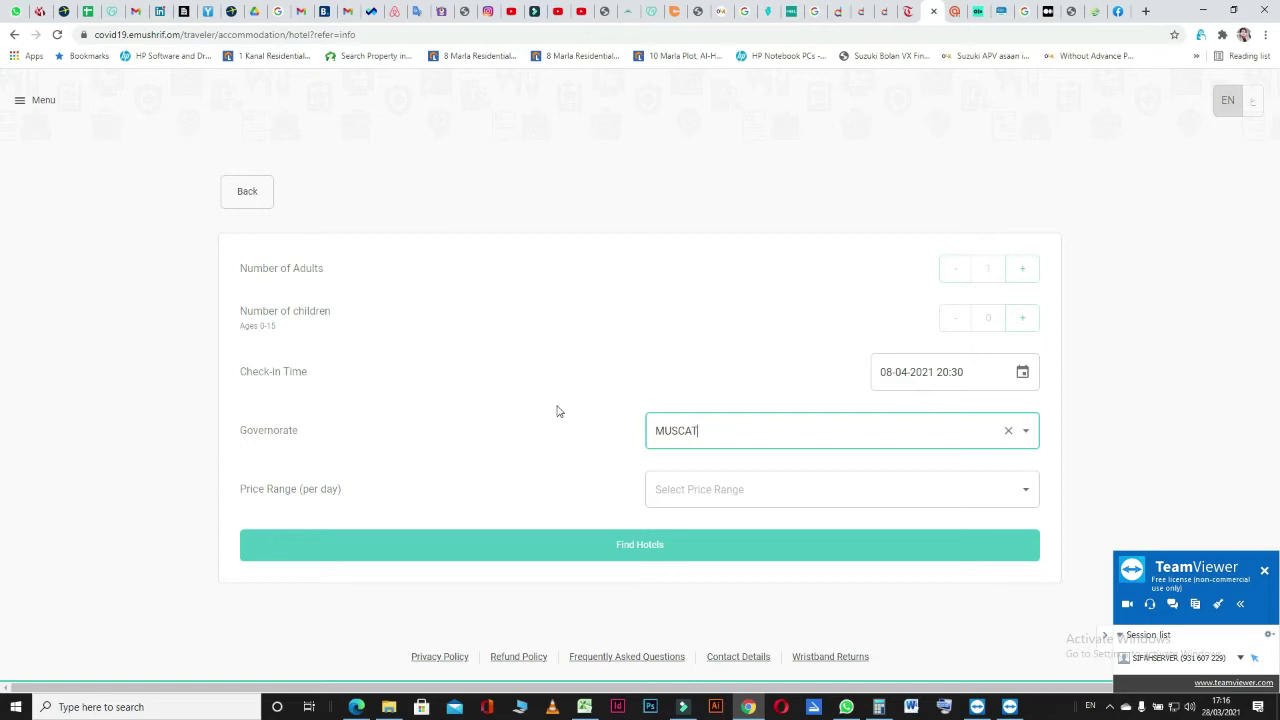
left_click(768, 430)
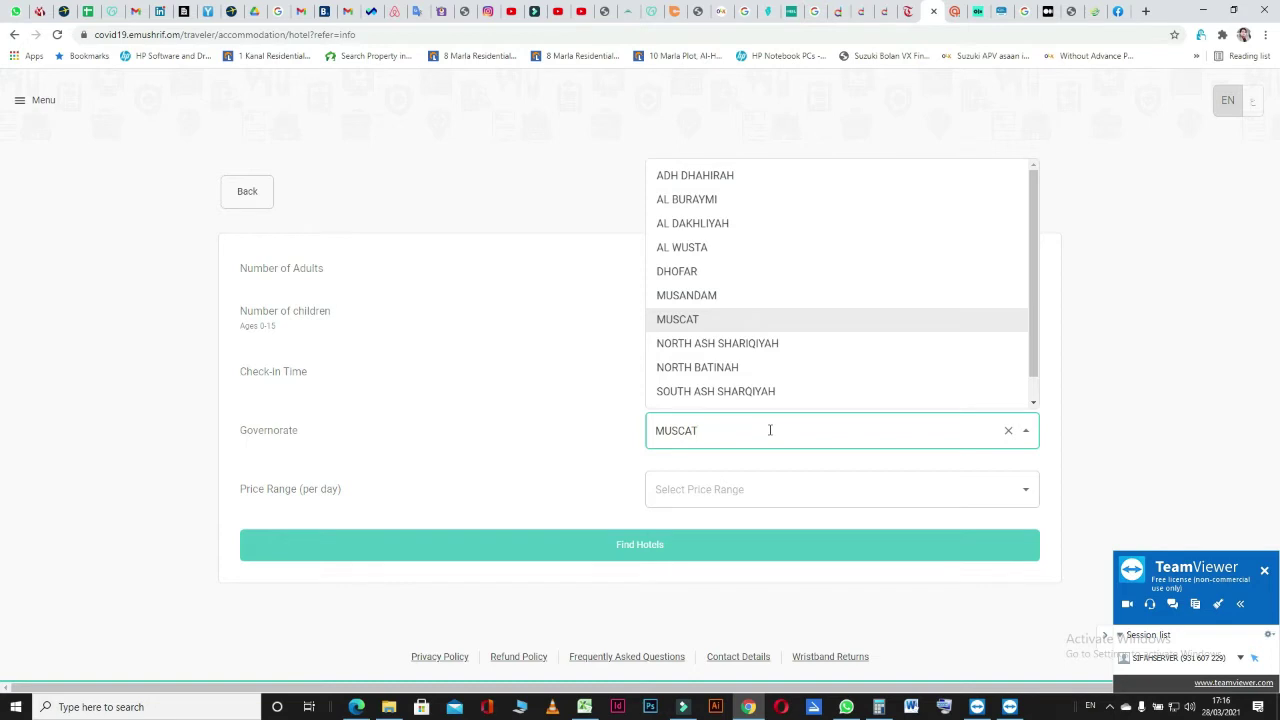
left_click(784, 491)
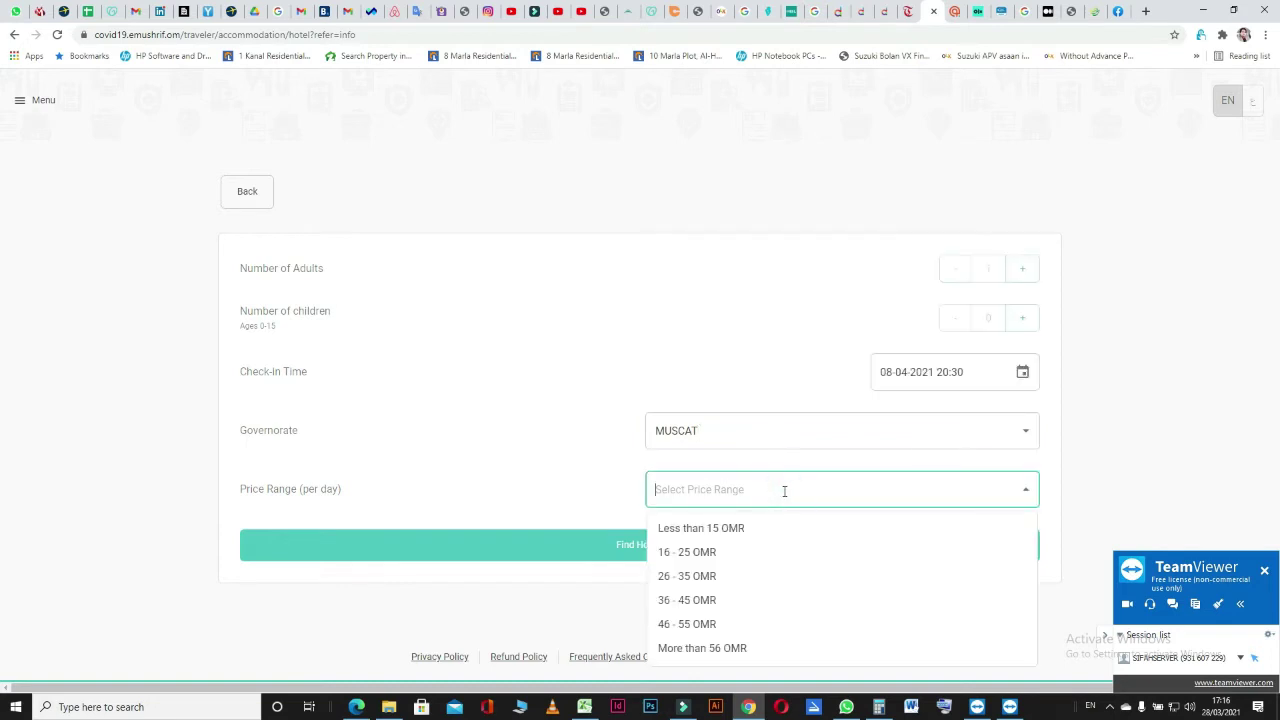
left_click(728, 530)
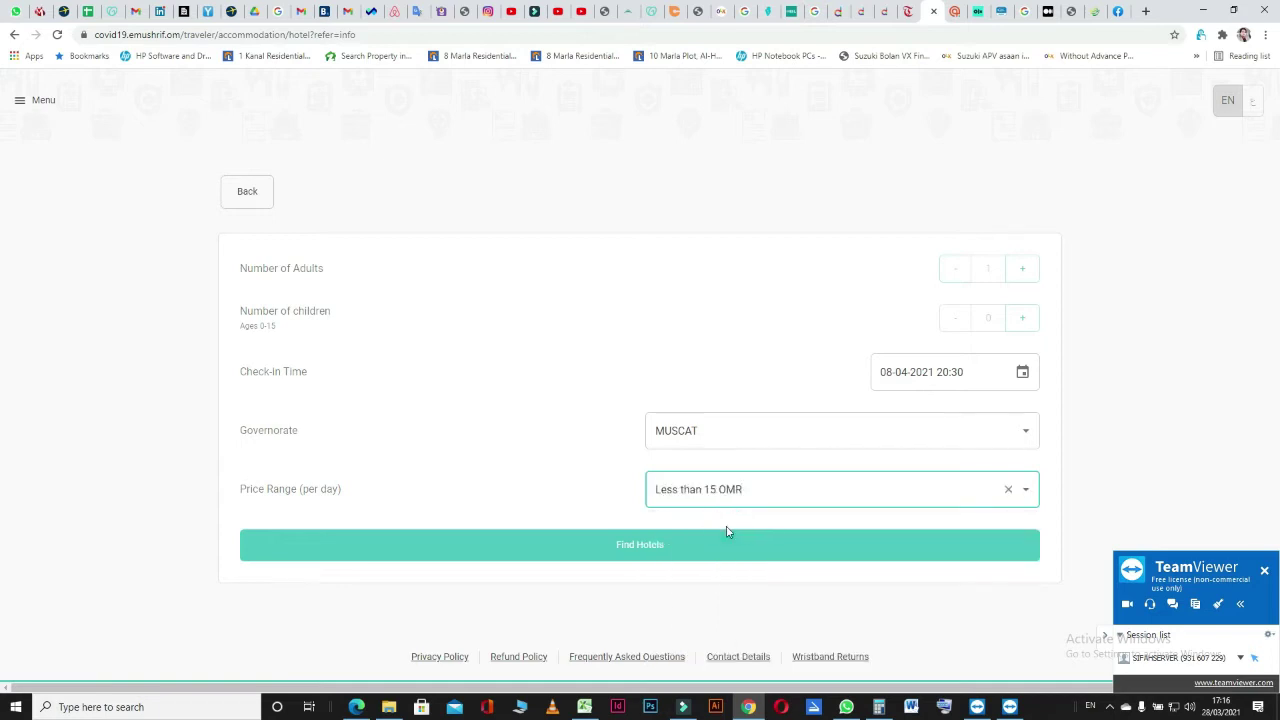
scroll(503, 512, "down", 1)
Search and review matching hotels, then go back to the accommodation type choice.
left_click(594, 535)
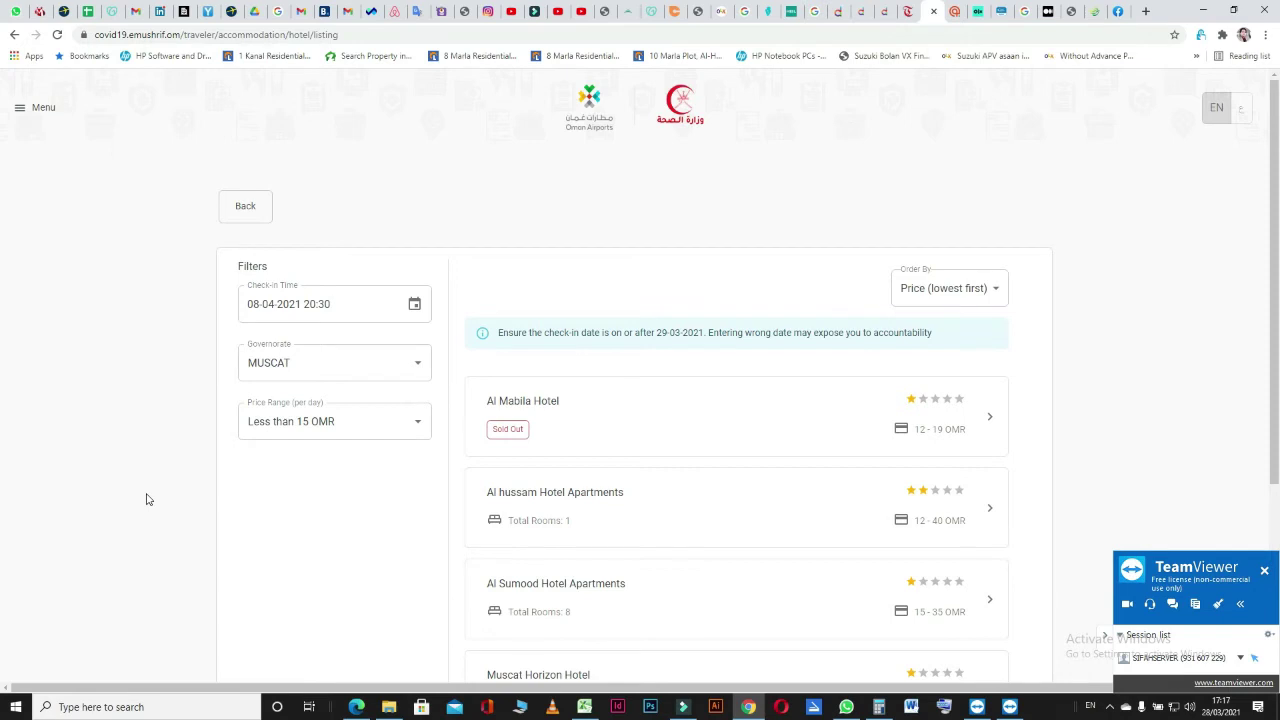
scroll(146, 499, "down", 2)
scroll(146, 499, "up", 2)
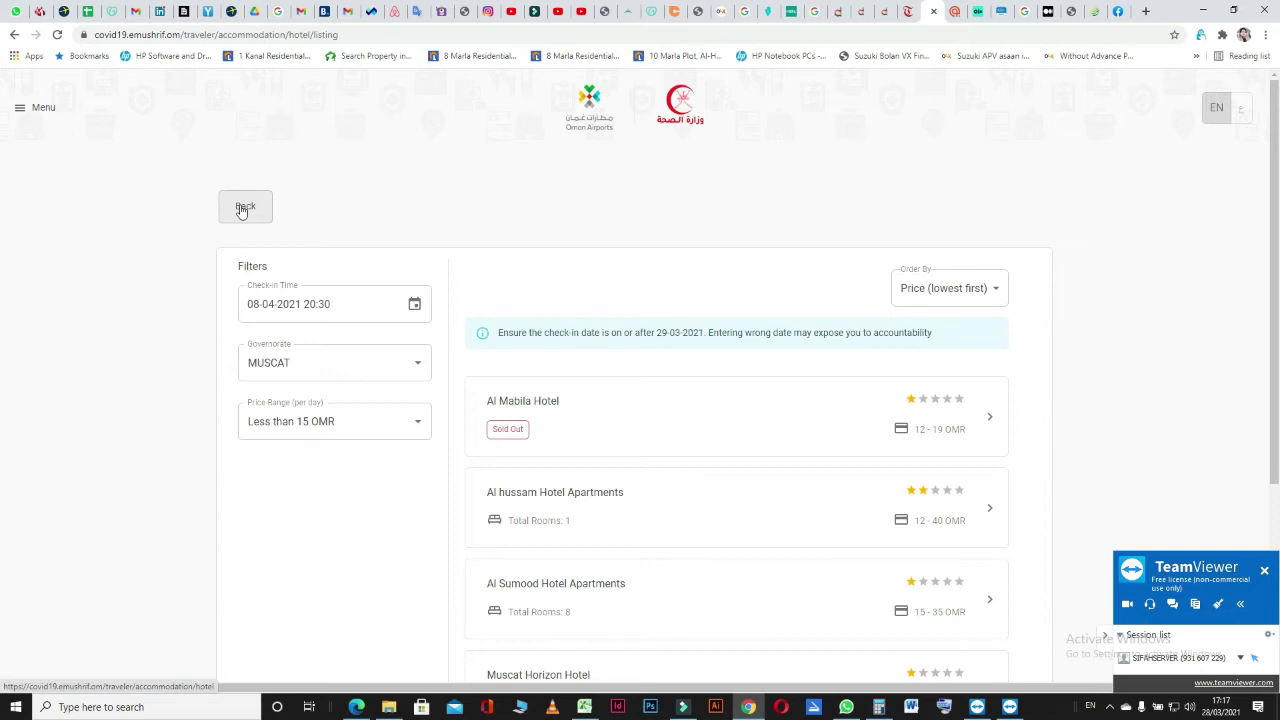
left_click(243, 207)
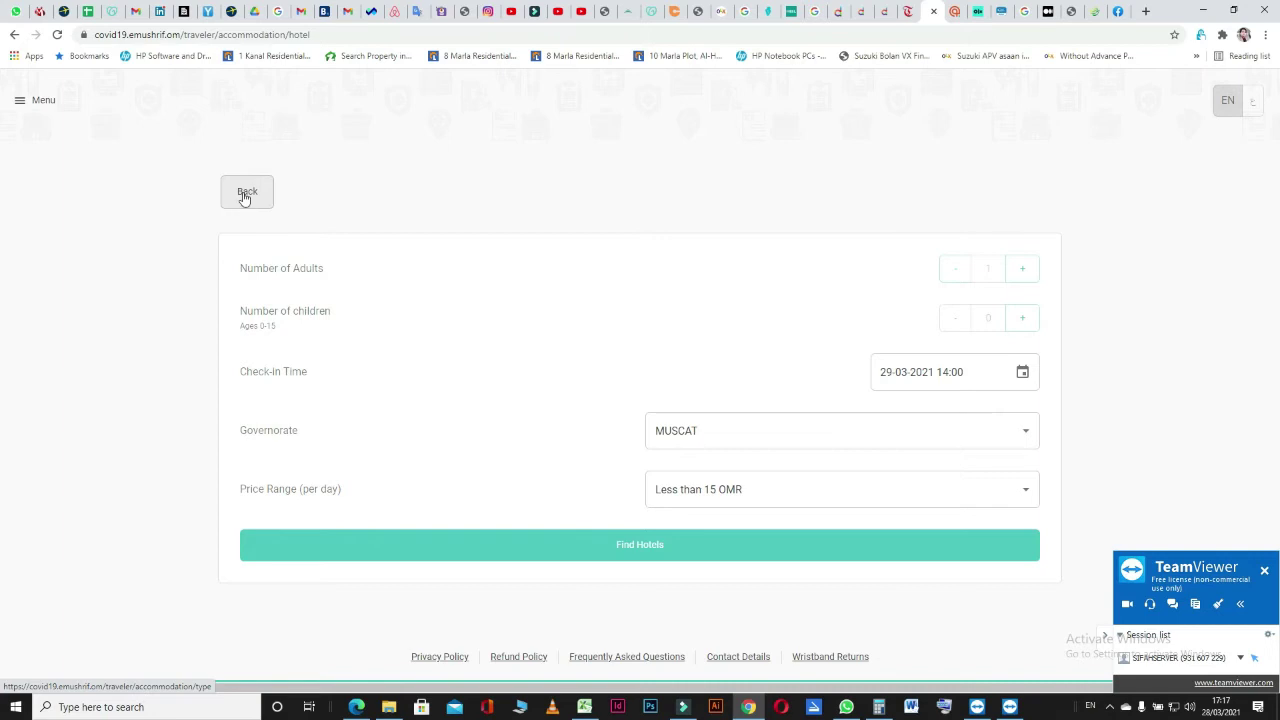
left_click(243, 199)
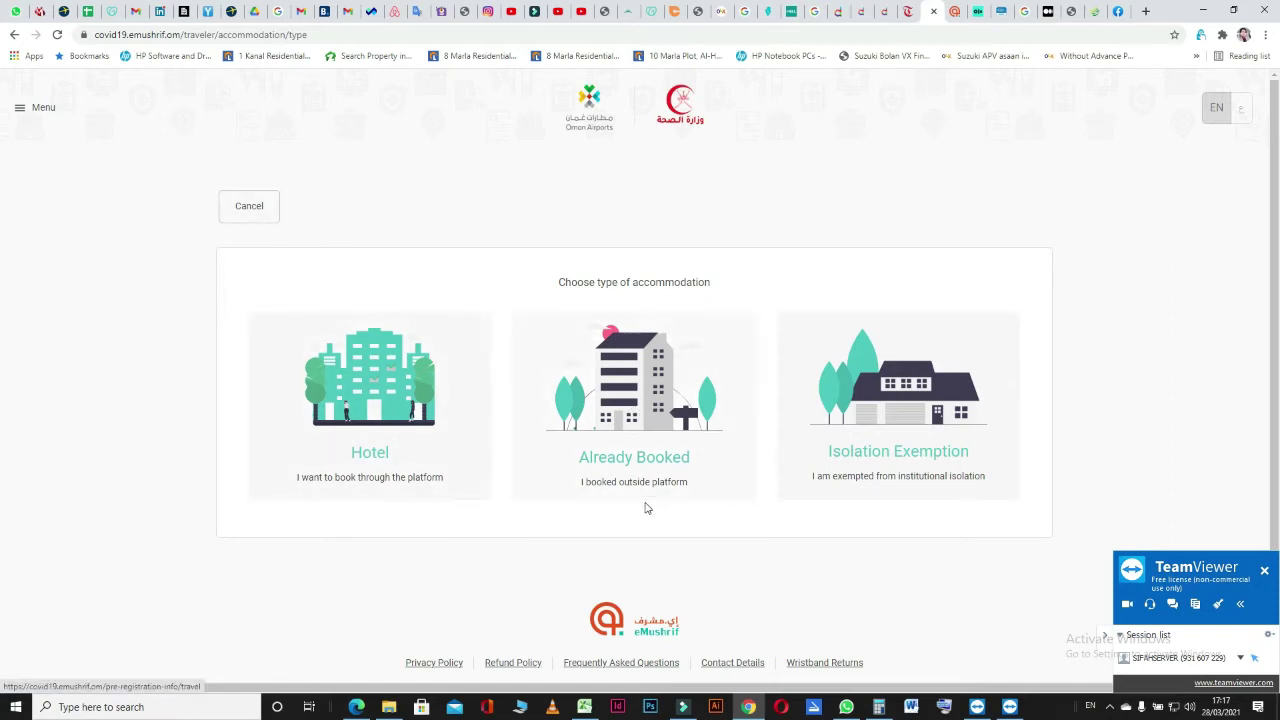
Choose Already Booked accommodation, tick both agreements, and accept the terms.
left_click(624, 393)
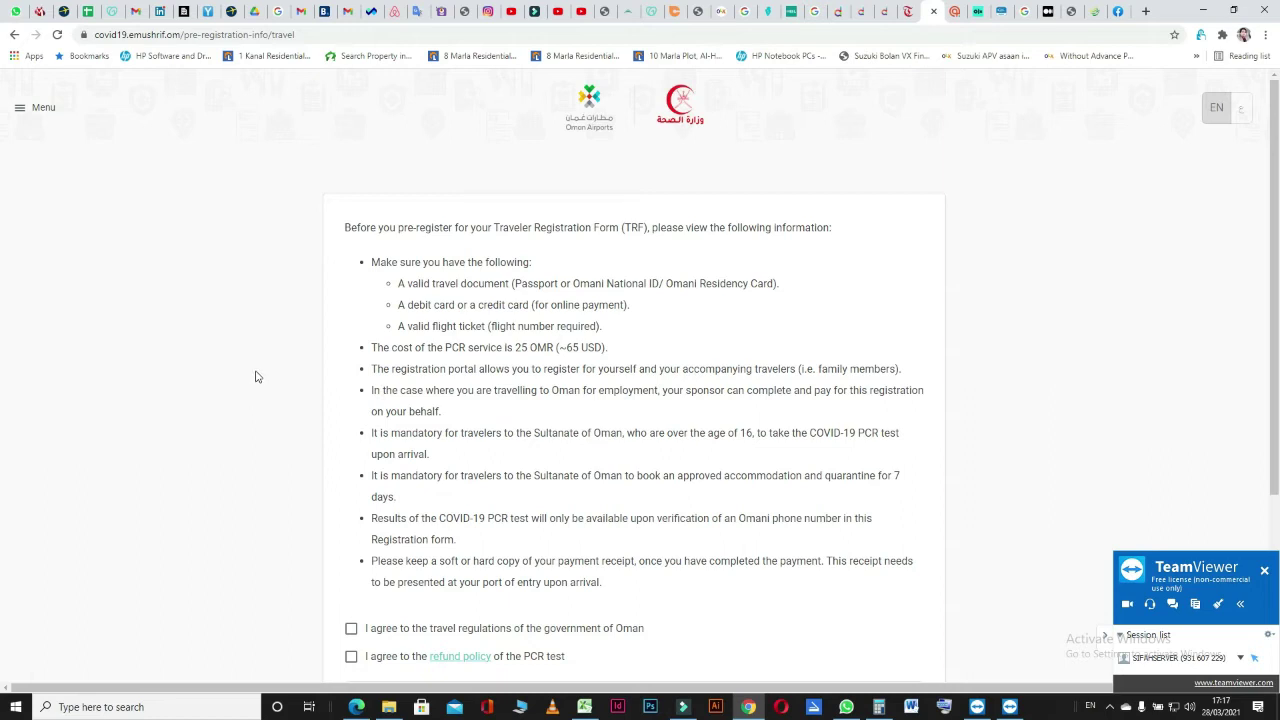
scroll(246, 440, "down", 3)
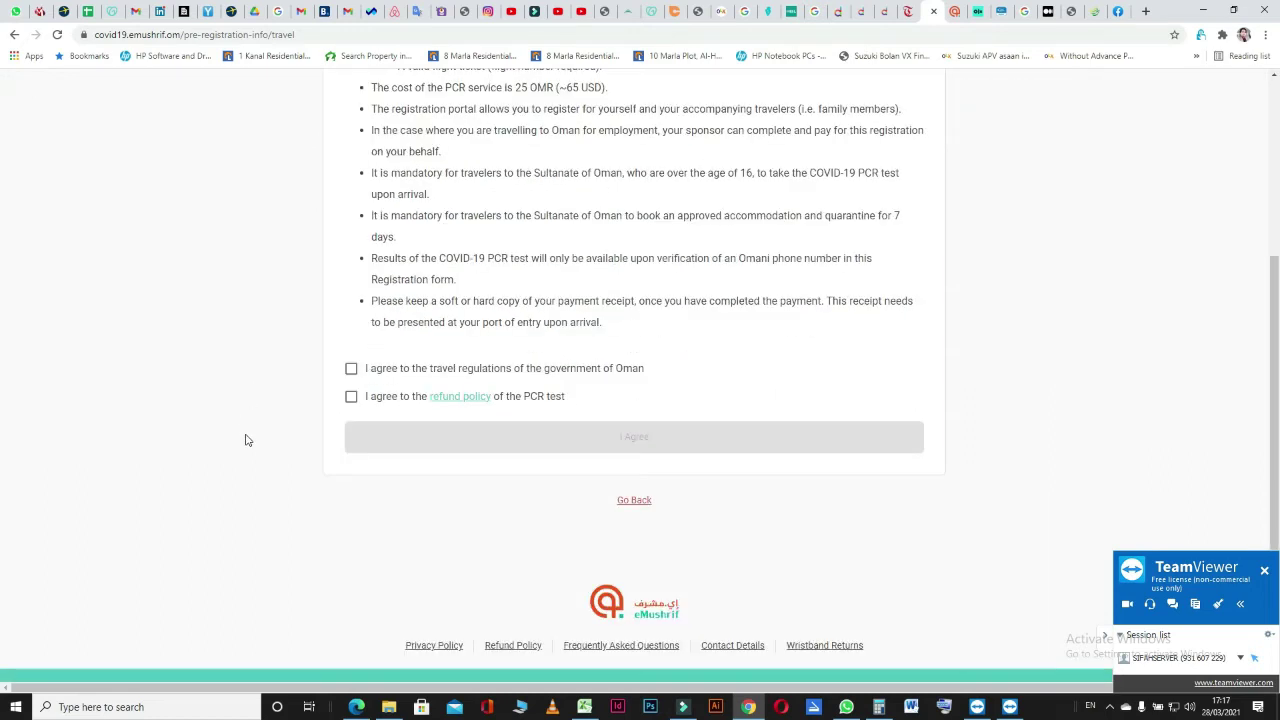
left_click(351, 368)
left_click(351, 396)
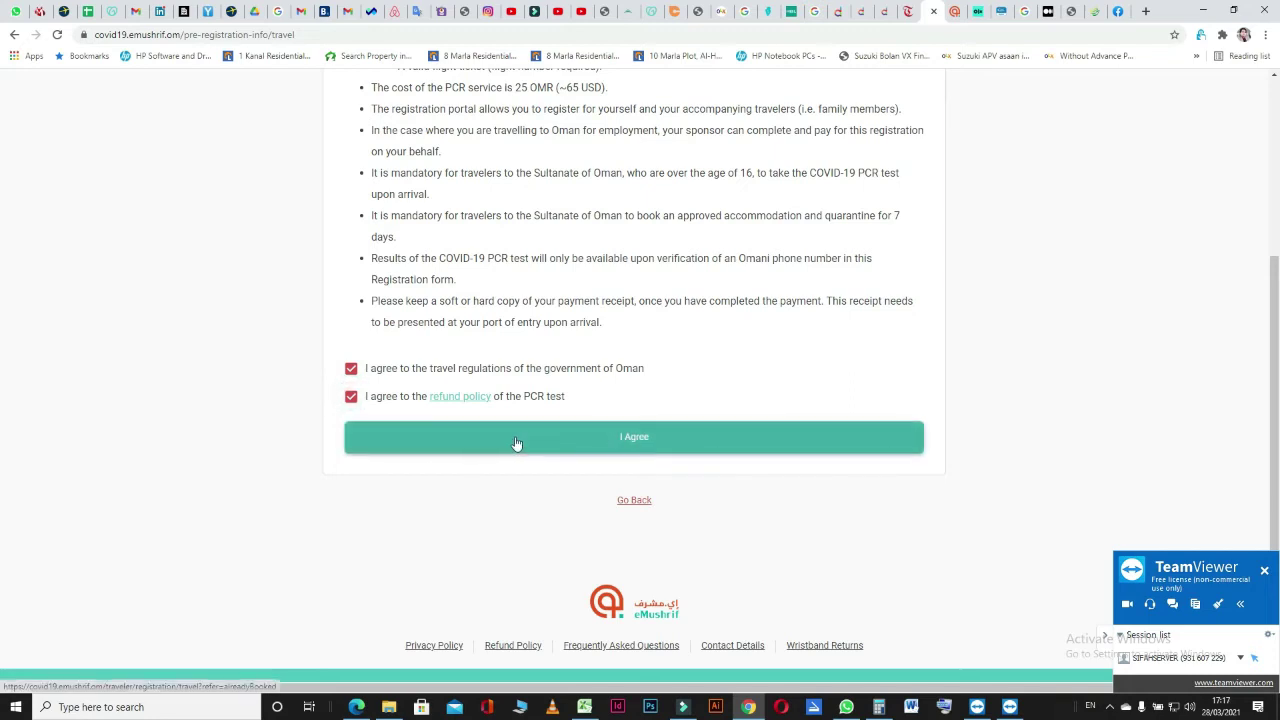
left_click(517, 443)
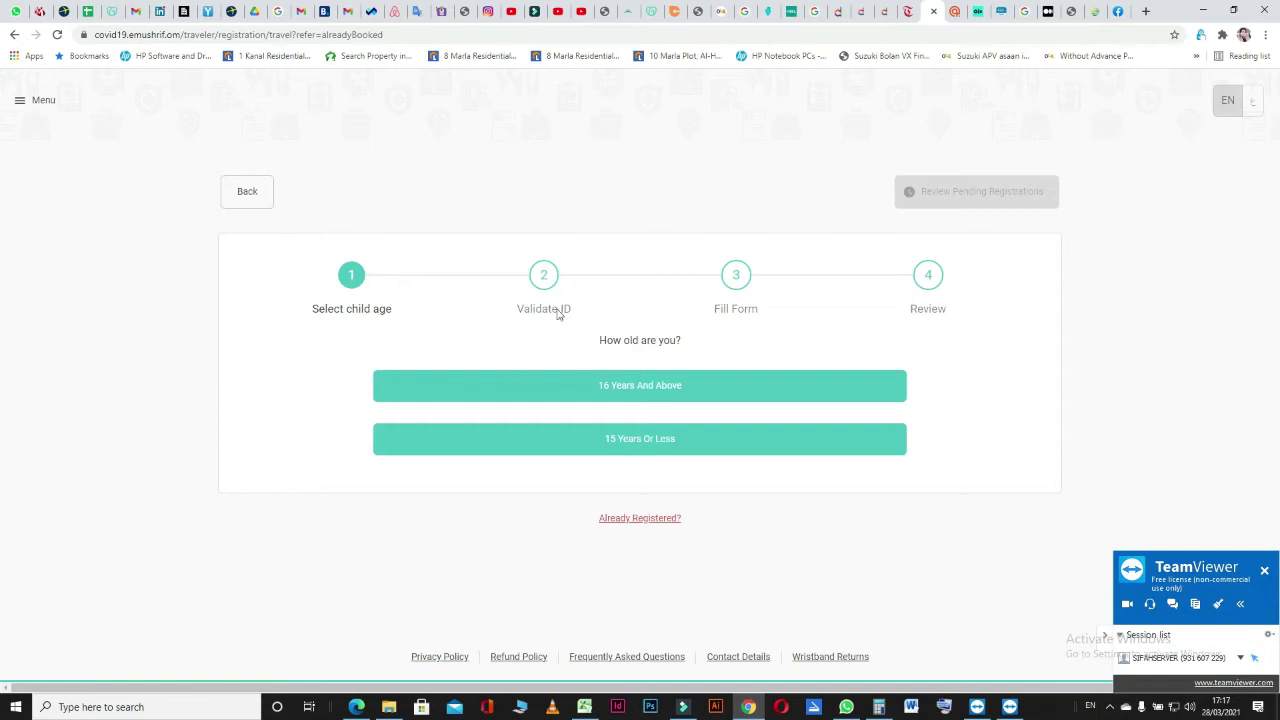
Register a traveler aged 16 years and above, with ID type Passport Number.
left_click(566, 398)
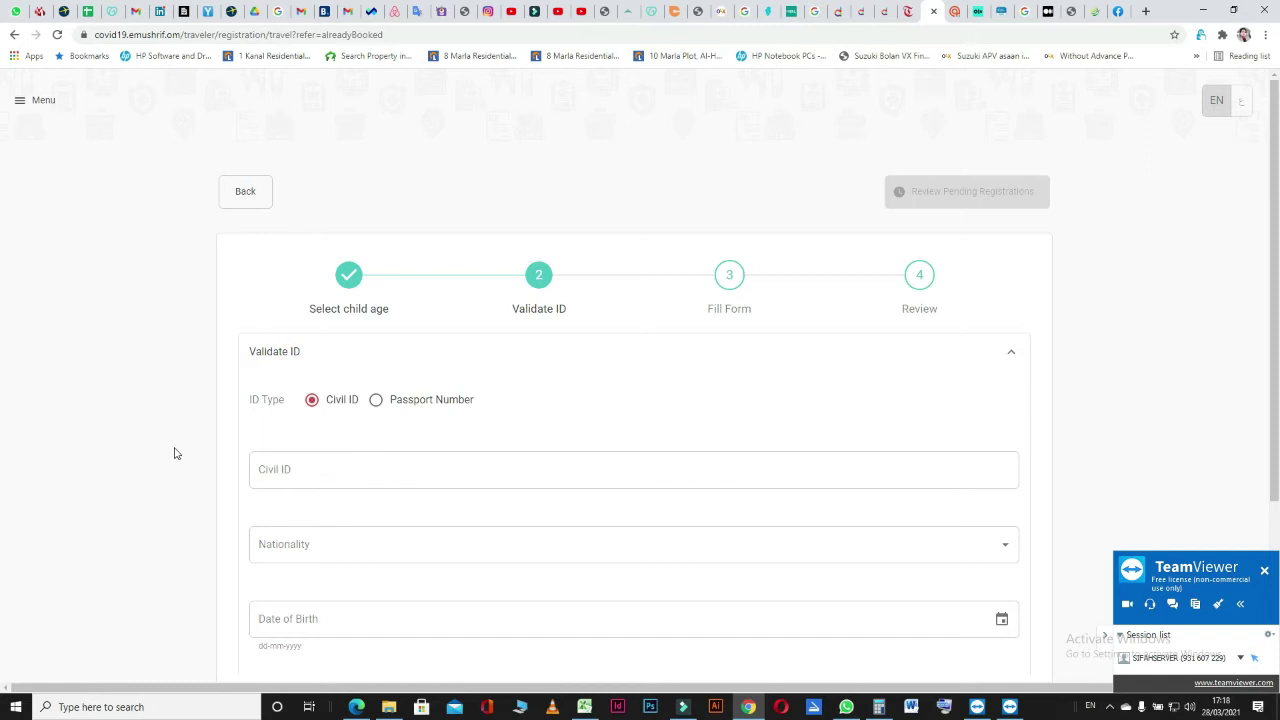
scroll(174, 453, "down", 1)
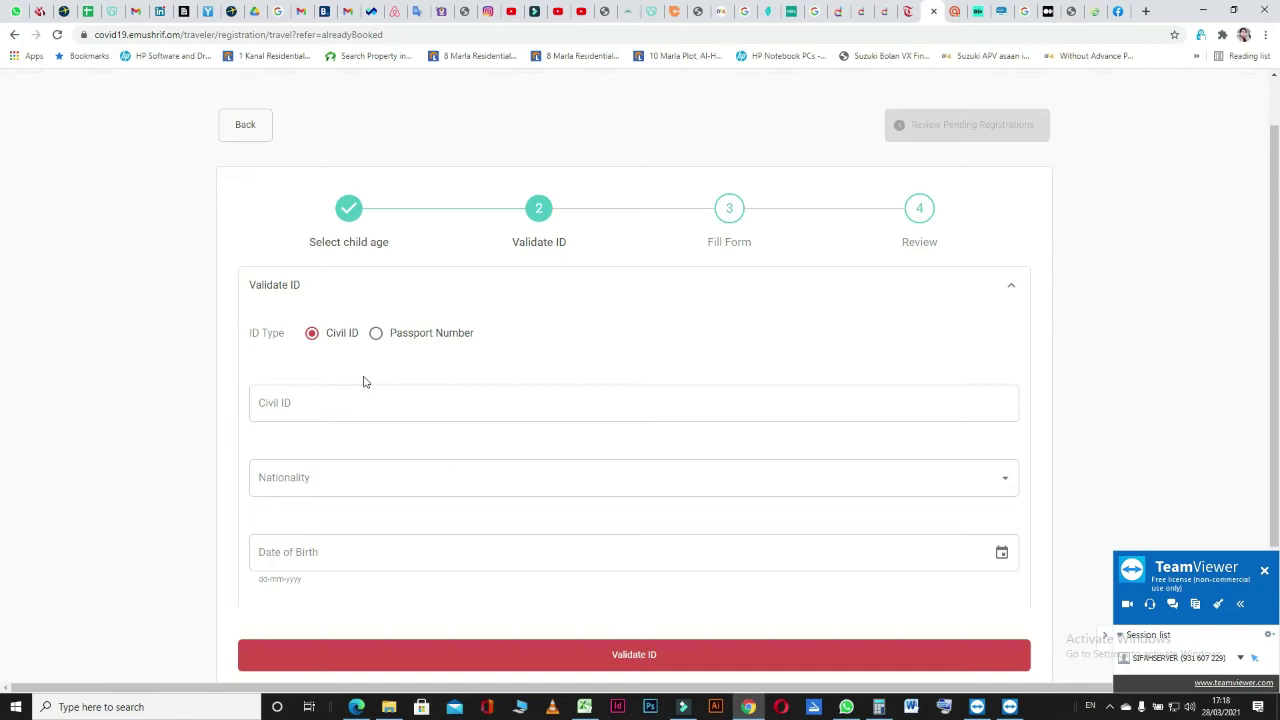
left_click(376, 333)
Enter the traveler's passport number and set Nationality to Pakistan.
left_click(352, 402)
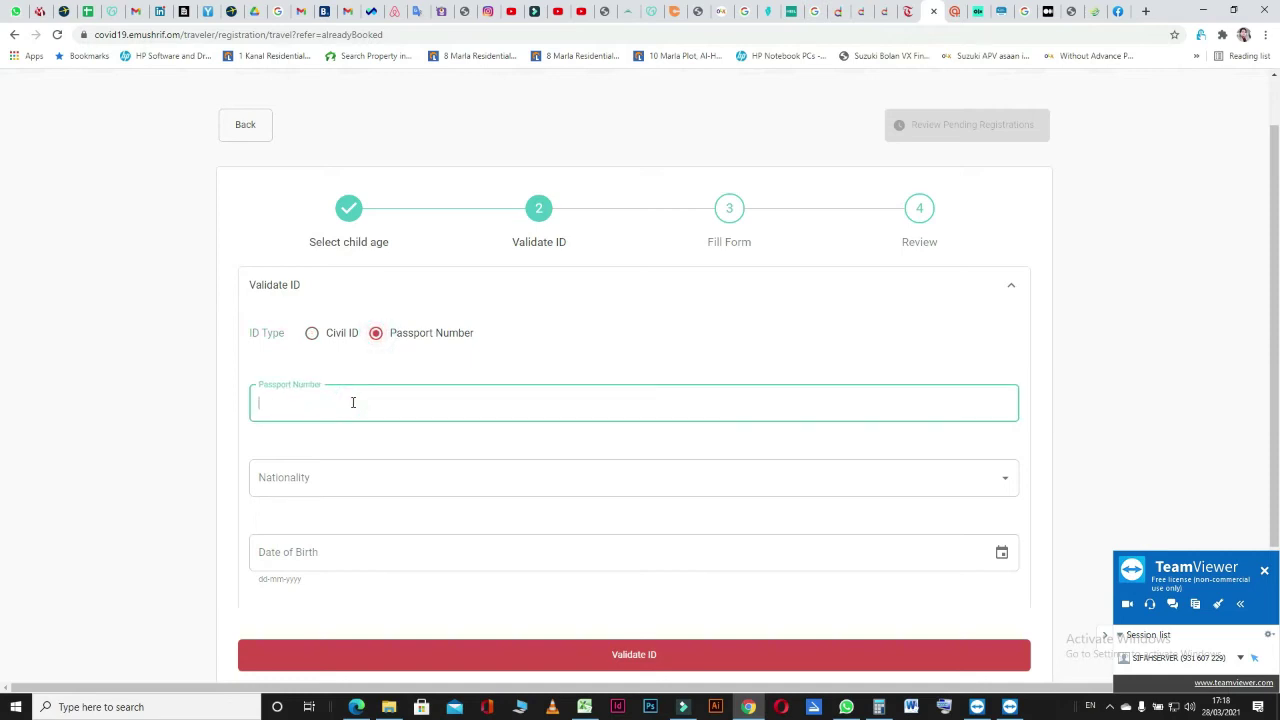
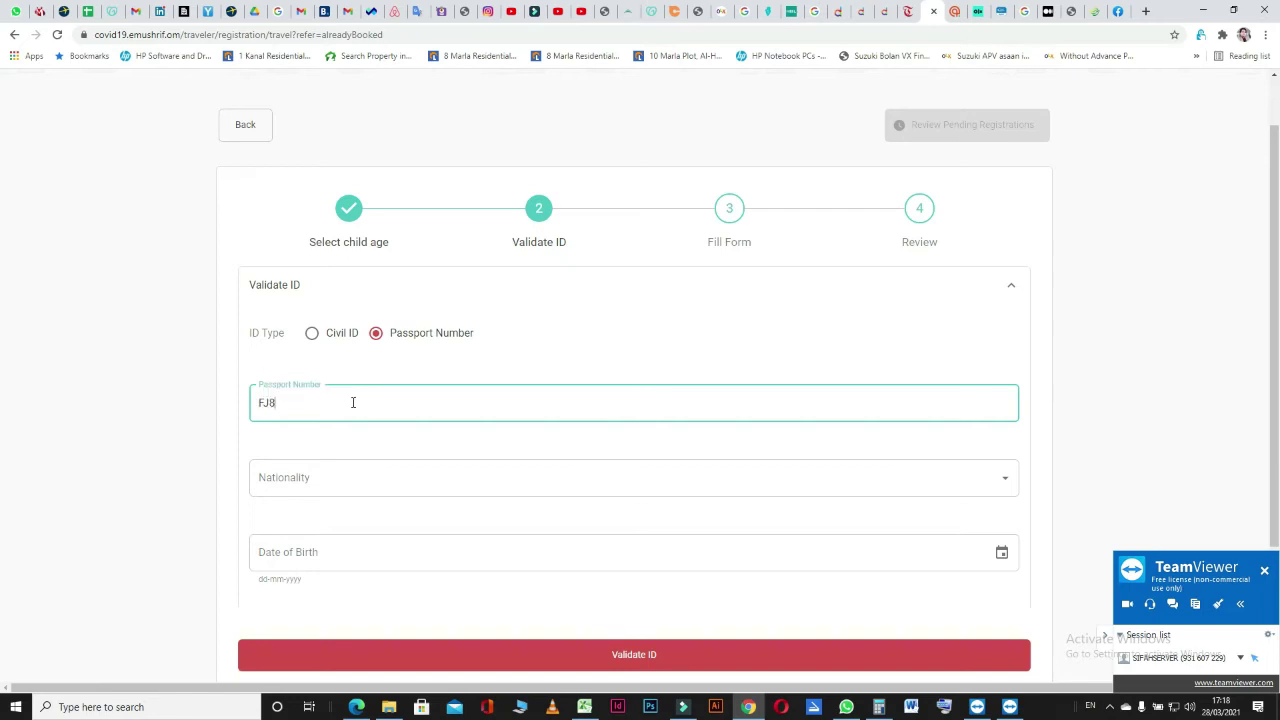
left_click(383, 474)
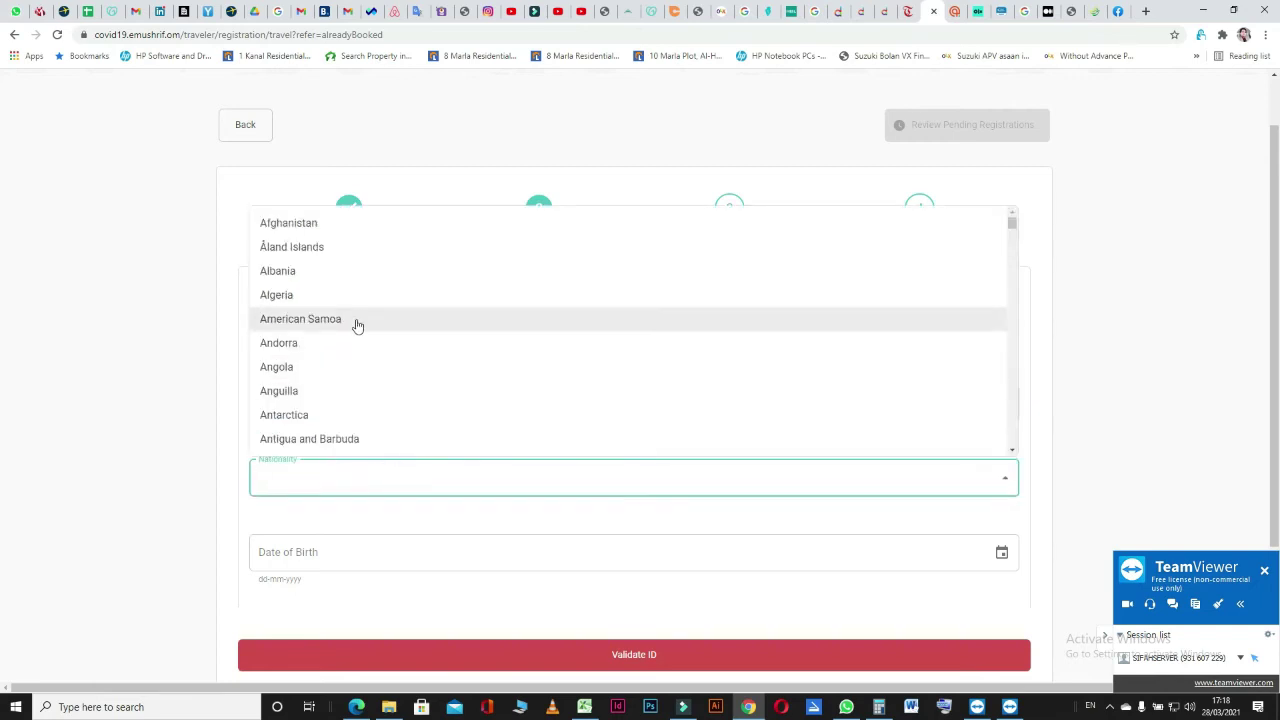
type("PA")
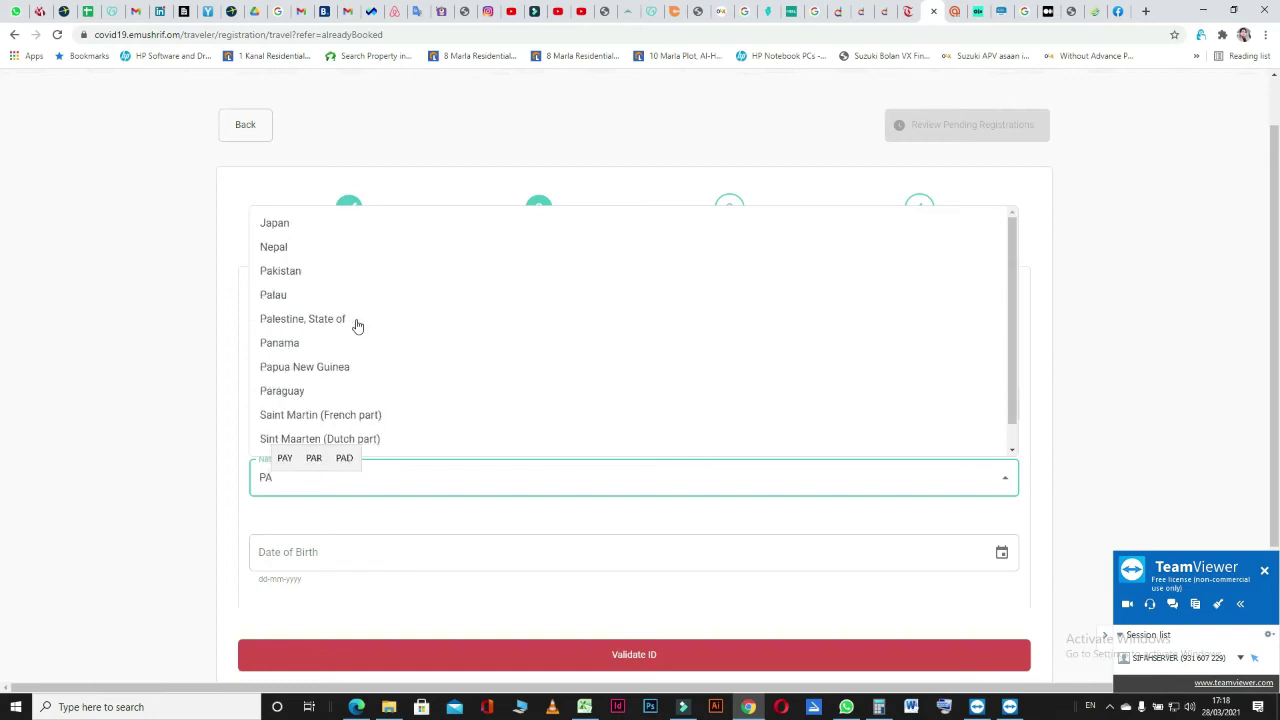
type("K")
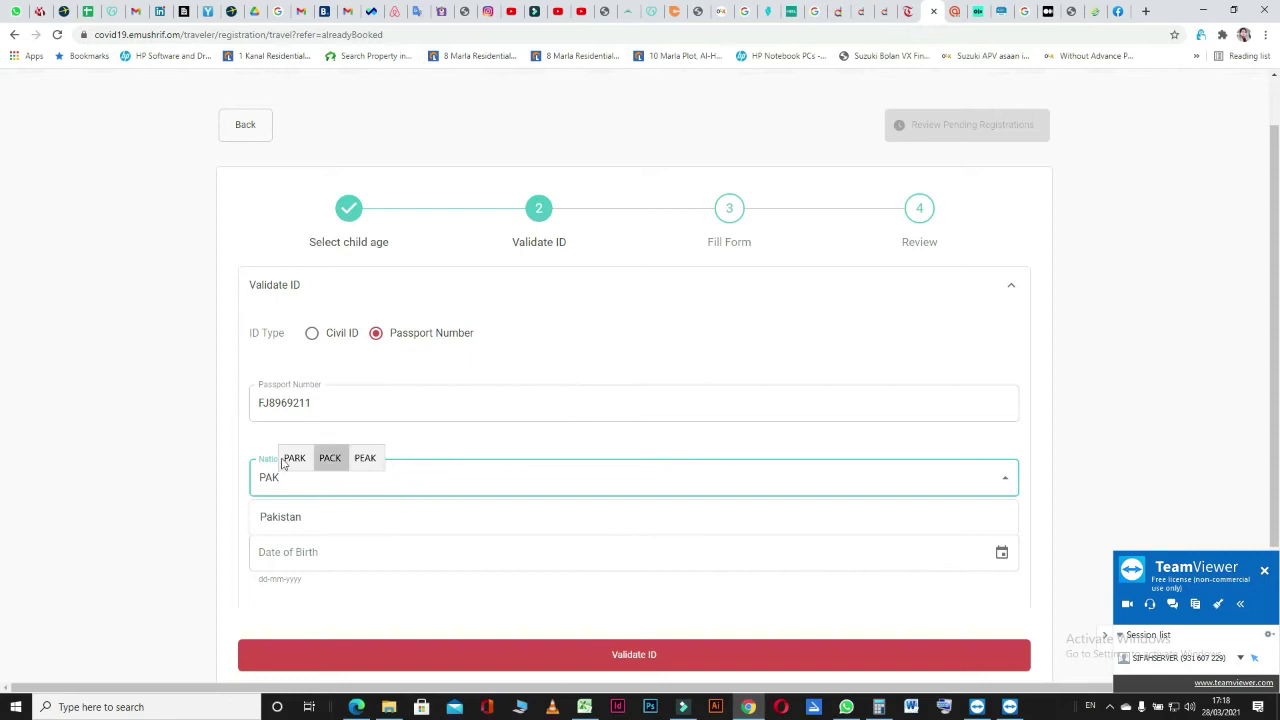
key("BackSpace")
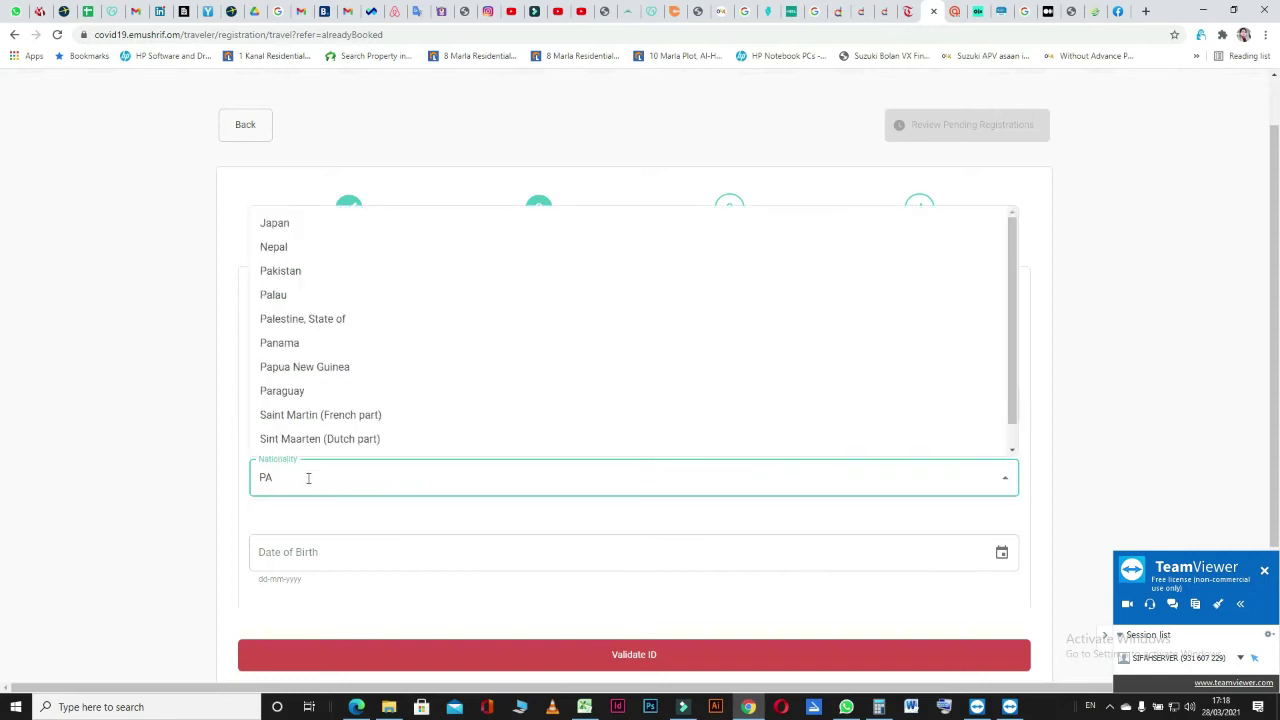
key("BackSpace")
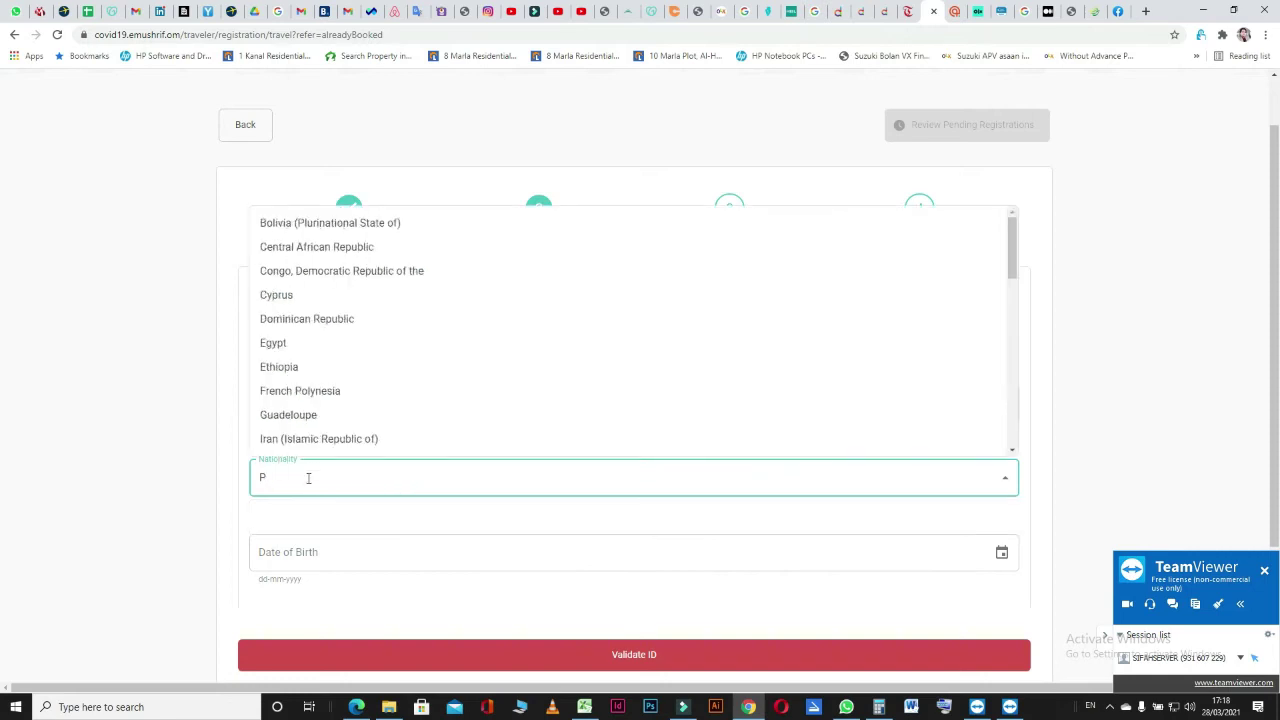
key("BackSpace")
type("PAKISTA")
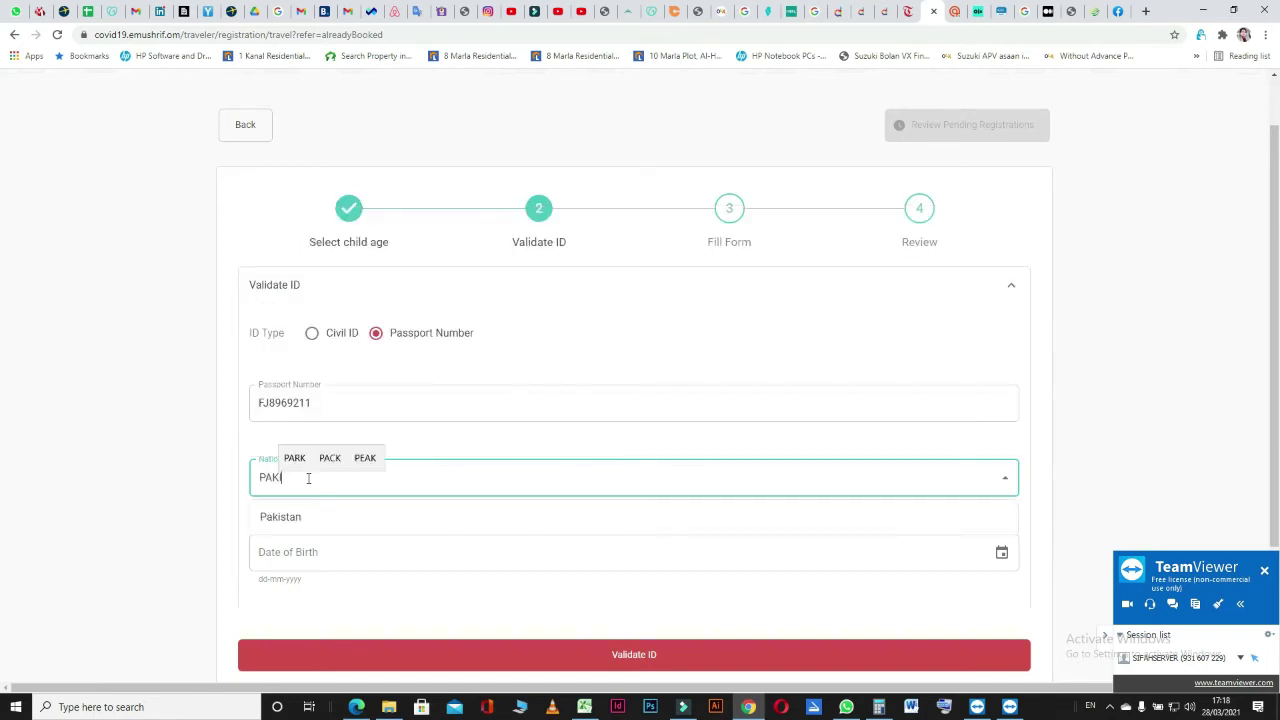
type("N")
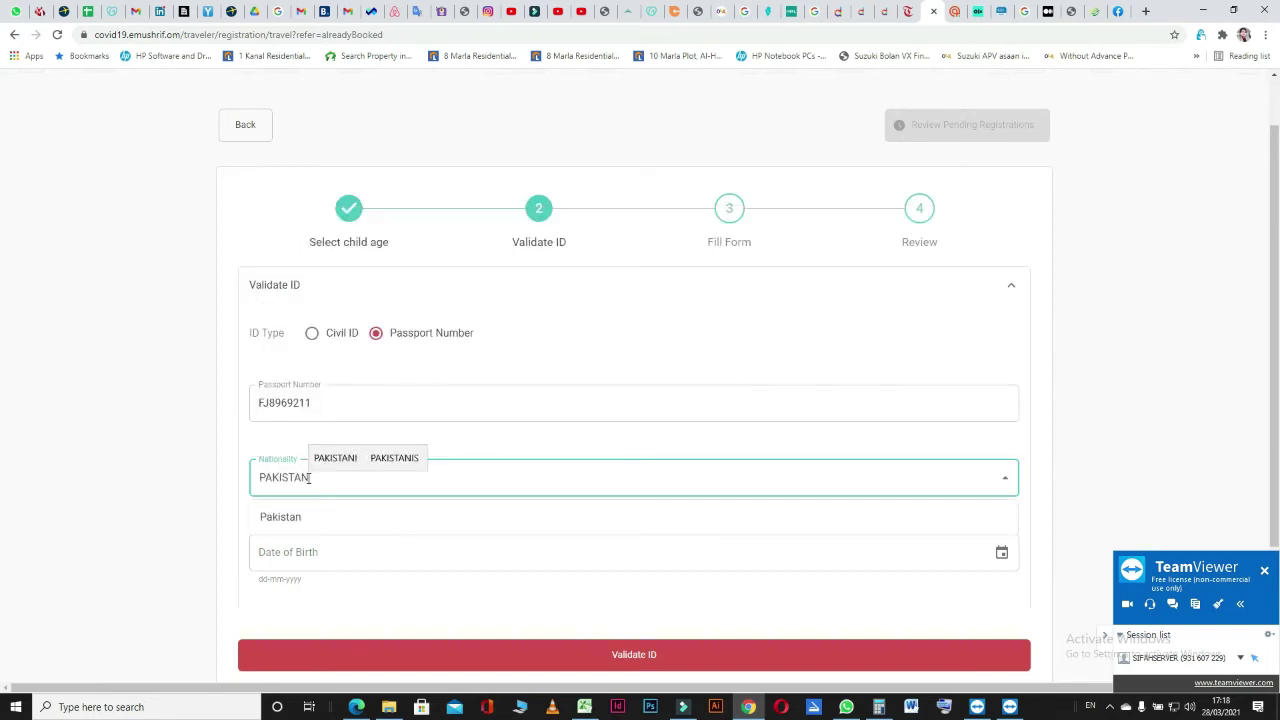
left_click(319, 516)
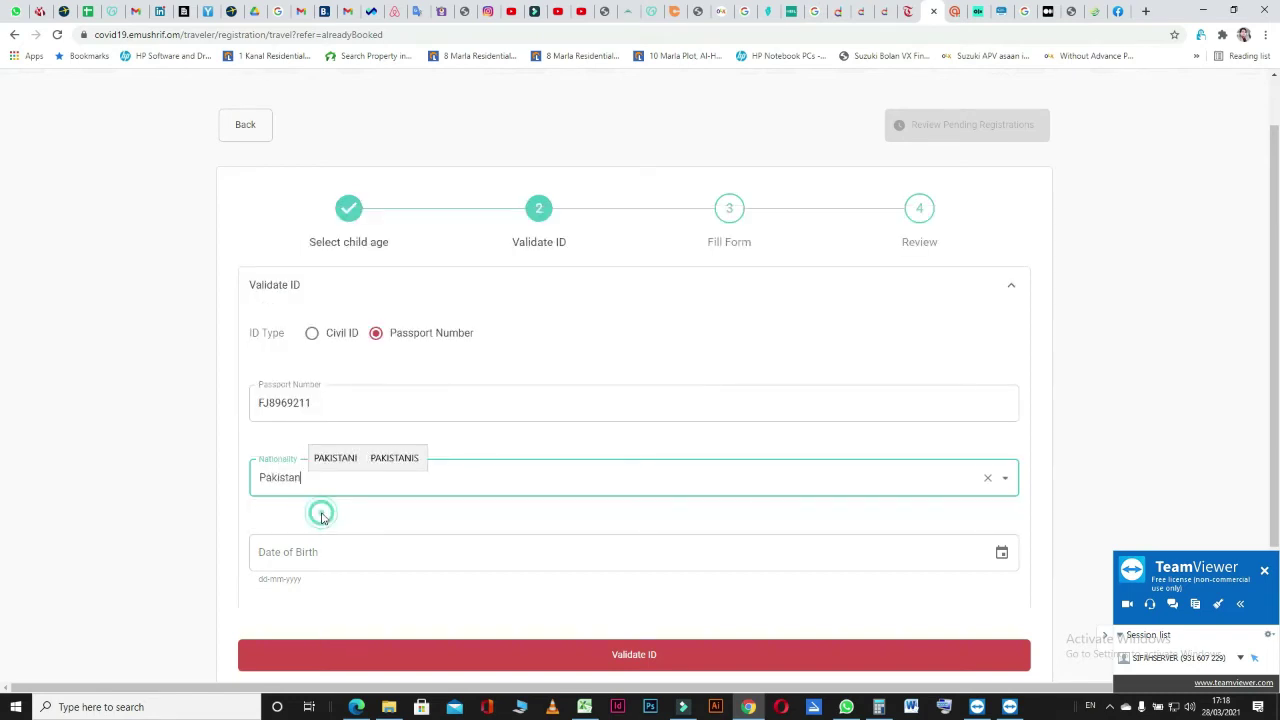
left_click(371, 559)
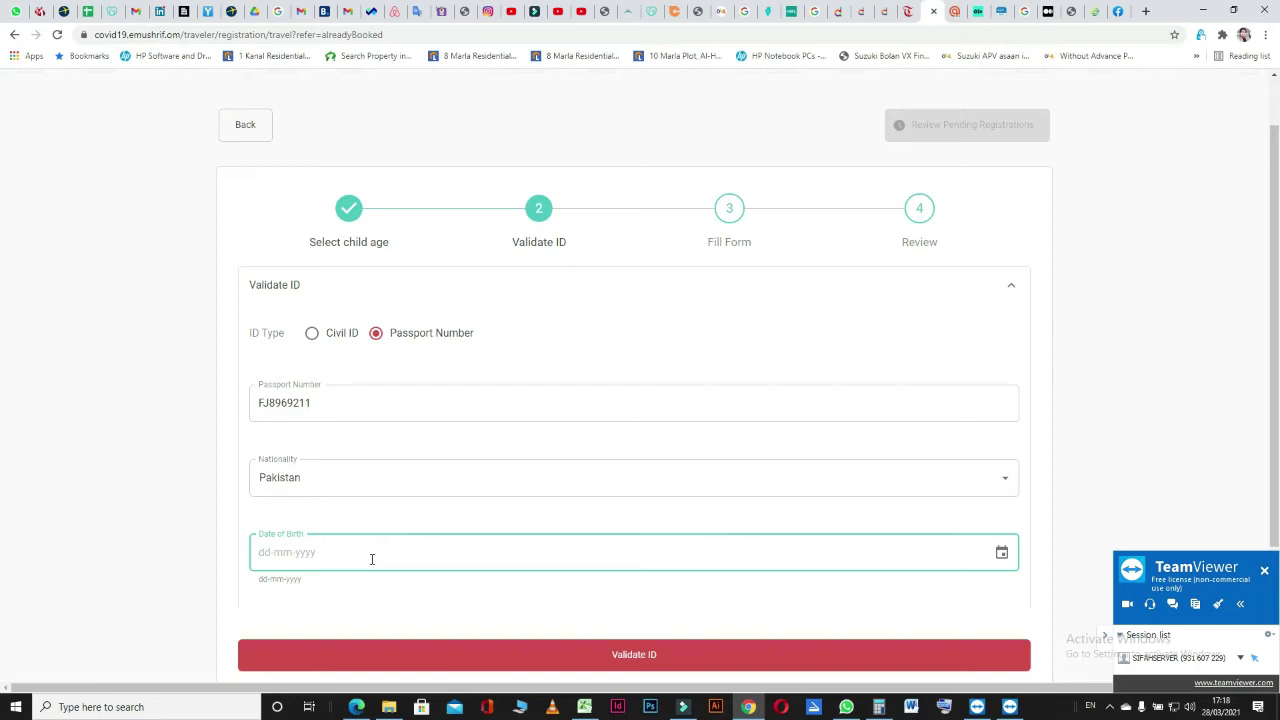
left_click(1001, 552)
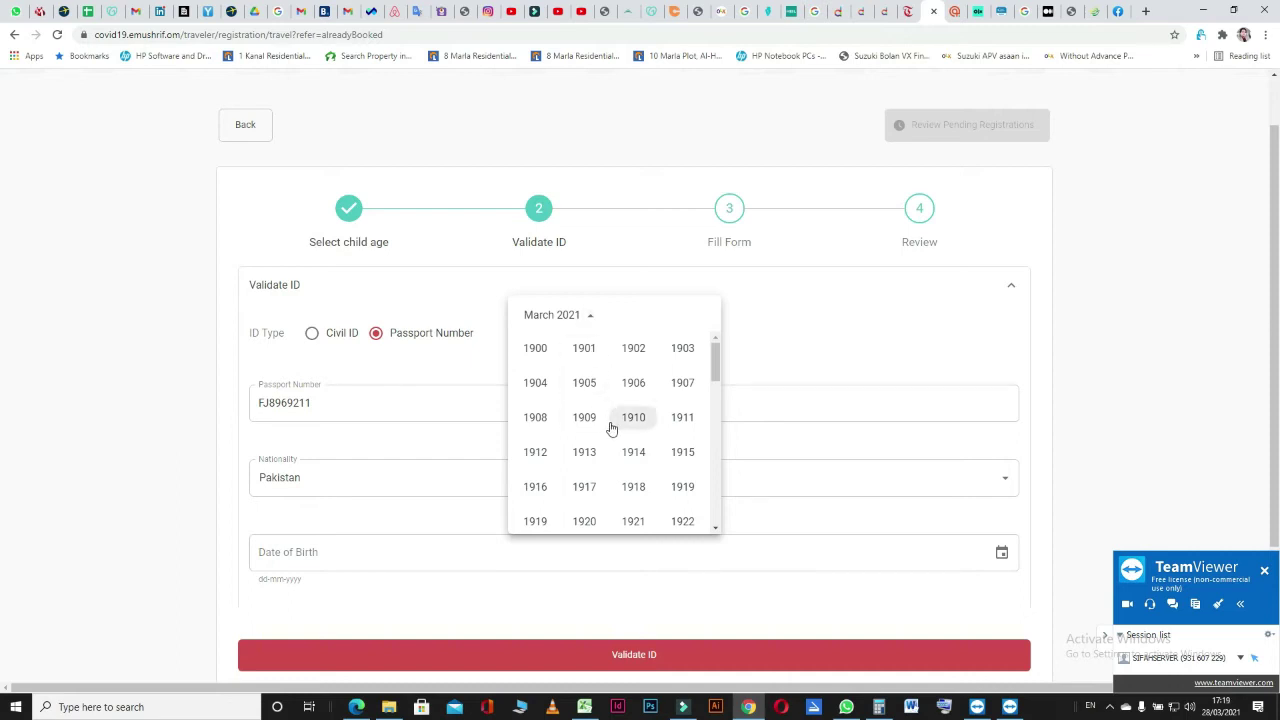
scroll(612, 428, "down", 3)
scroll(612, 428, "down", 4)
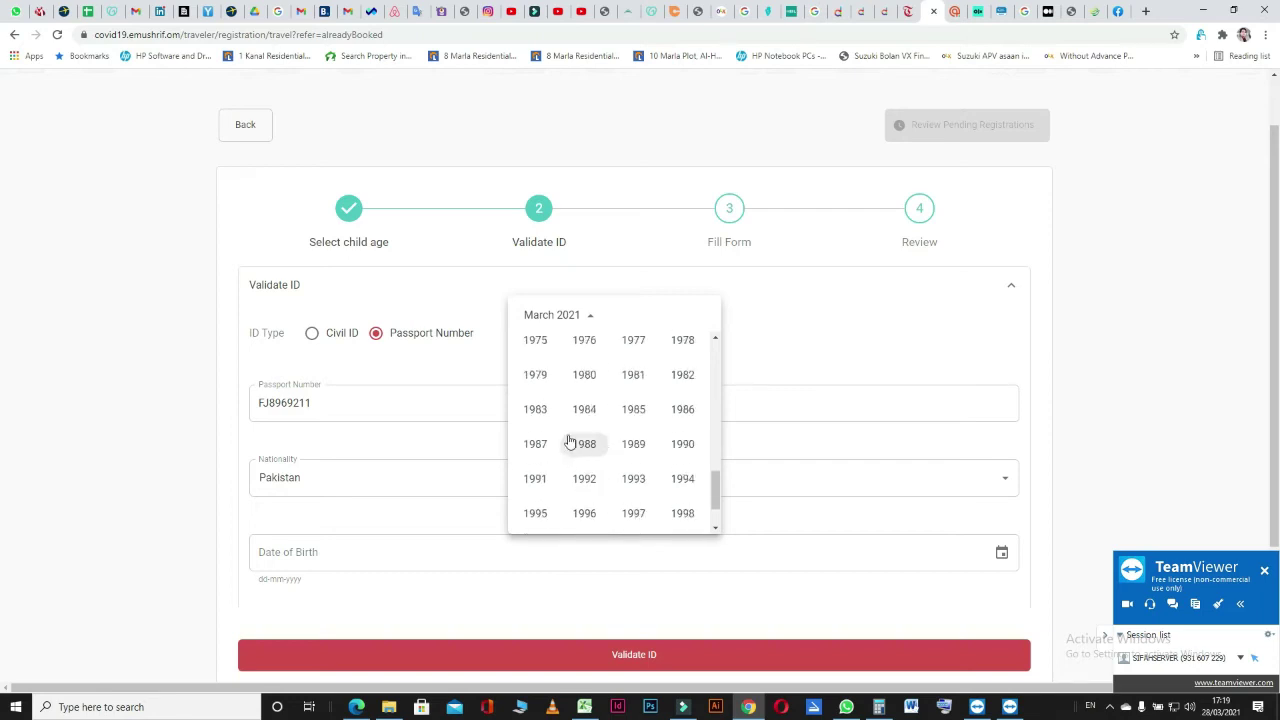
scroll(566, 390, "up", 1)
left_click(636, 376)
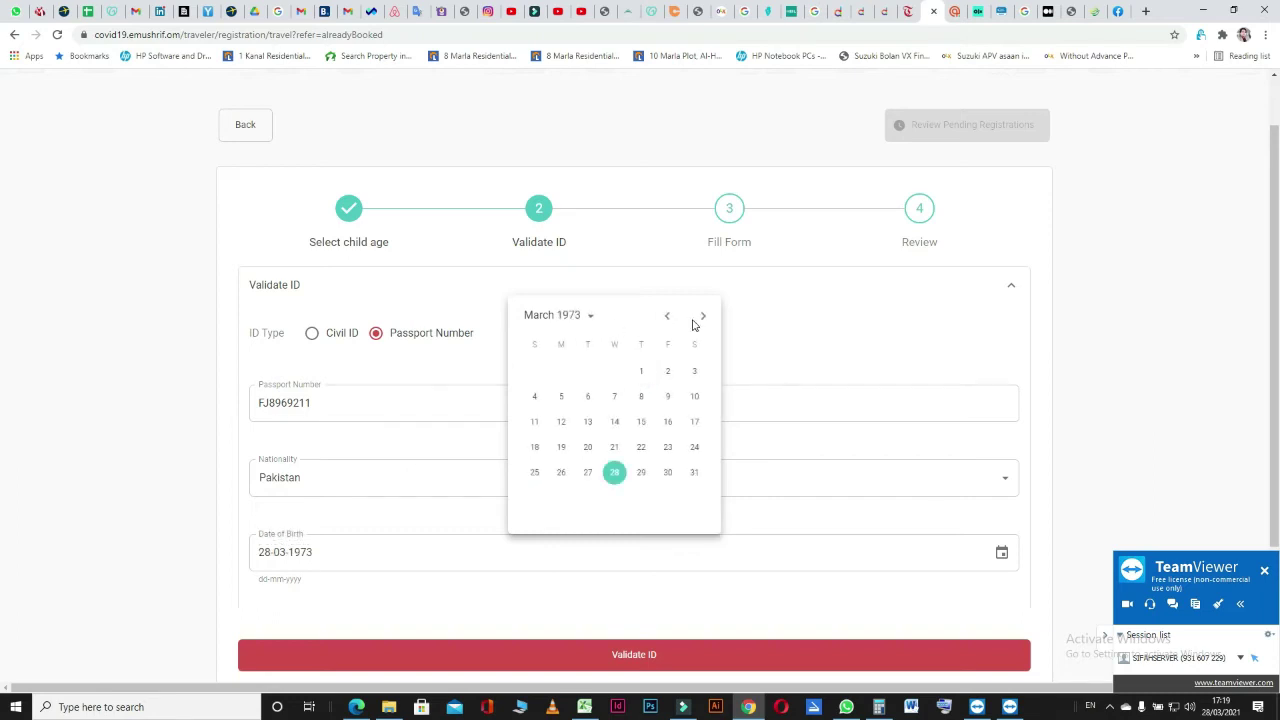
left_click(703, 316)
left_click(703, 316)
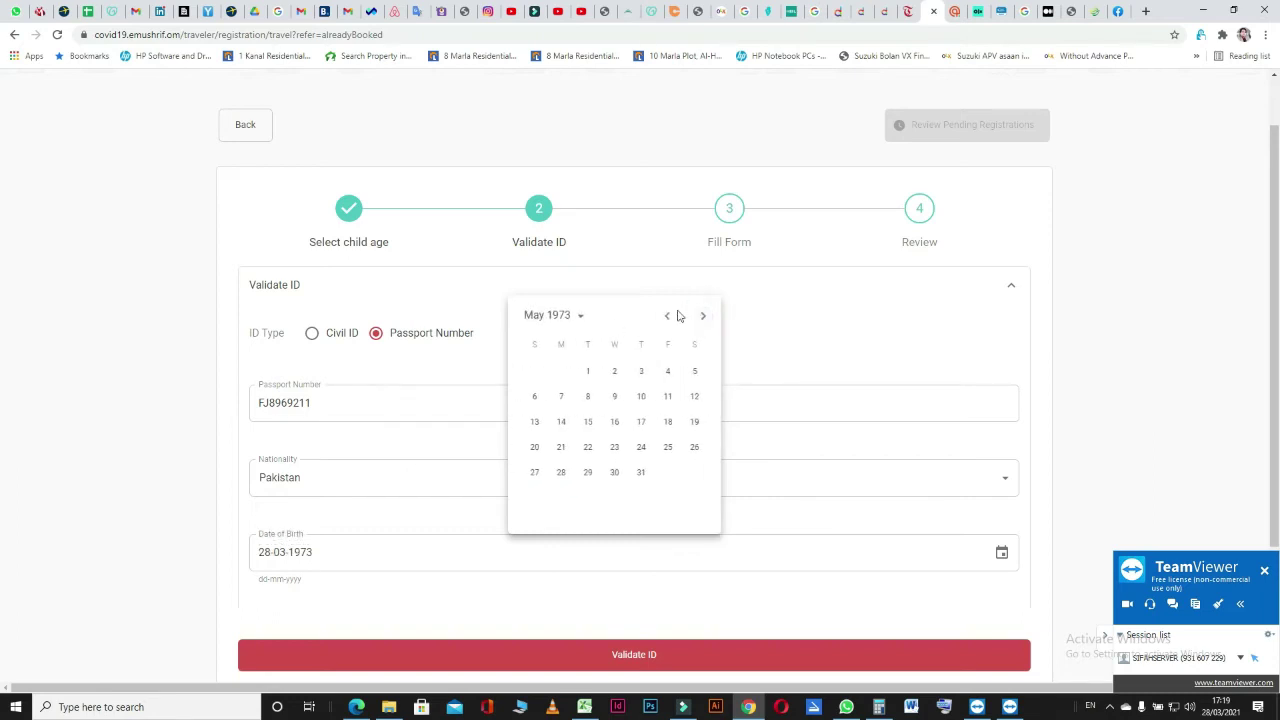
left_click(704, 316)
left_click(704, 317)
left_click(704, 317)
left_click(615, 422)
scroll(197, 506, "down", 2)
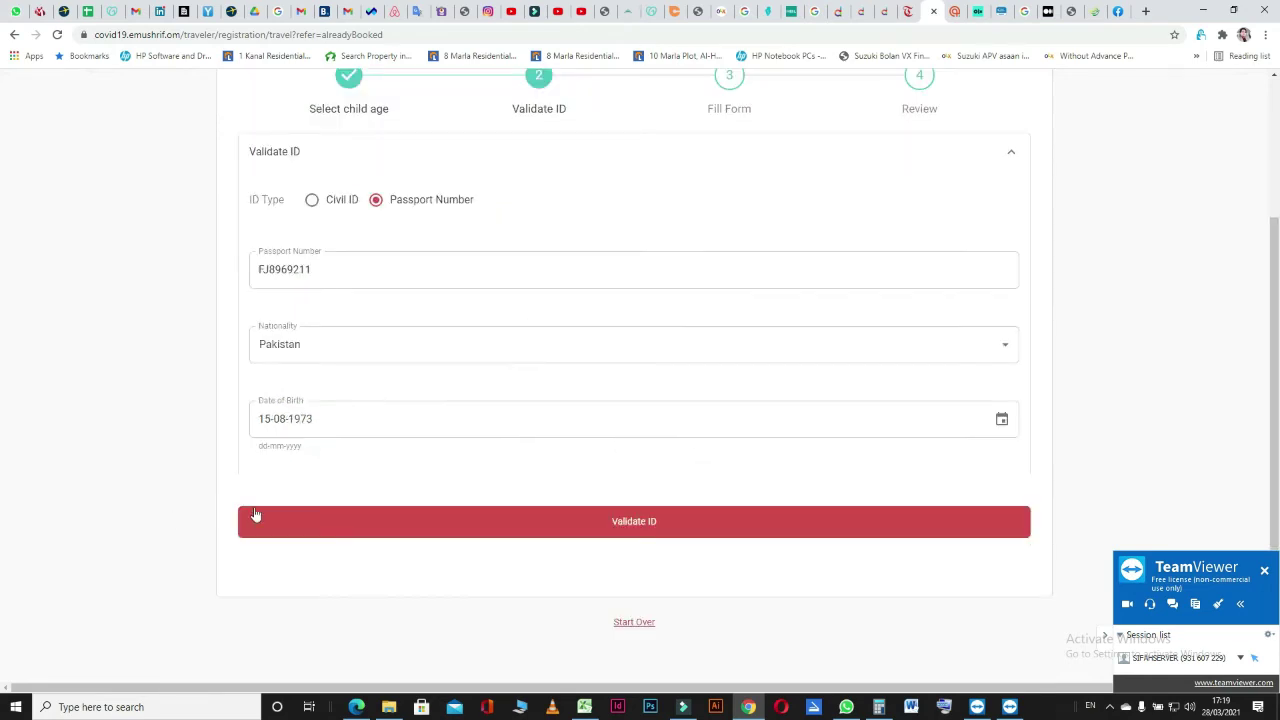
left_click(547, 530)
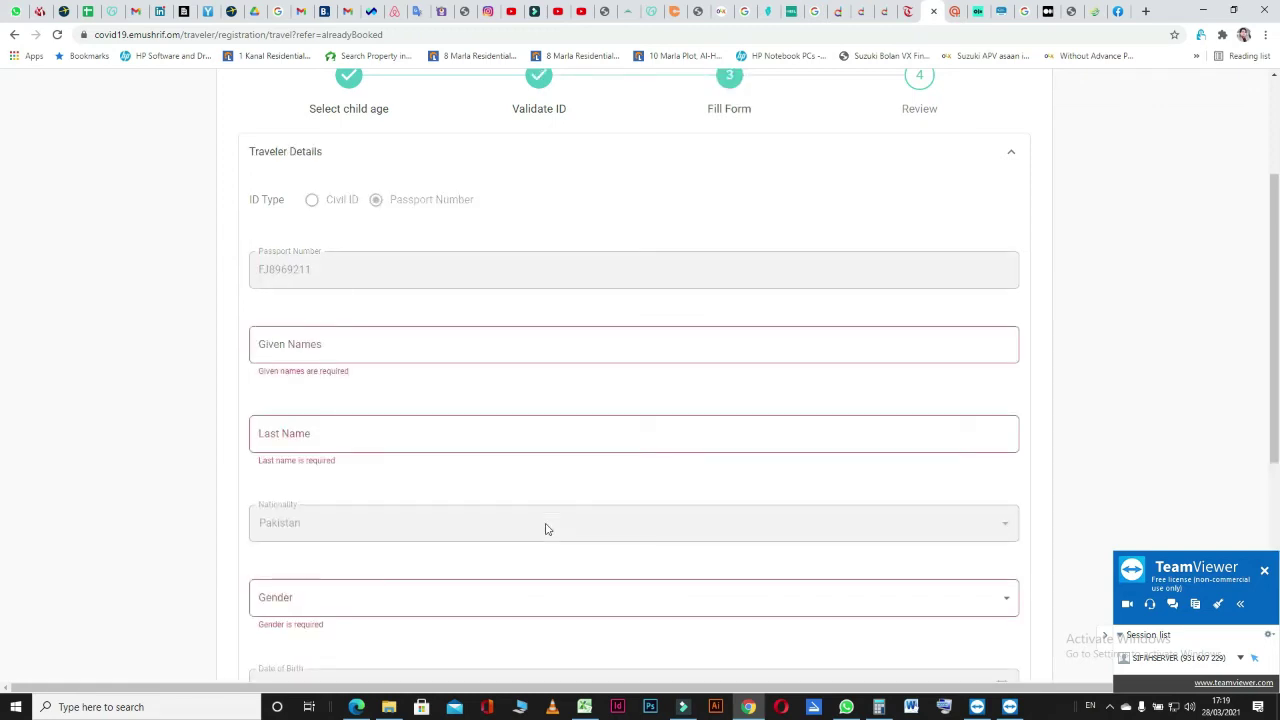
Enter the traveler's given name and last name in Traveler Details.
left_click(363, 342)
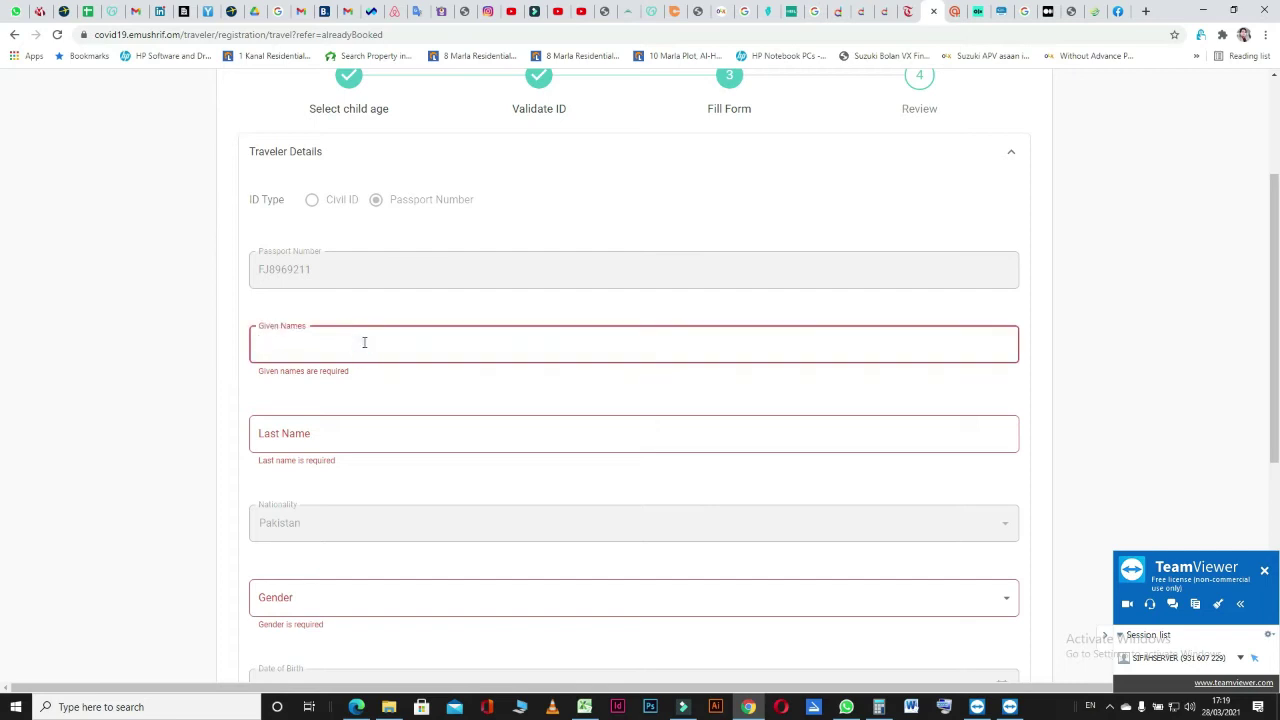
type("uMAR")
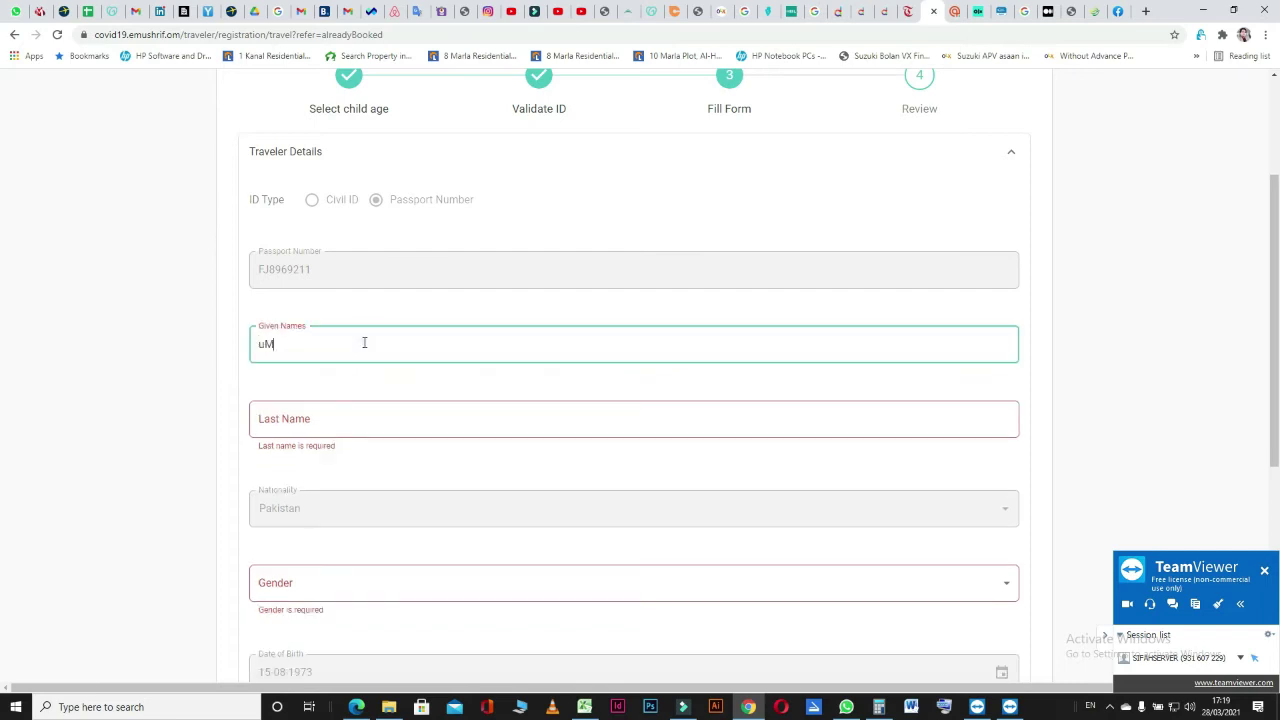
key("BackSpace")
key("BackSpace")
key("BackSpace")
key("BackSpace")
key("Tab")
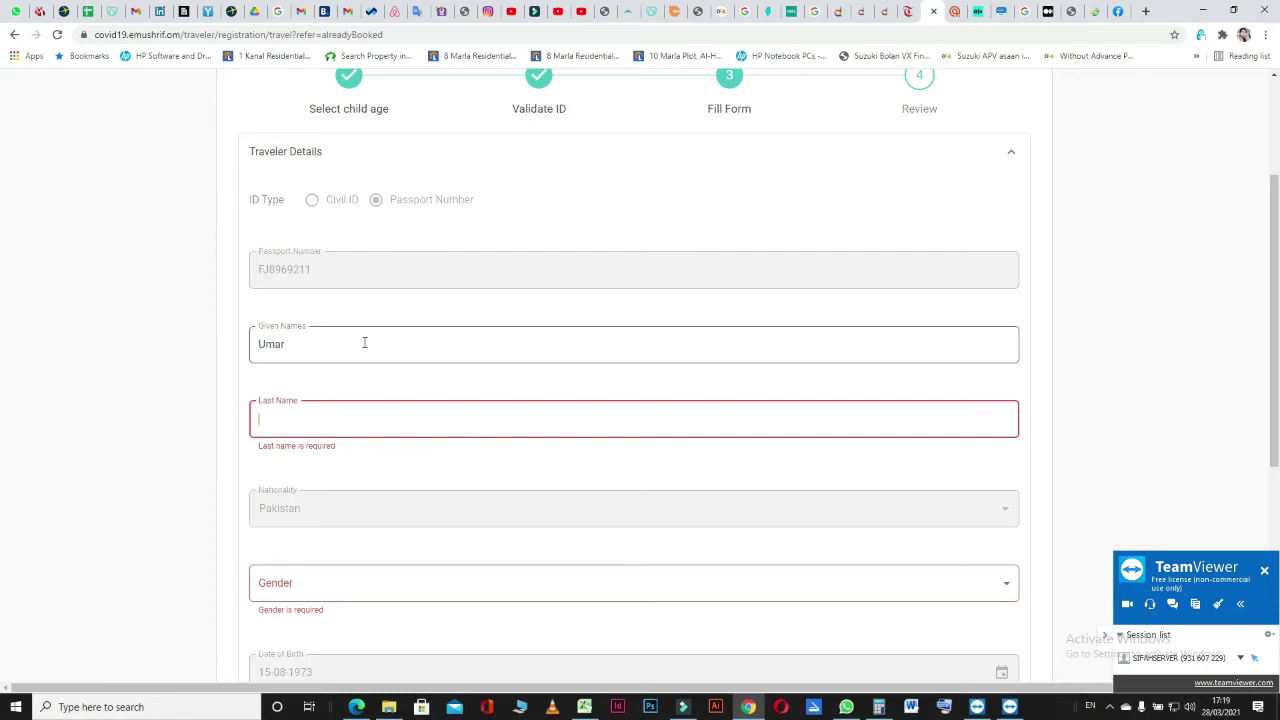
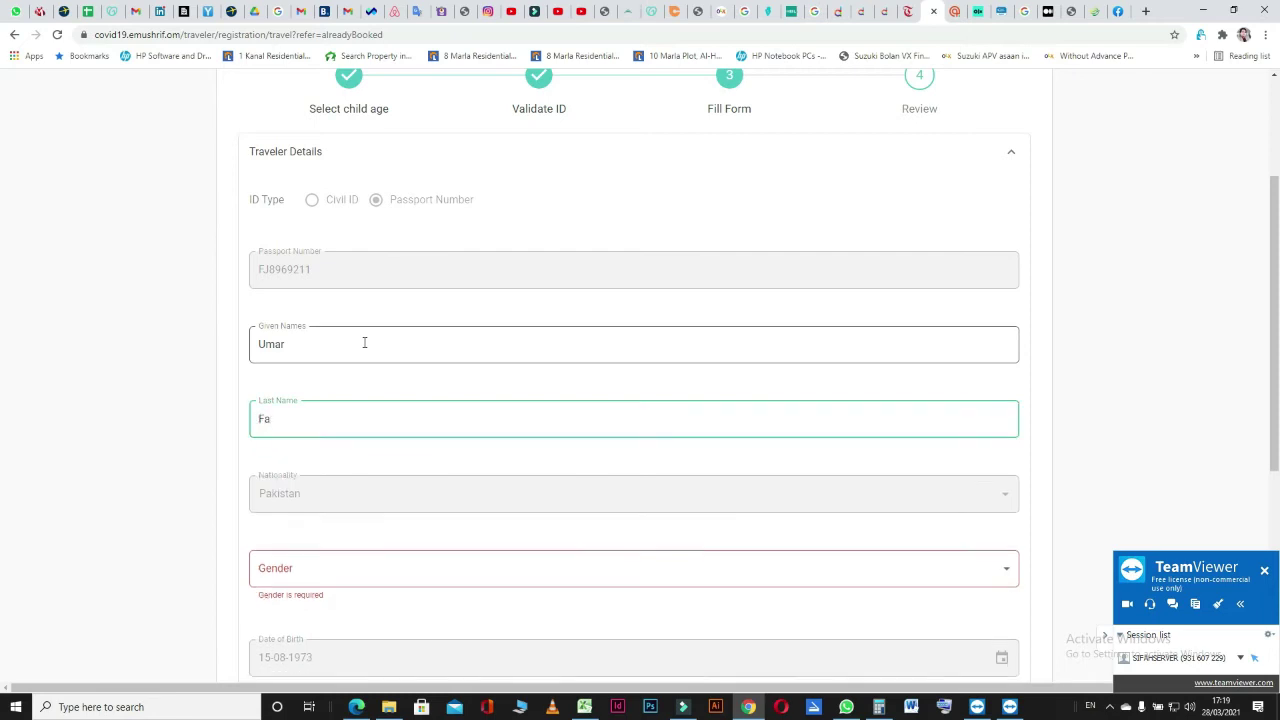
Set the traveler's Gender to Male.
scroll(157, 457, "down", 2)
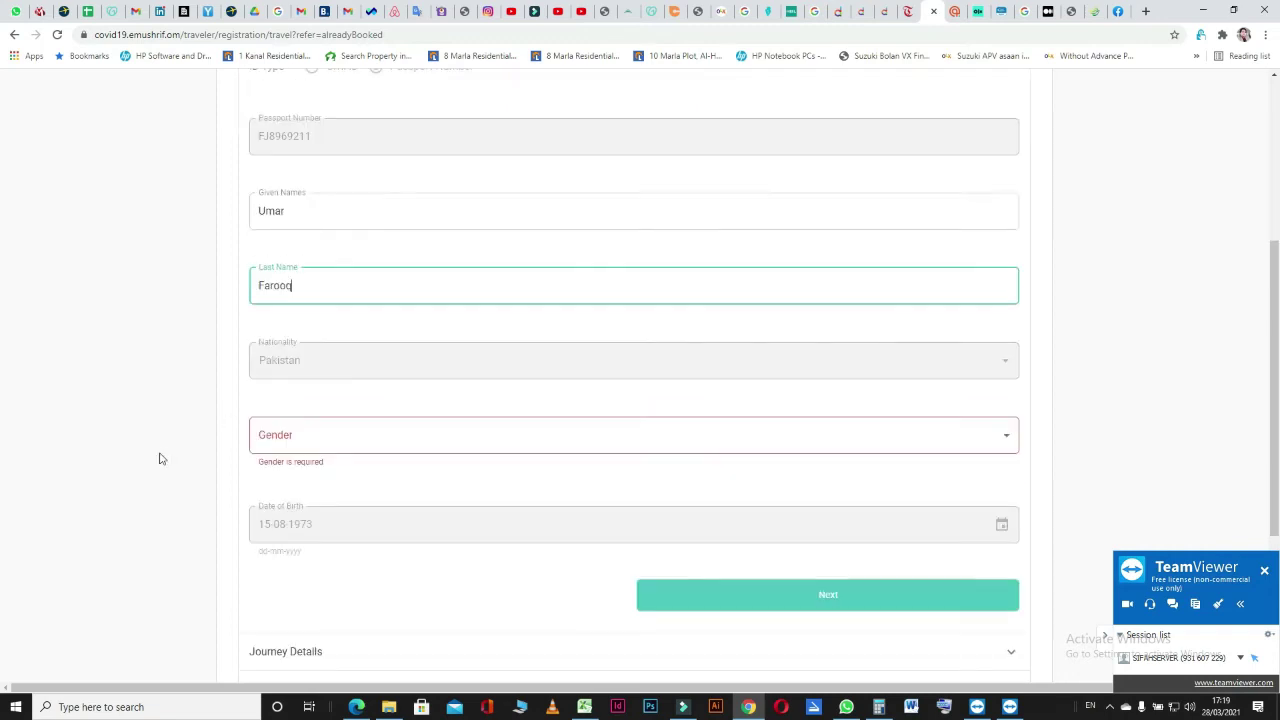
left_click(300, 426)
left_click(291, 437)
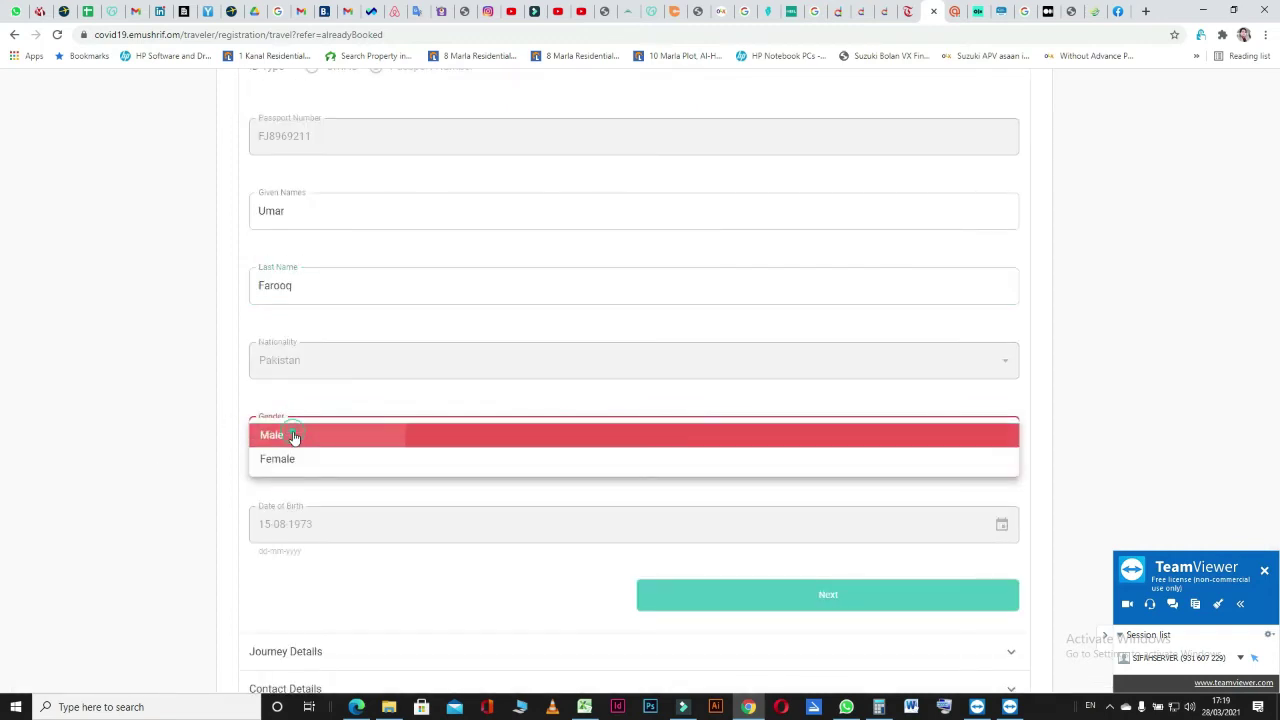
scroll(145, 479, "down", 2)
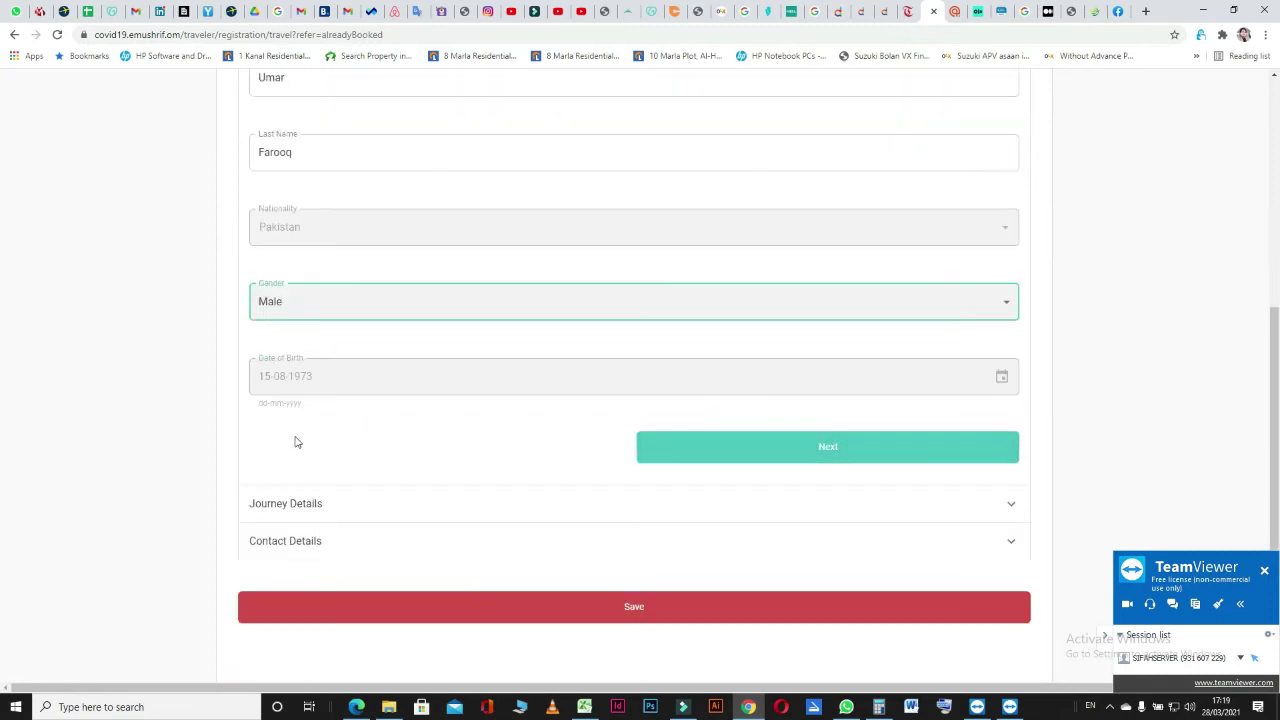
left_click(117, 457)
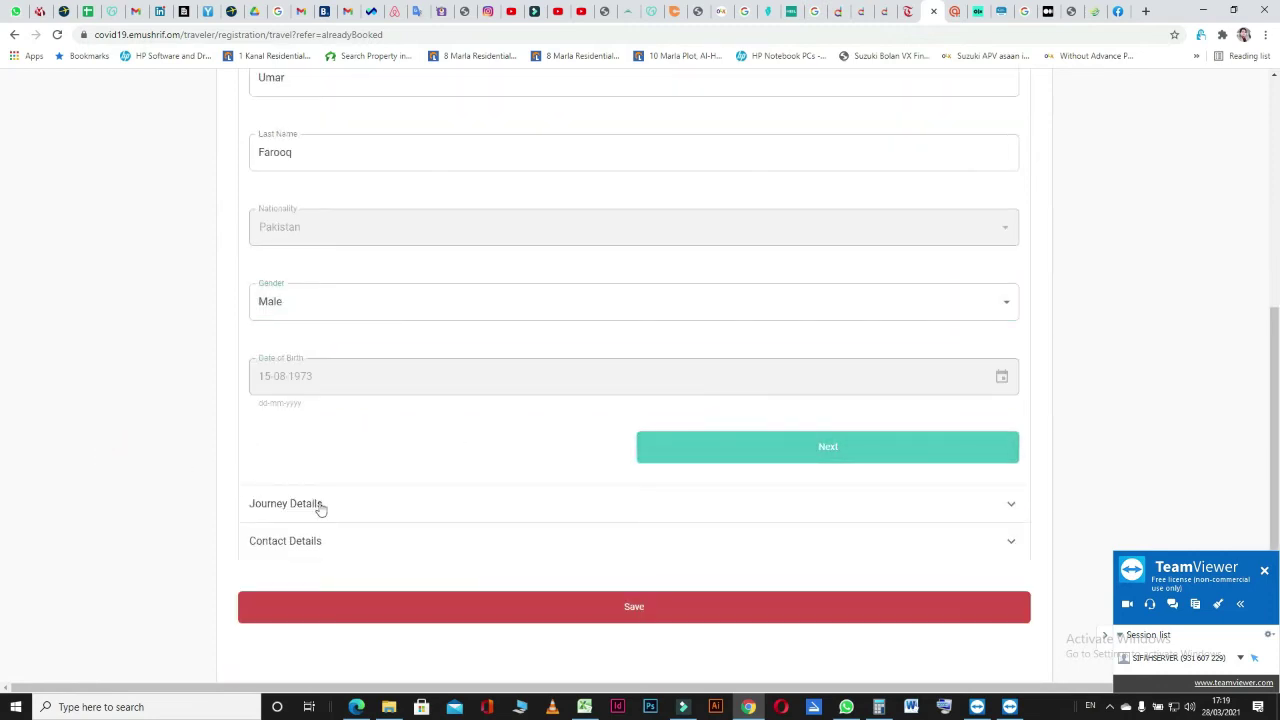
In Journey Details, set Entry Type to Airports and Point of Entry to Muscat International Airport.
left_click(780, 457)
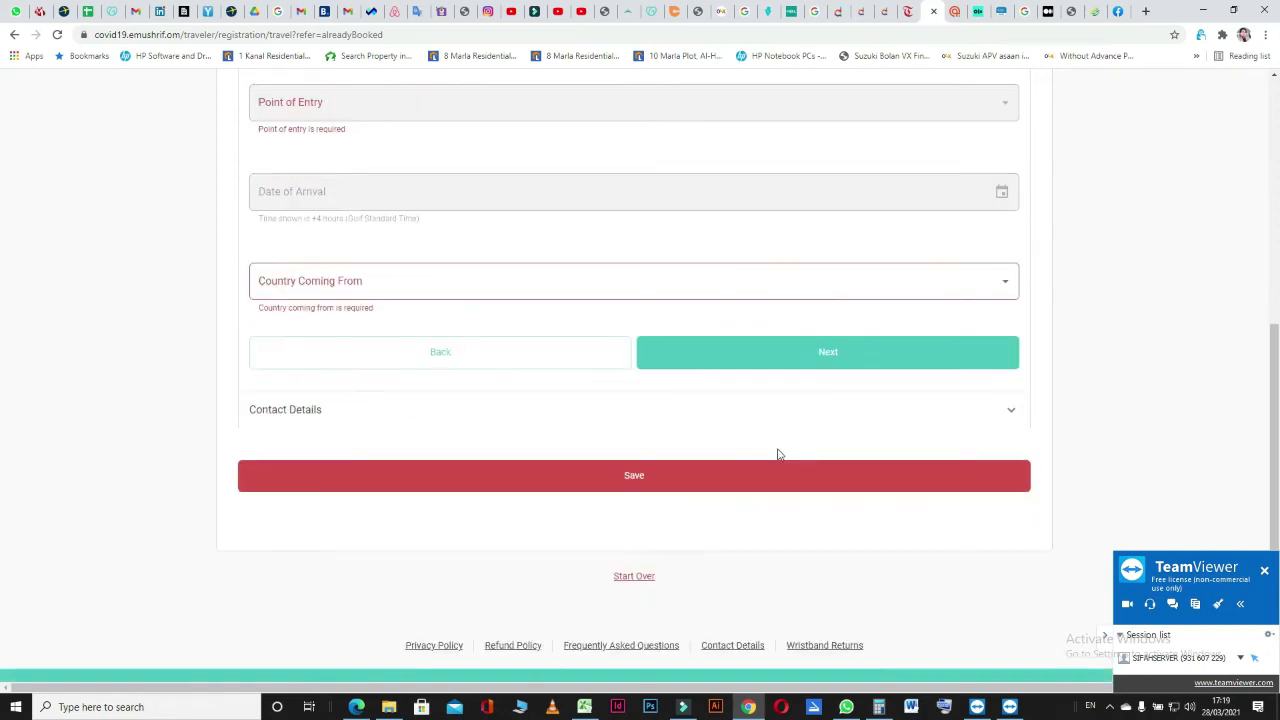
scroll(143, 409, "up", 4)
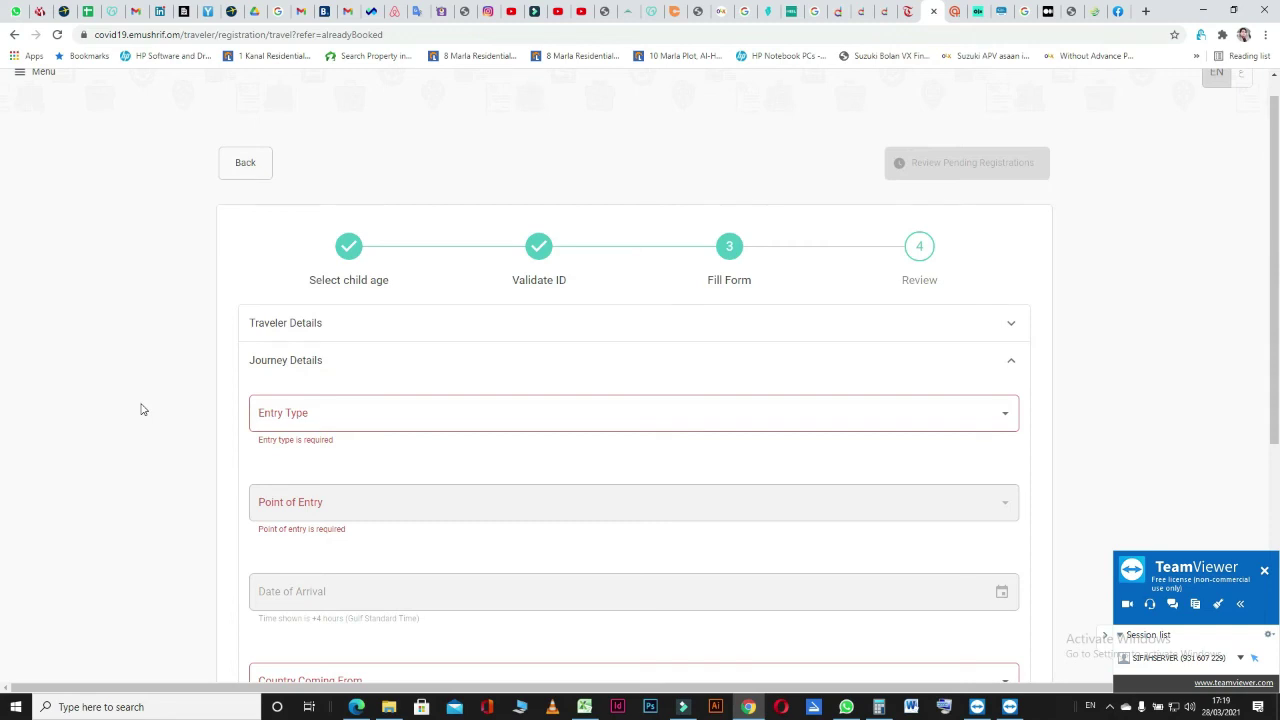
left_click(389, 405)
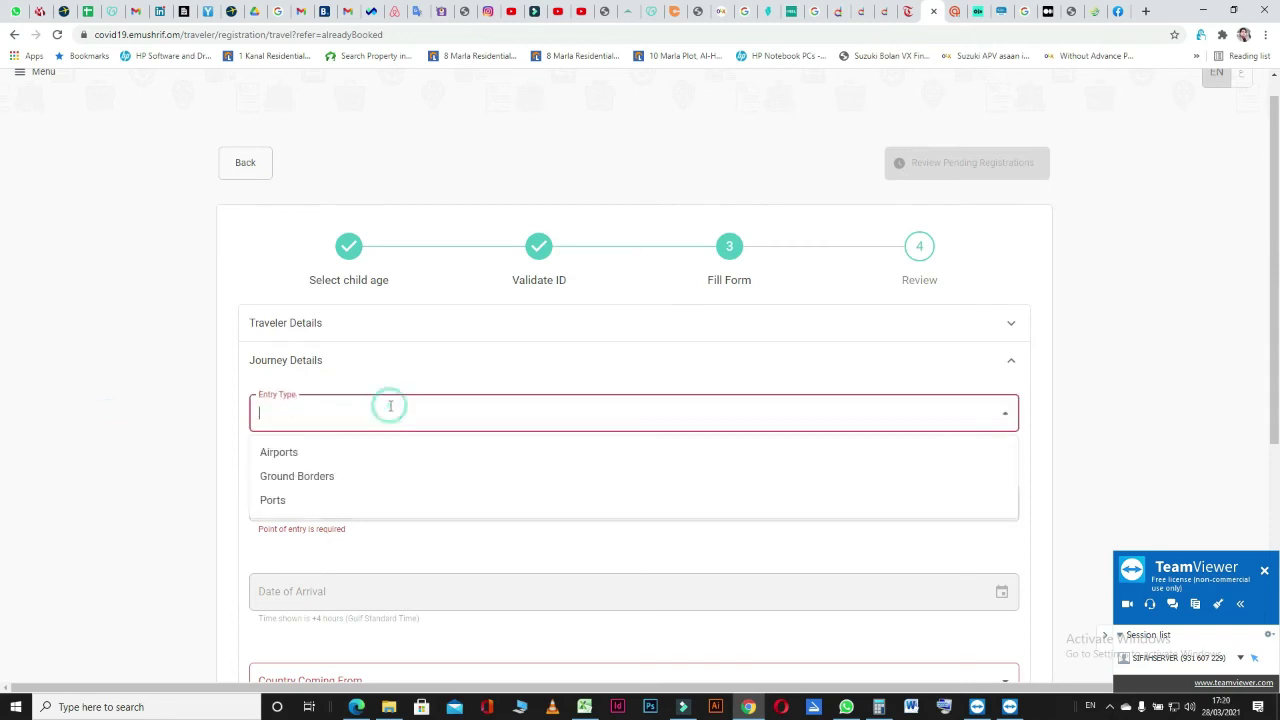
left_click(280, 452)
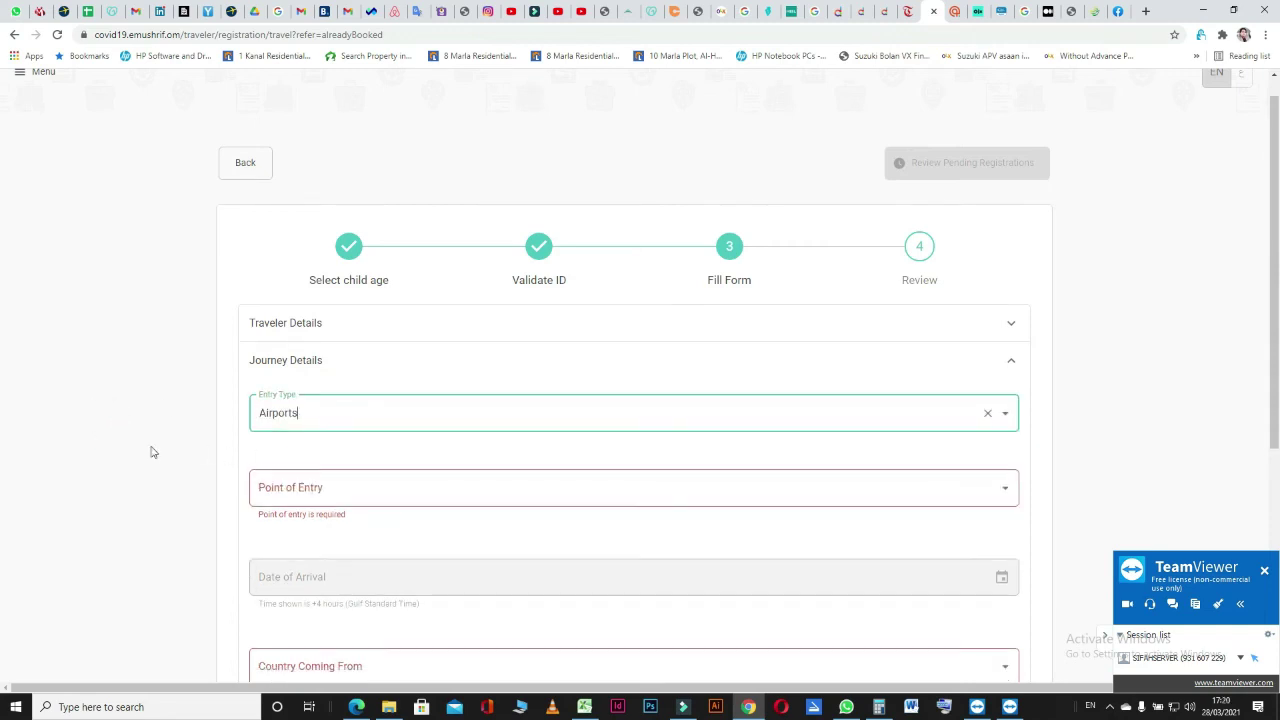
left_click(284, 413)
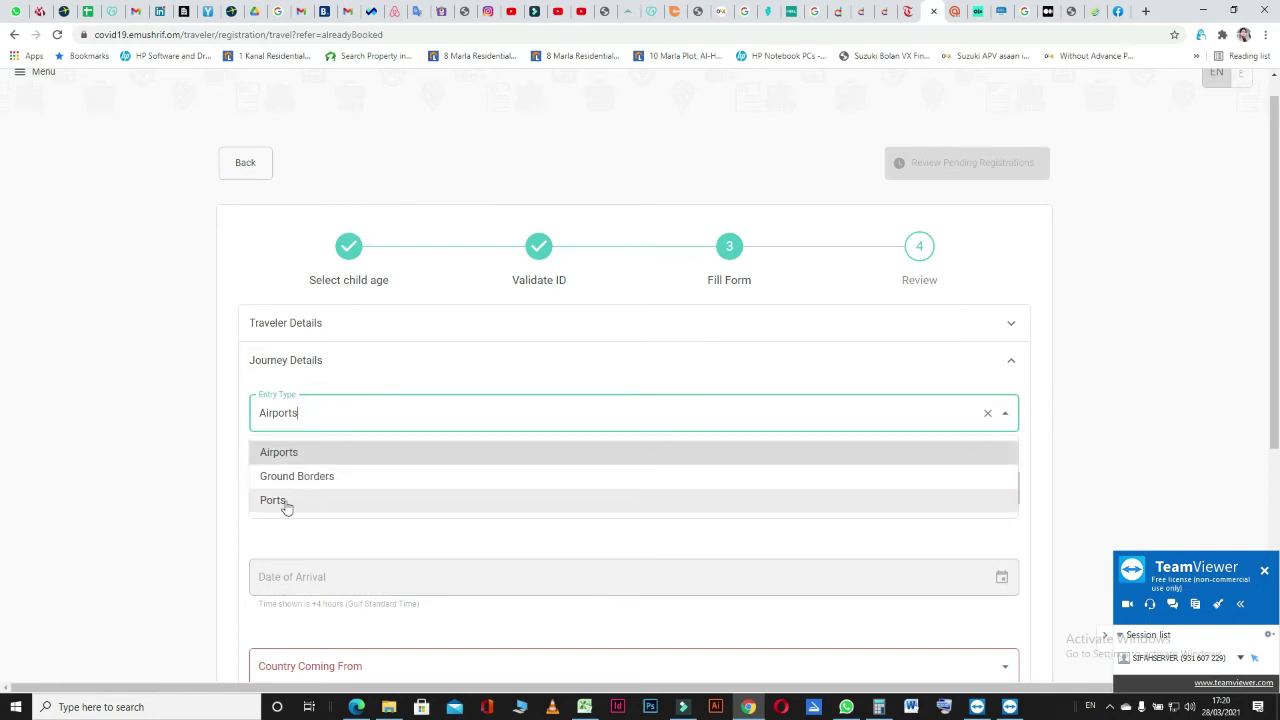
left_click(310, 452)
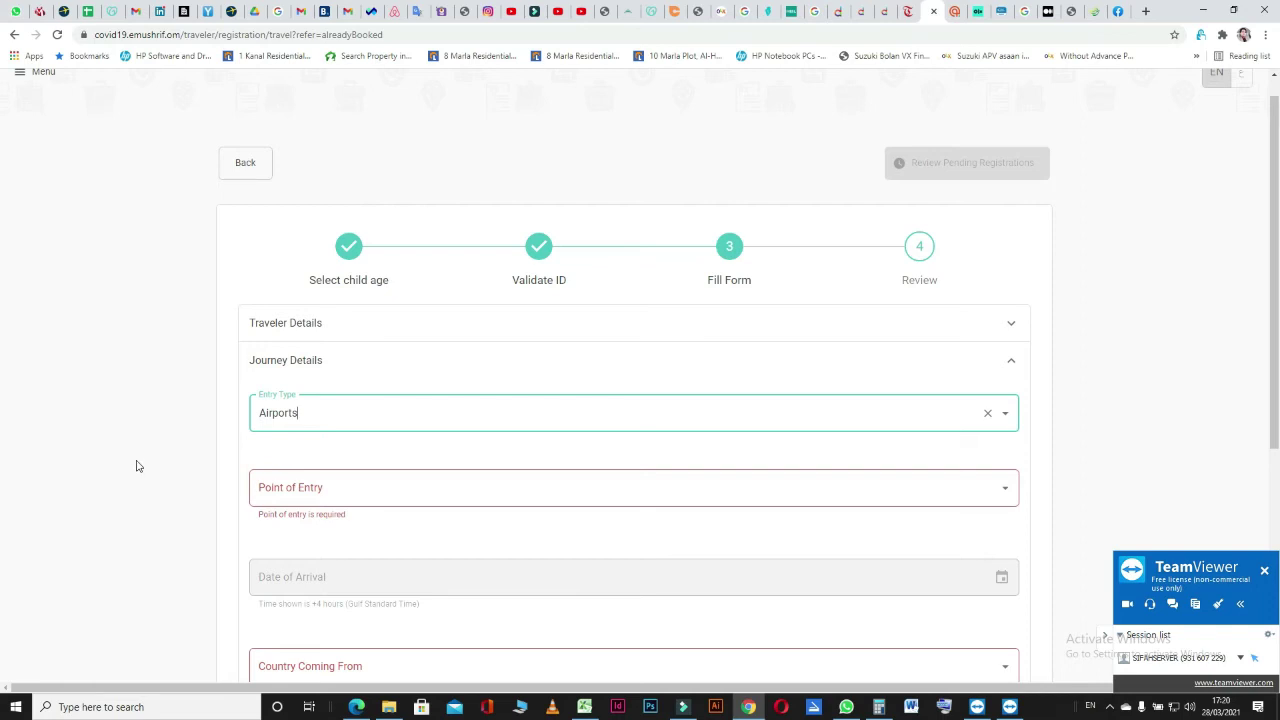
left_click(346, 486)
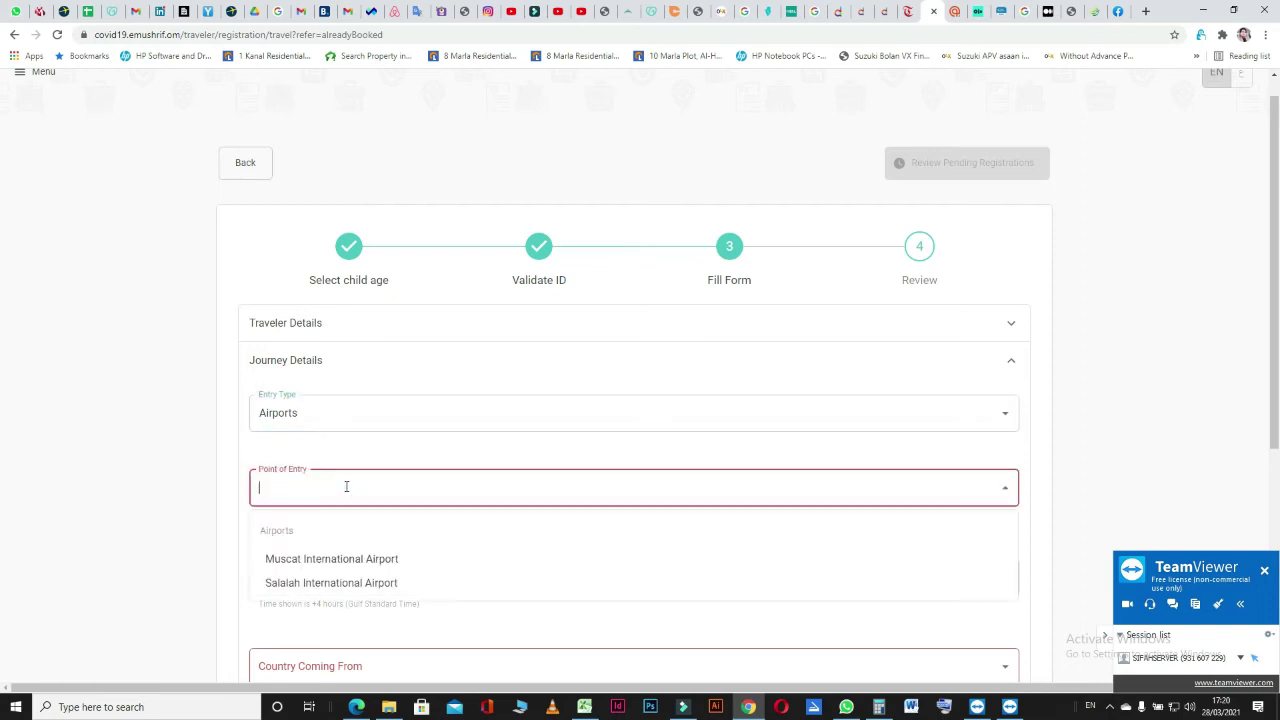
left_click(347, 559)
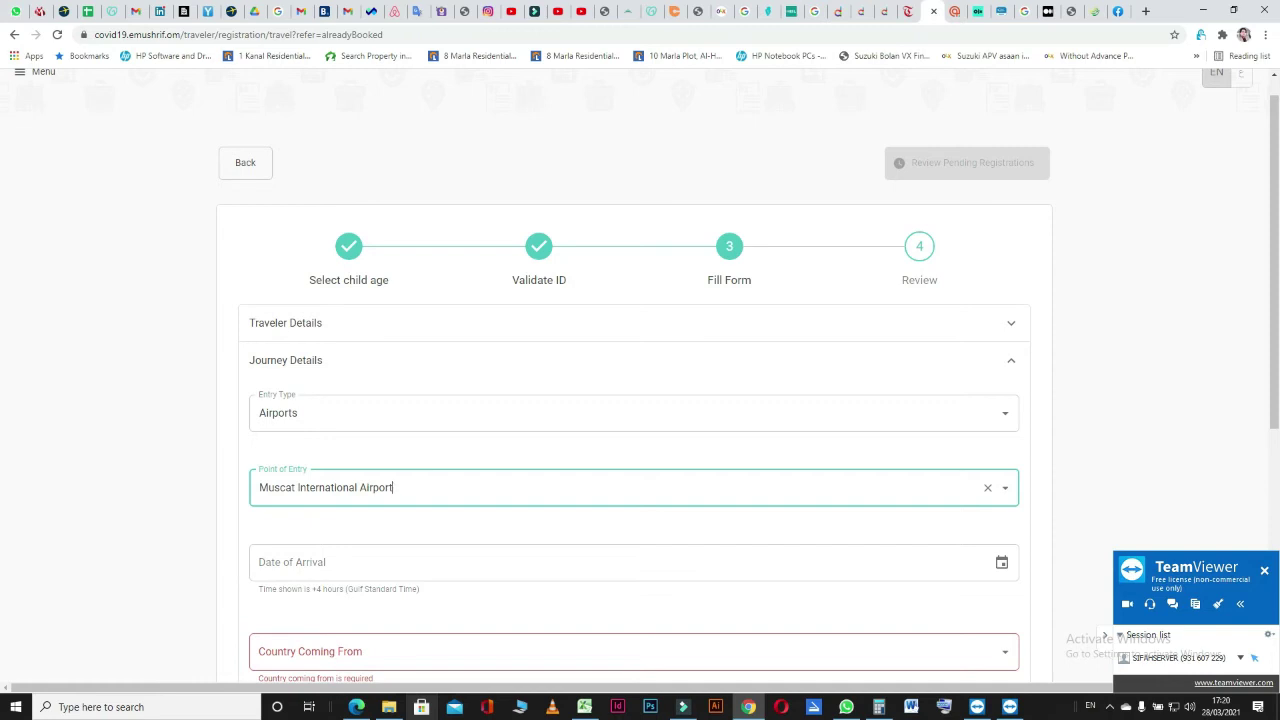
Set the Date of Arrival to 08-04-2021 at 20:30.
scroll(1001, 495, "down", 1)
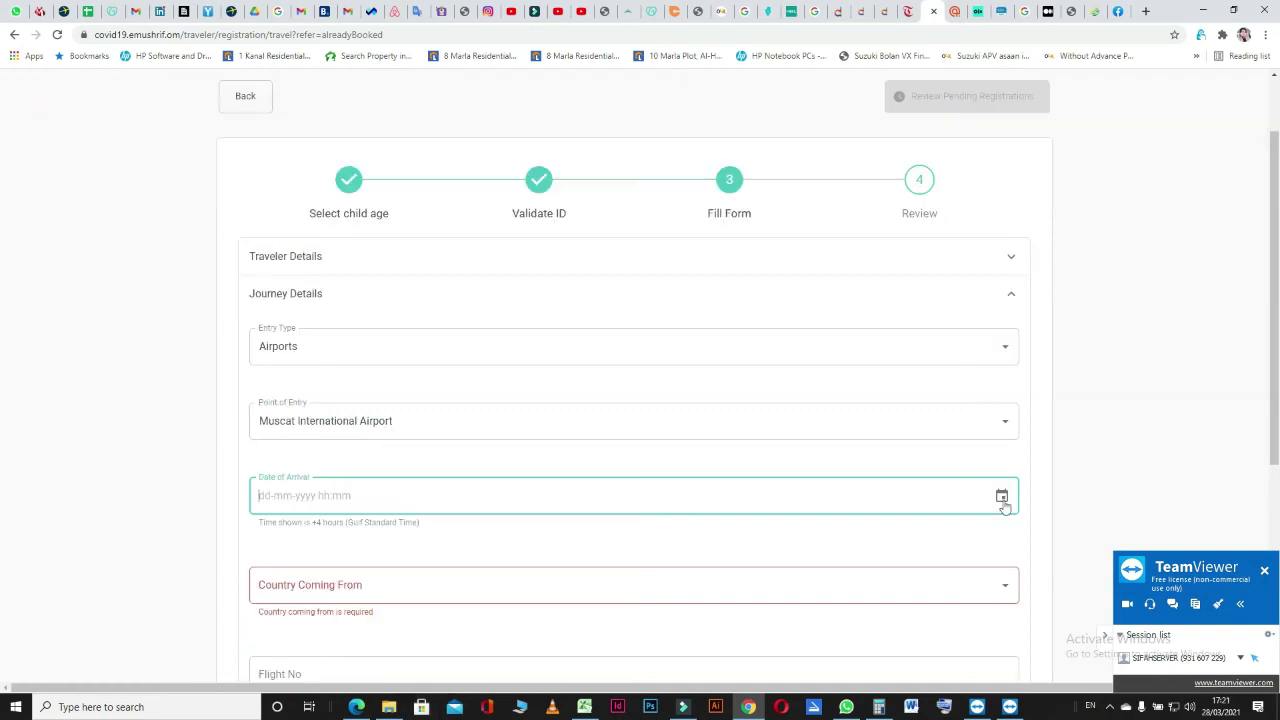
left_click(1001, 495)
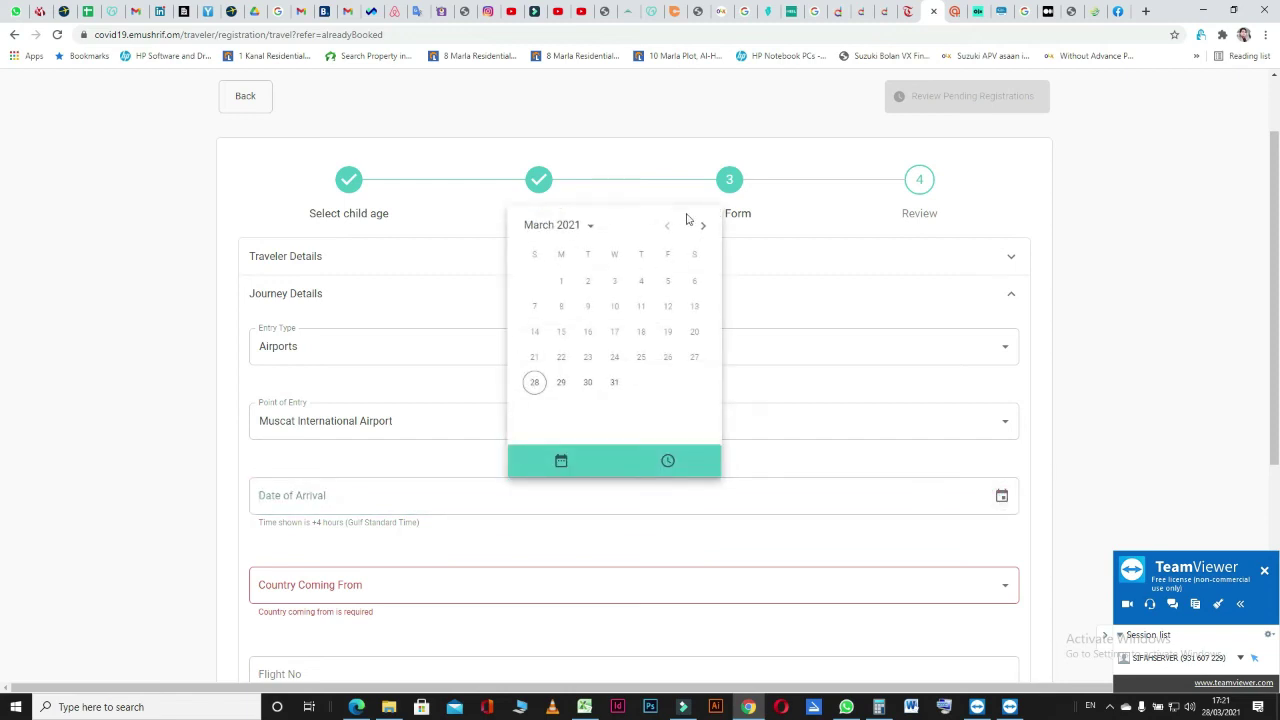
left_click(703, 226)
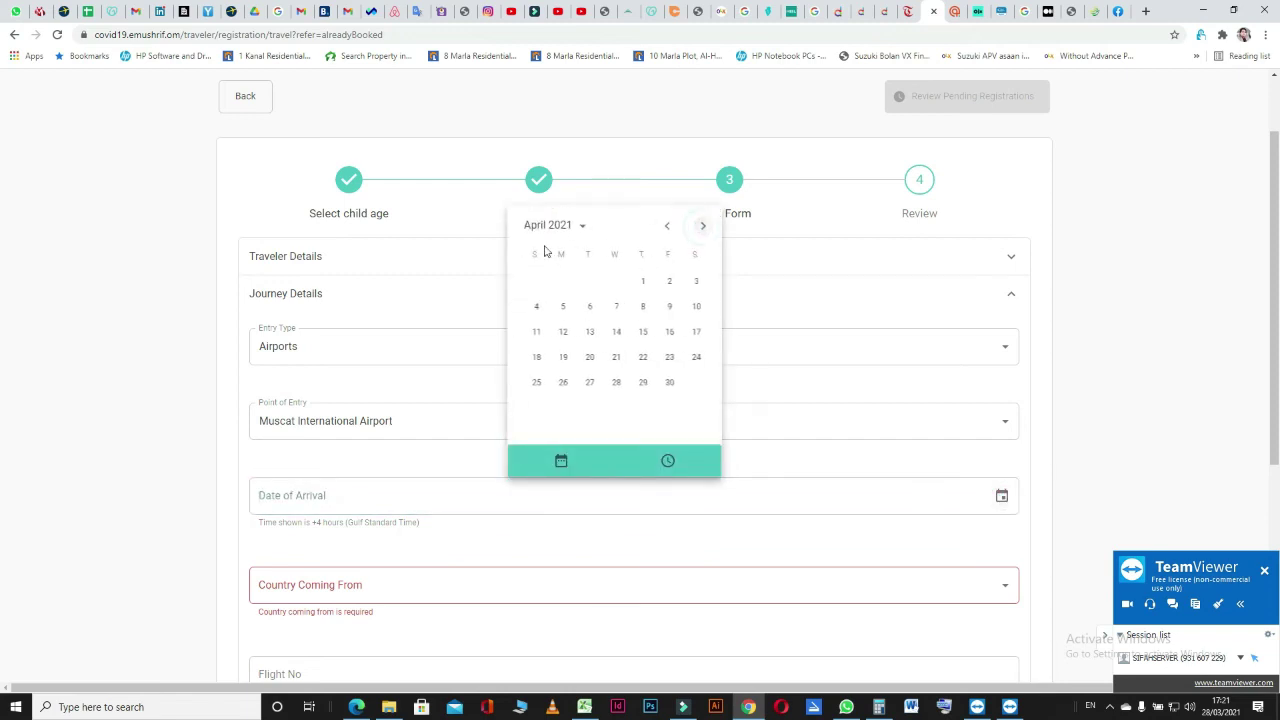
left_click(539, 307)
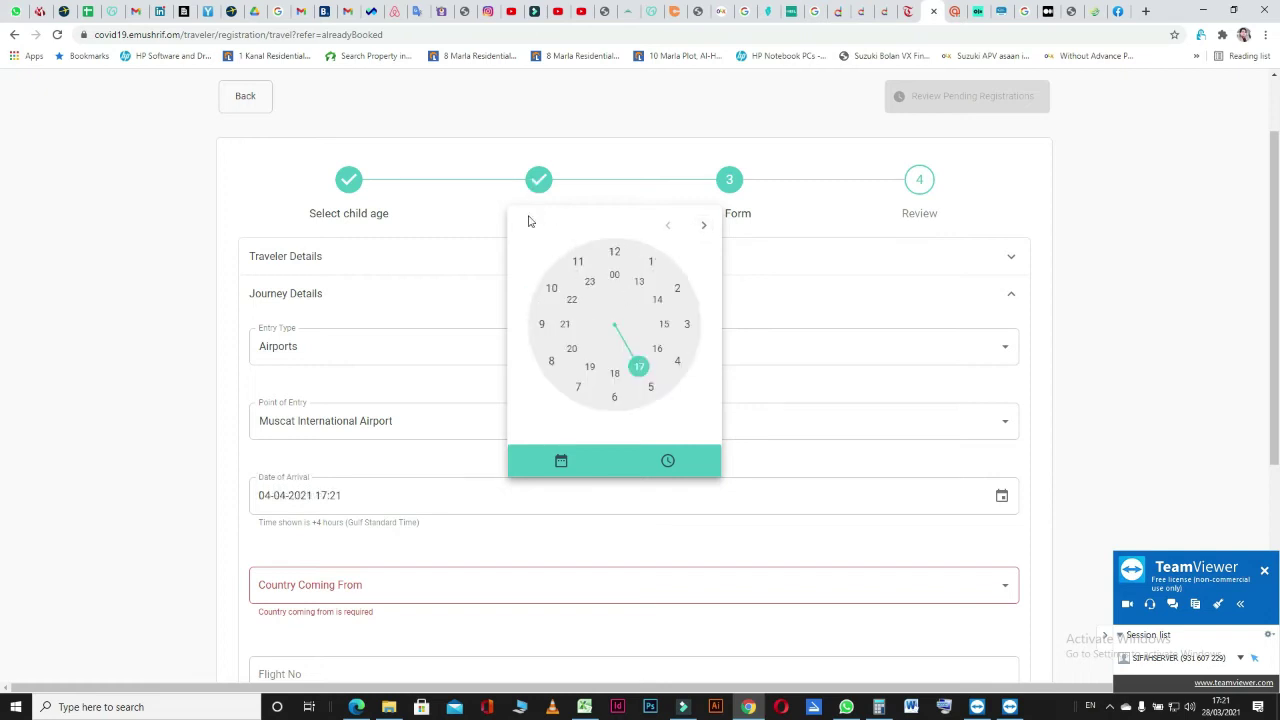
left_click(562, 463)
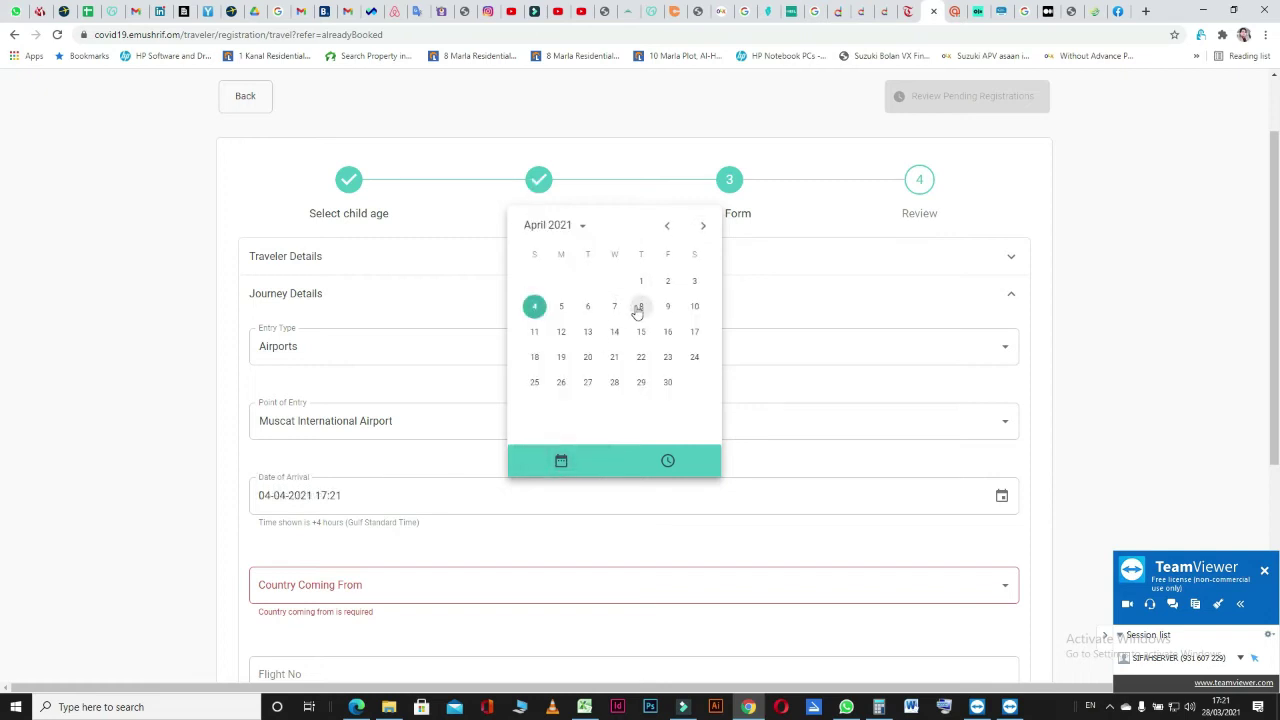
left_click(641, 307)
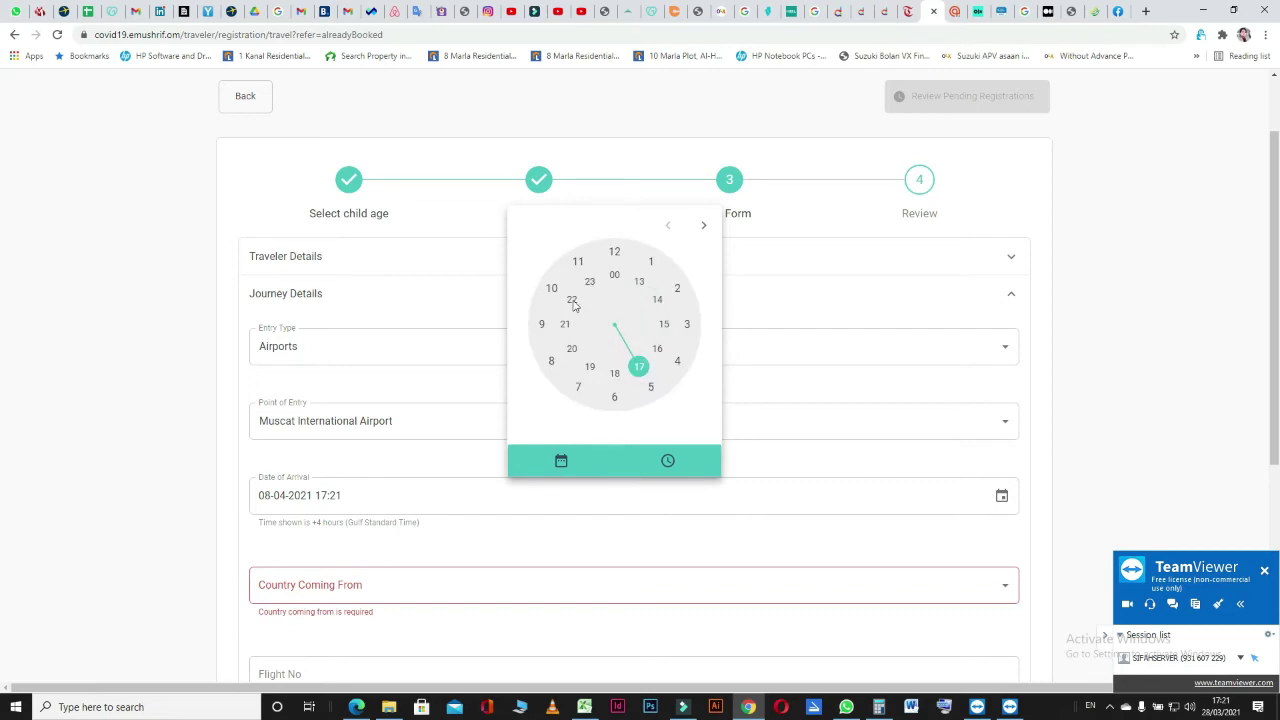
left_click(572, 350)
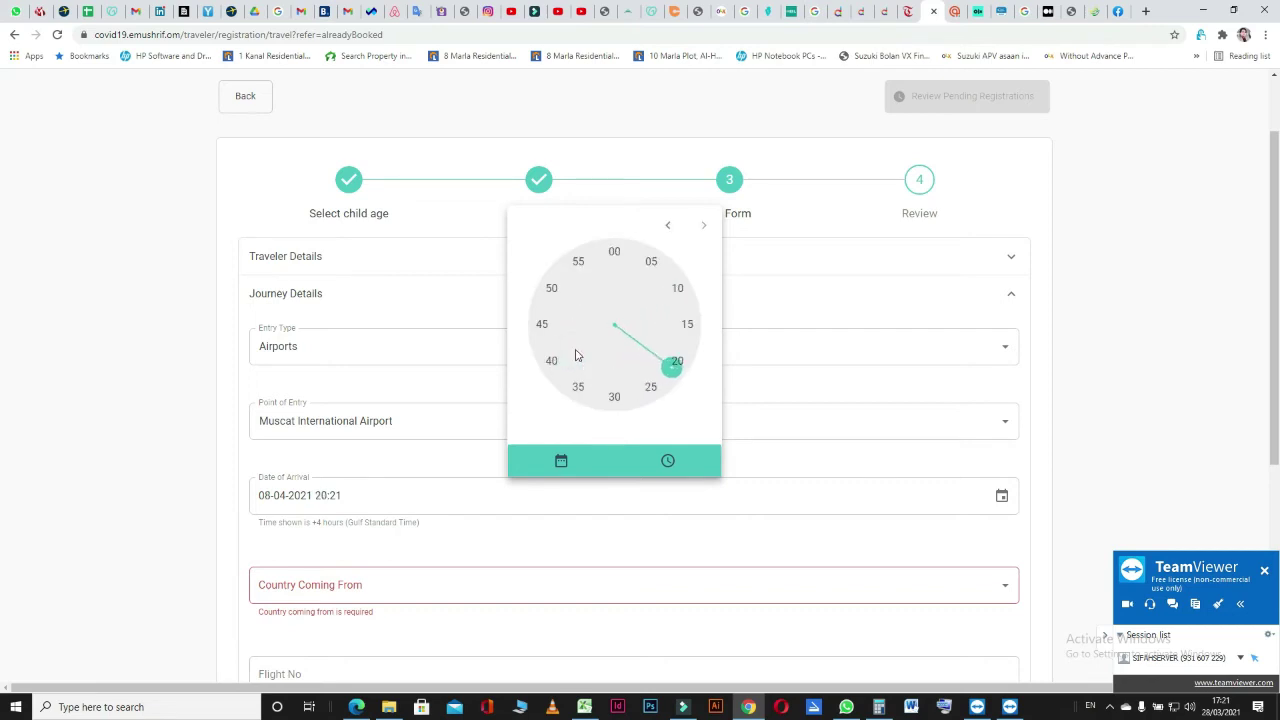
left_click(614, 396)
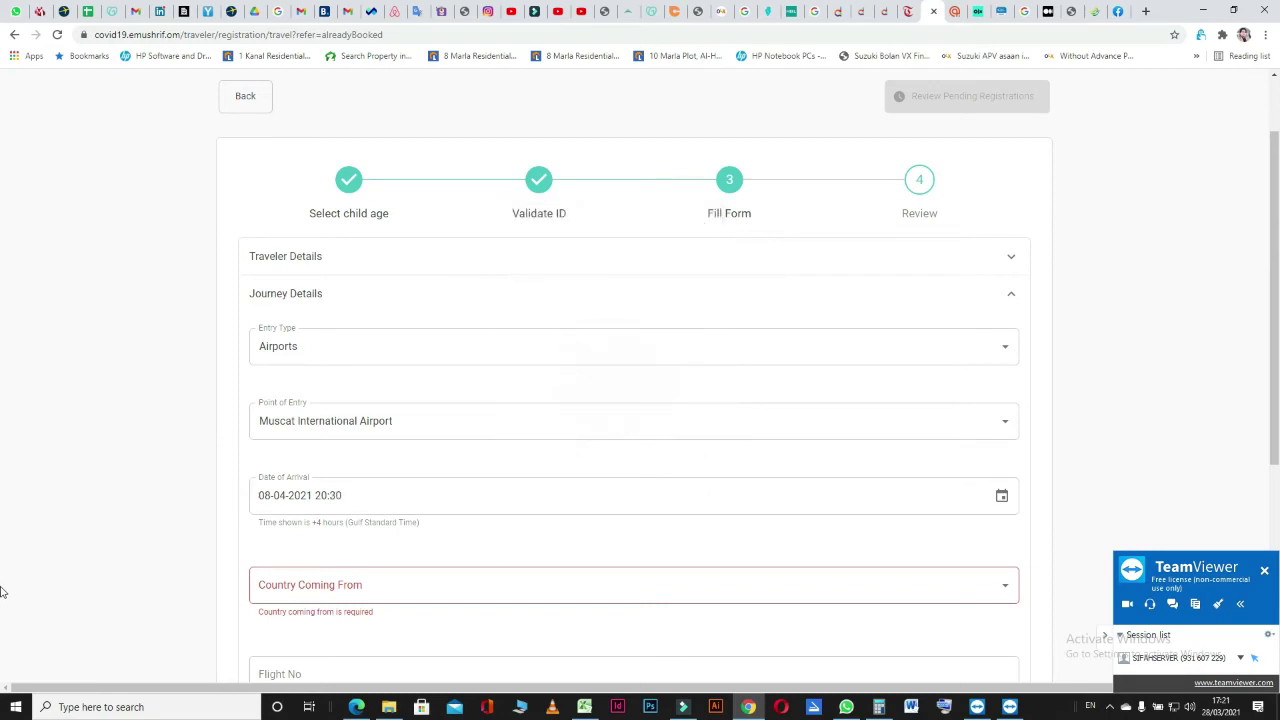
scroll(143, 508, "down", 1)
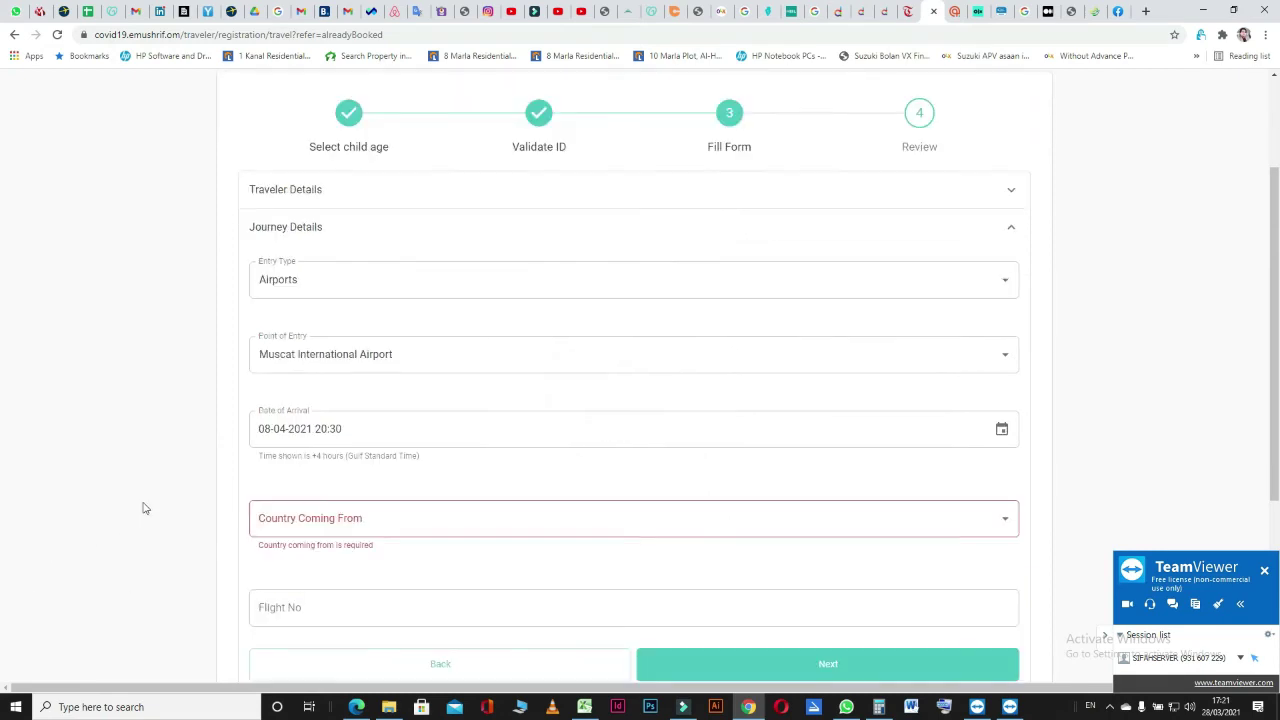
Set Country Coming From to Pakistan and flight number PK291, then continue to Contact Details.
left_click(446, 517)
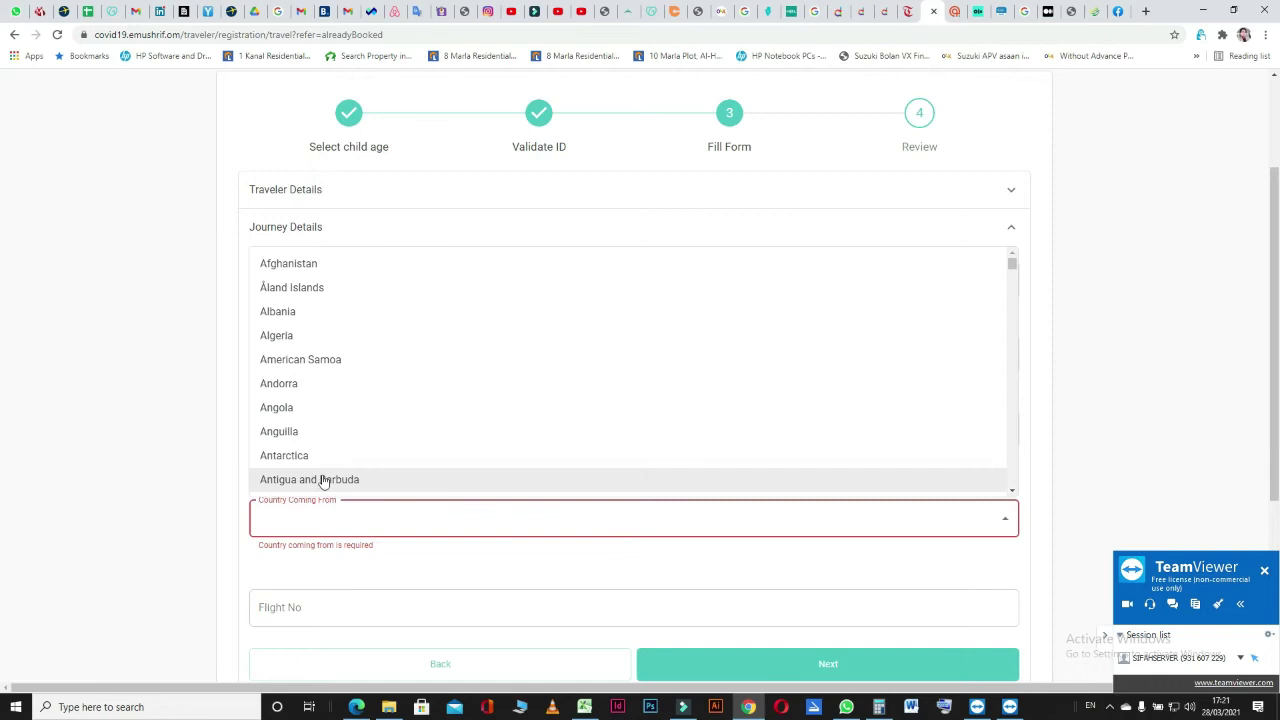
type("pak")
left_click(297, 557)
left_click(326, 598)
type("PK")
scroll(167, 453, "down", 2)
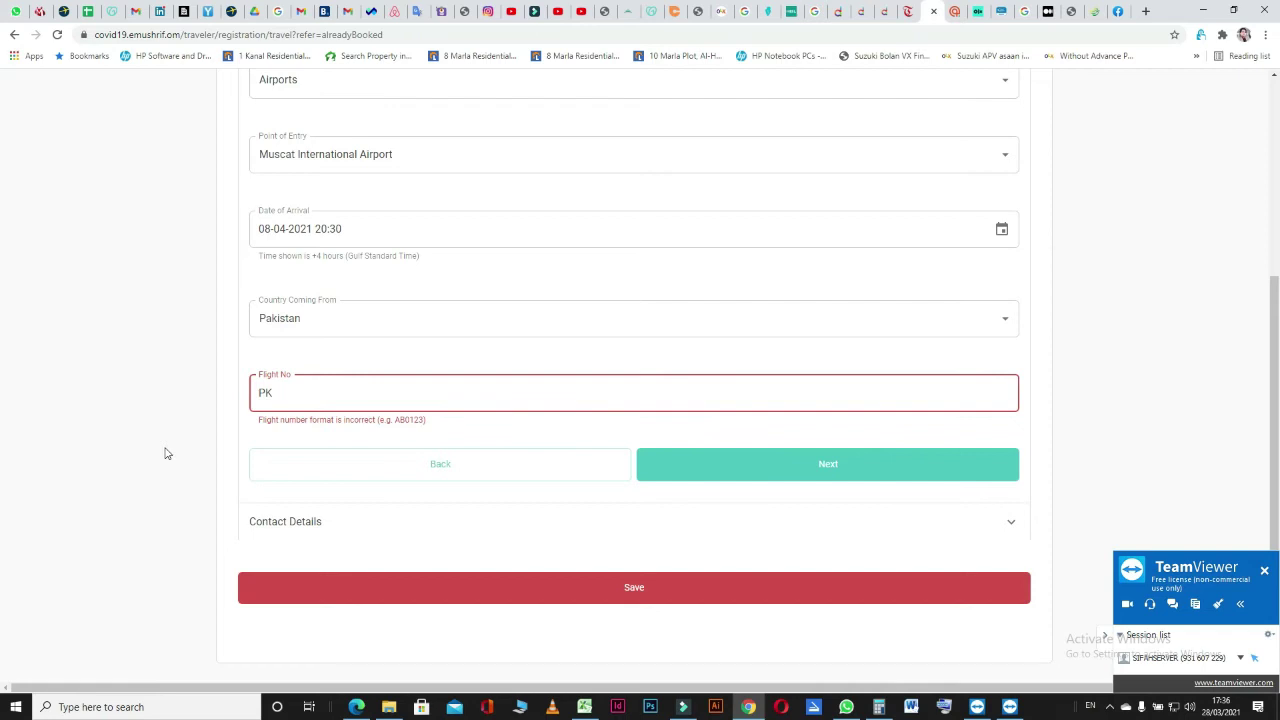
type("29")
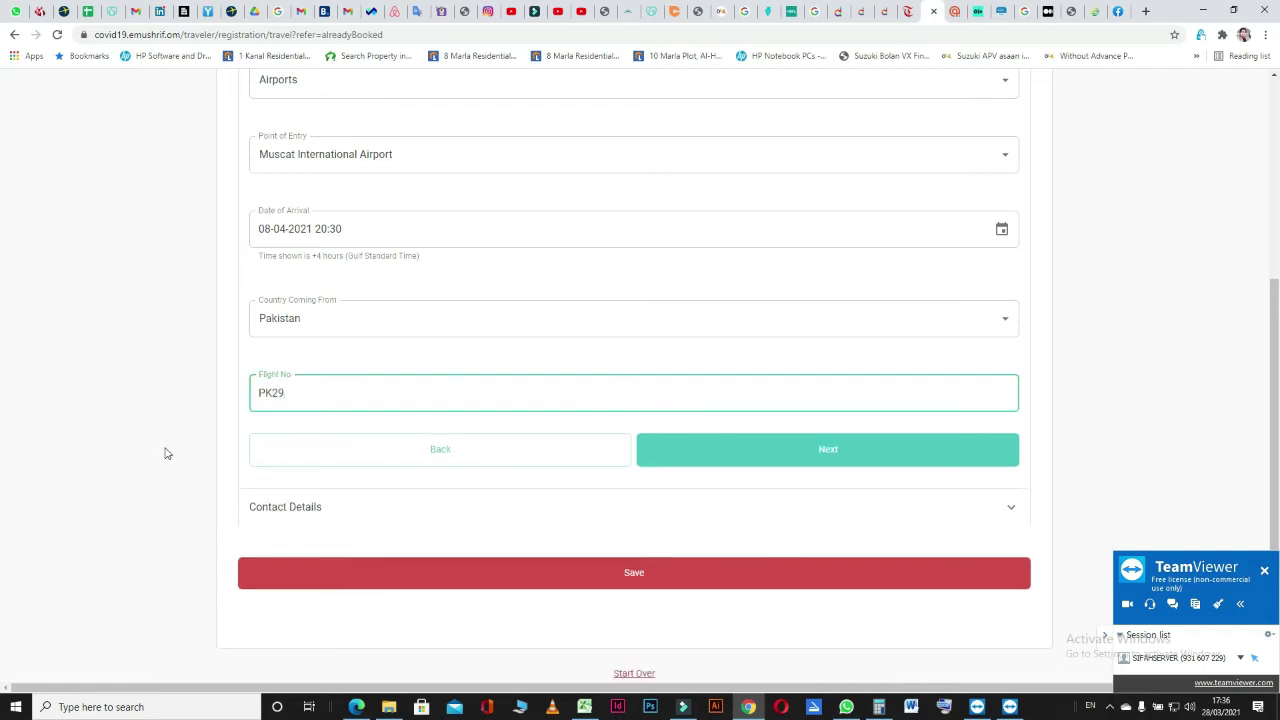
left_click(766, 457)
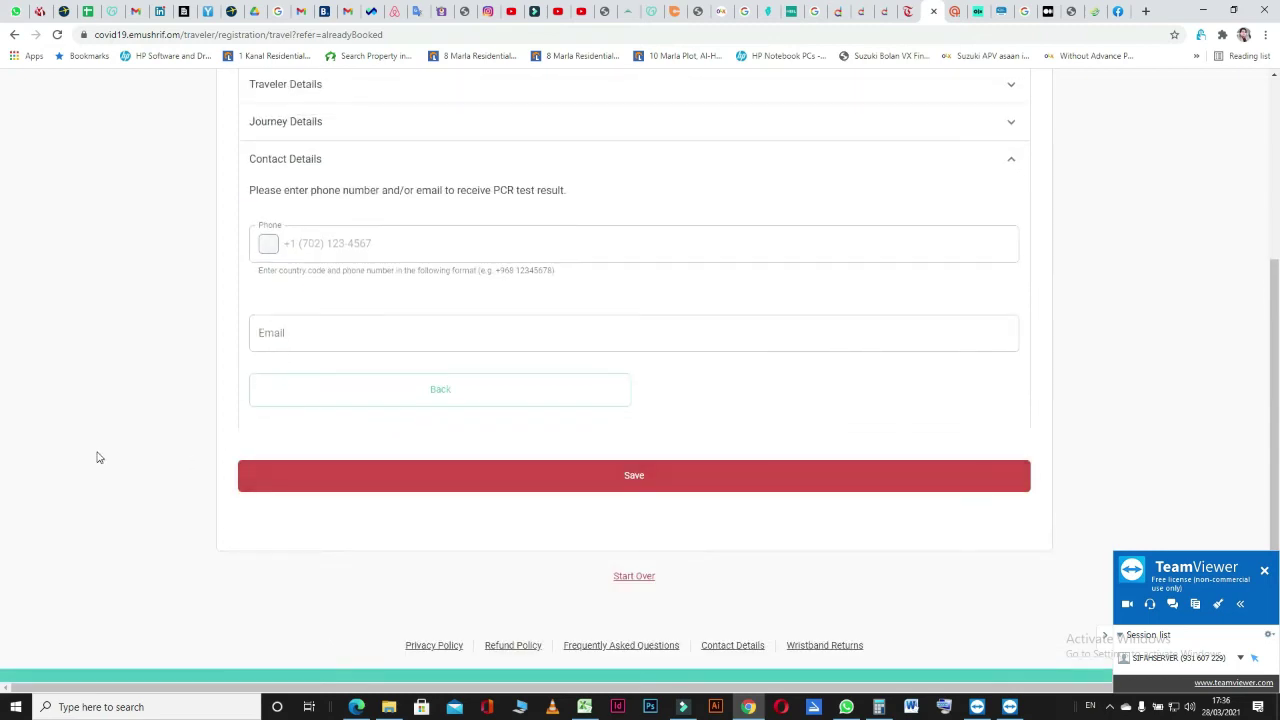
Review the step tracker, then place the cursor in the empty Phone field.
scroll(97, 456, "up", 2)
scroll(101, 454, "up", 2)
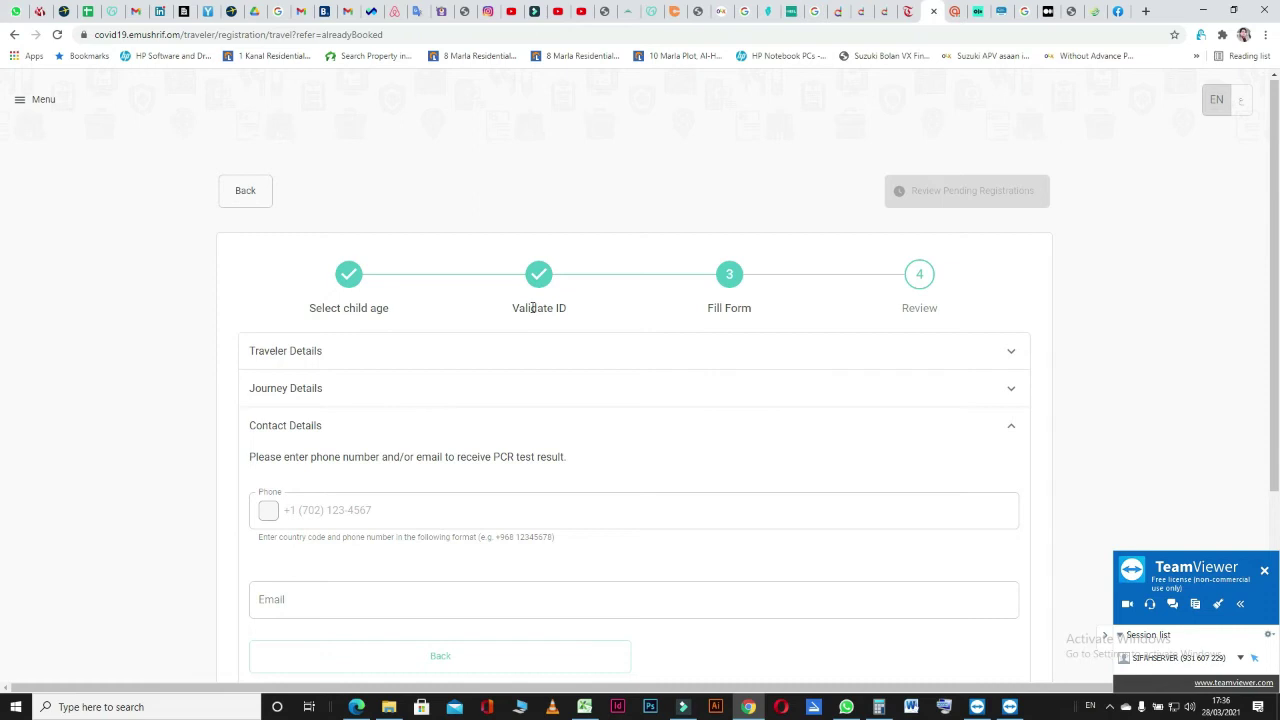
scroll(177, 394, "down", 2)
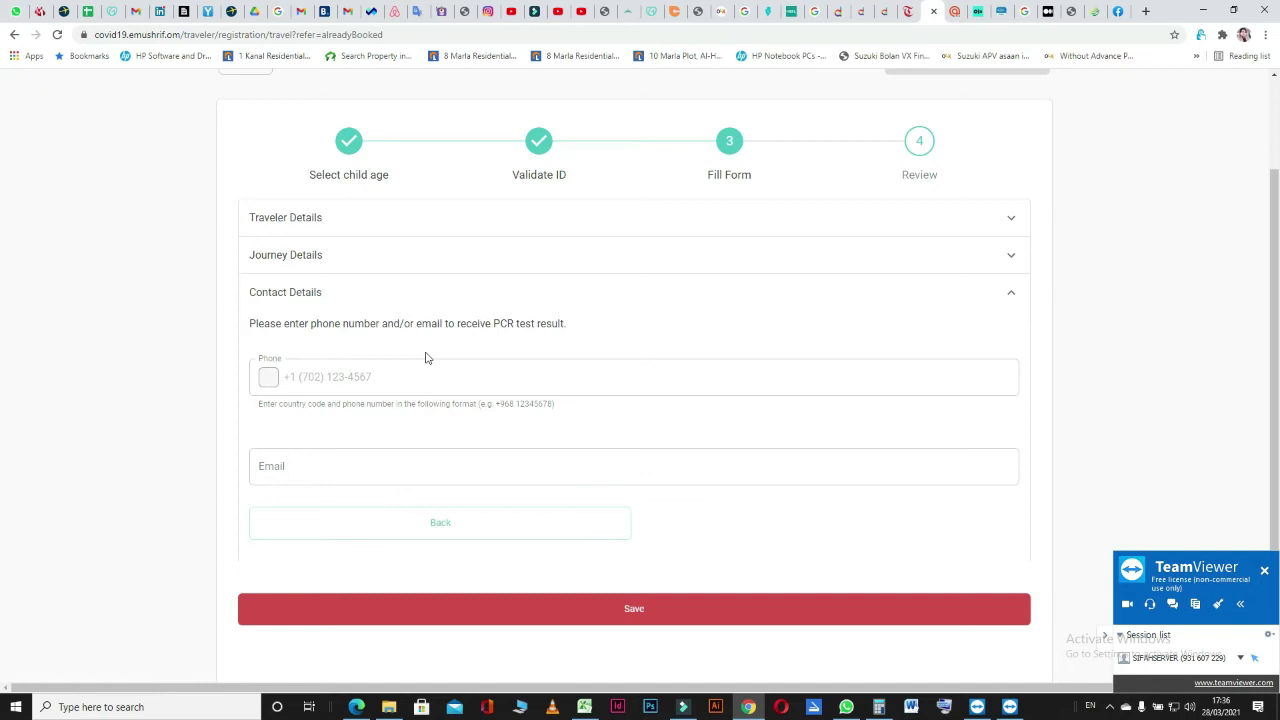
left_click(338, 377)
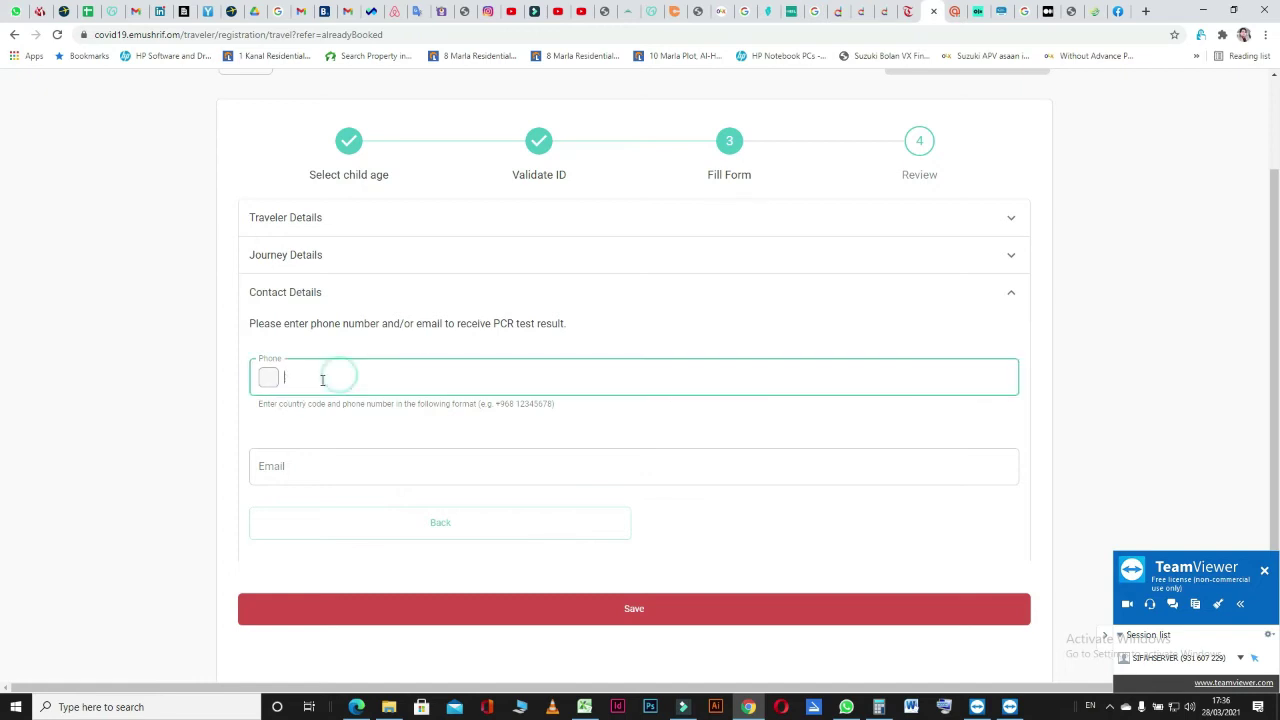
Enter the traveler's mobile number with the Oman +968 country code.
left_click(269, 379)
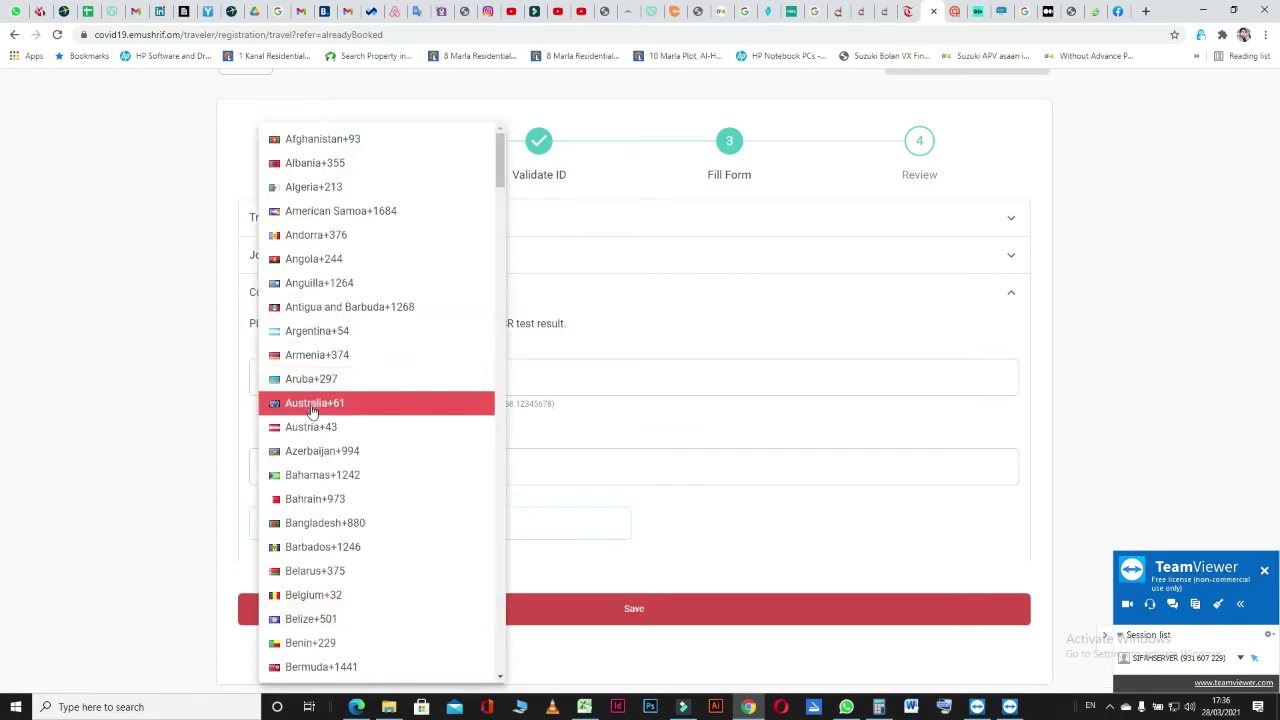
scroll(312, 410, "down", 20)
left_click(312, 402)
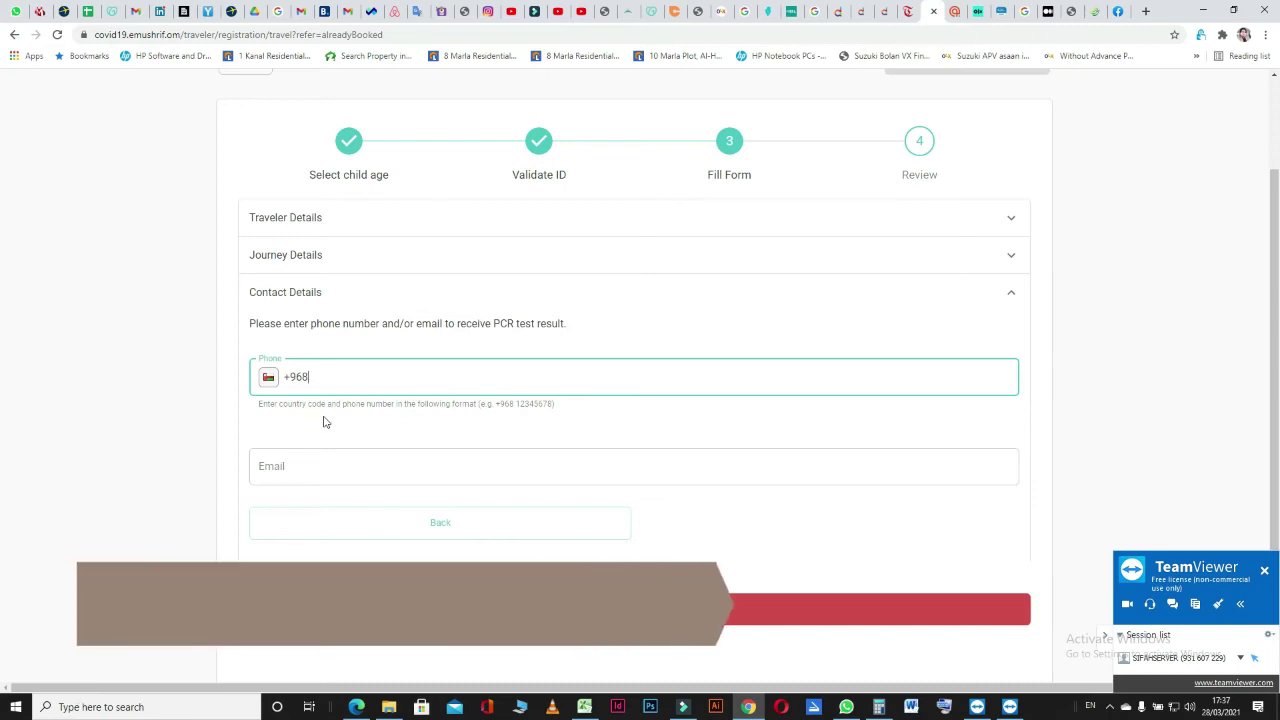
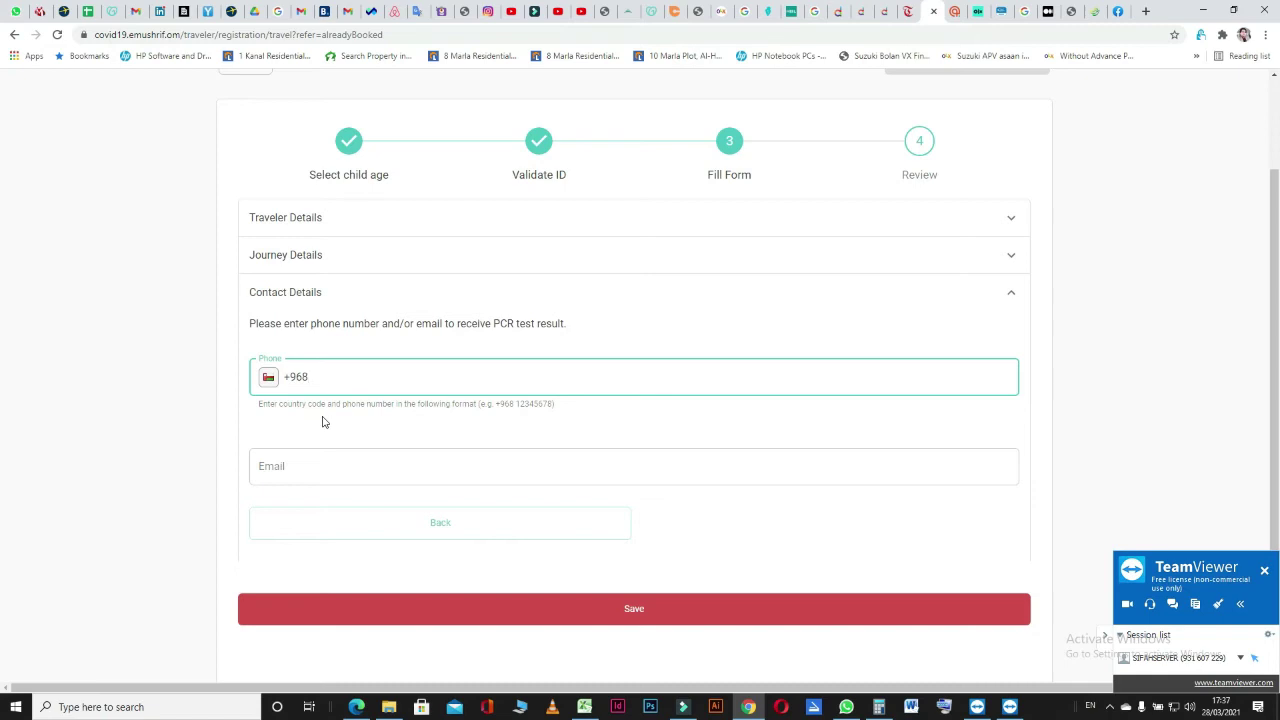
left_click(314, 456)
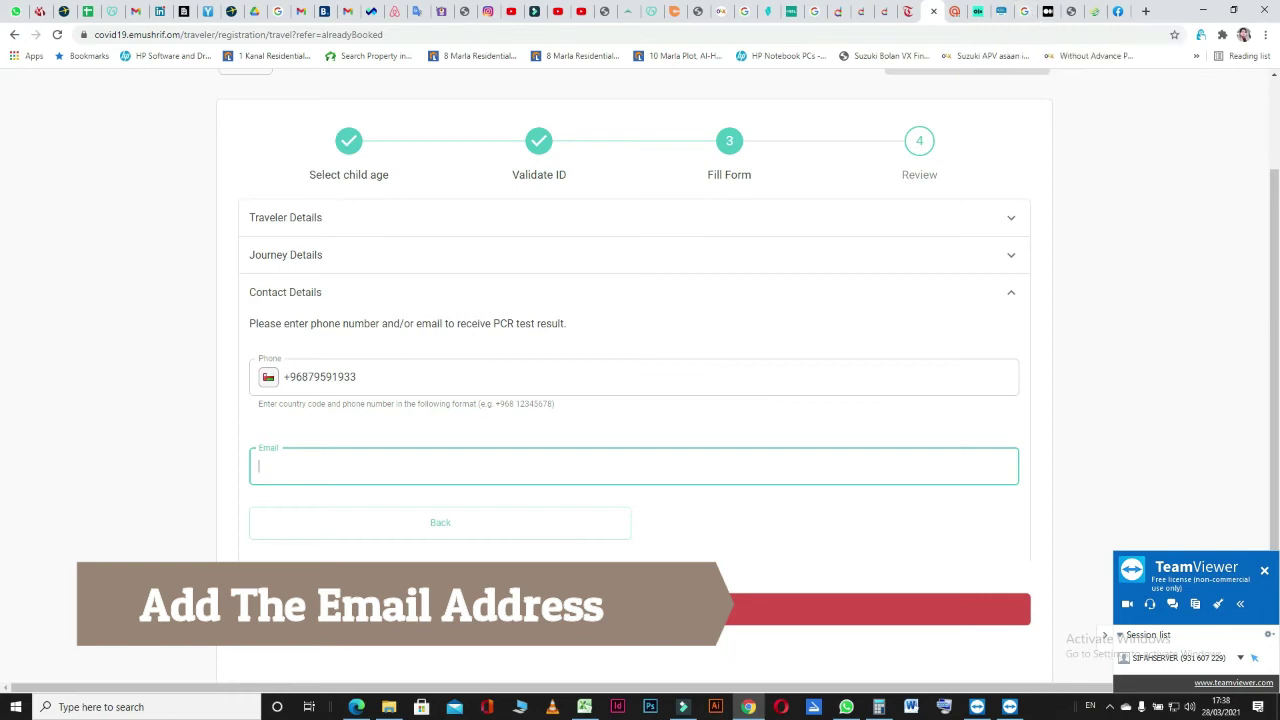
left_click(356, 707)
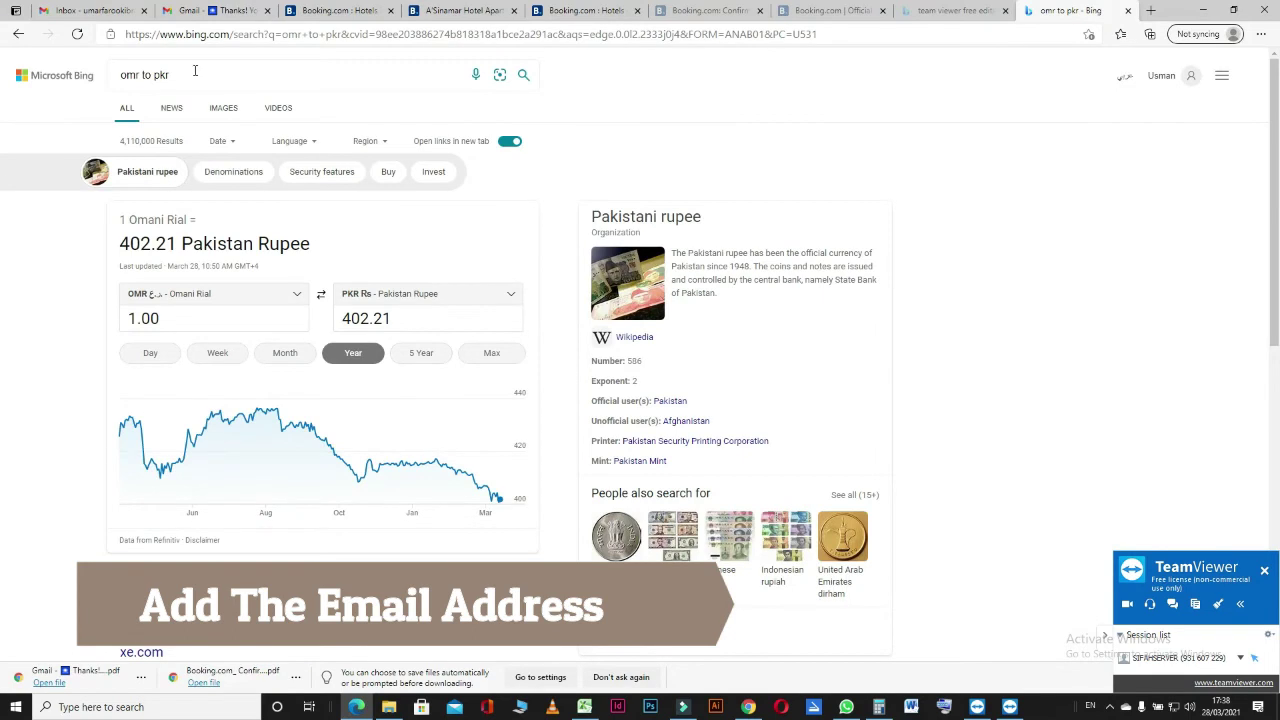
left_click(102, 12)
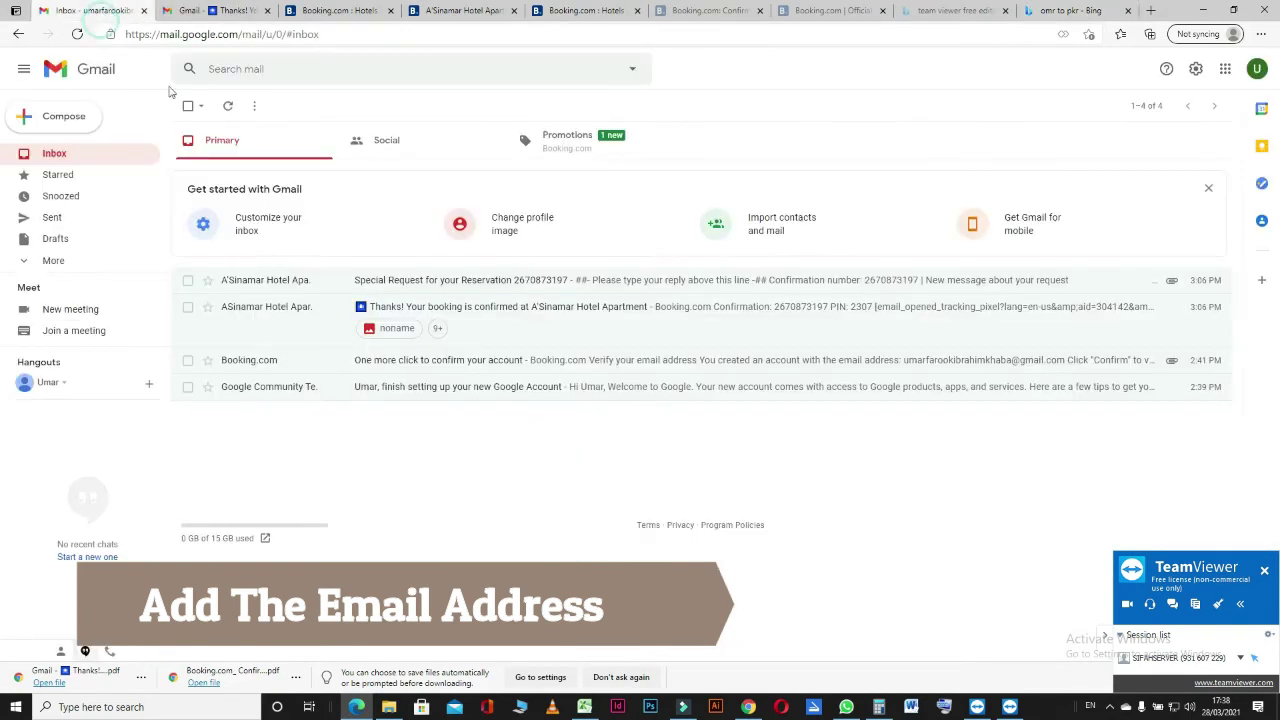
left_click(1256, 69)
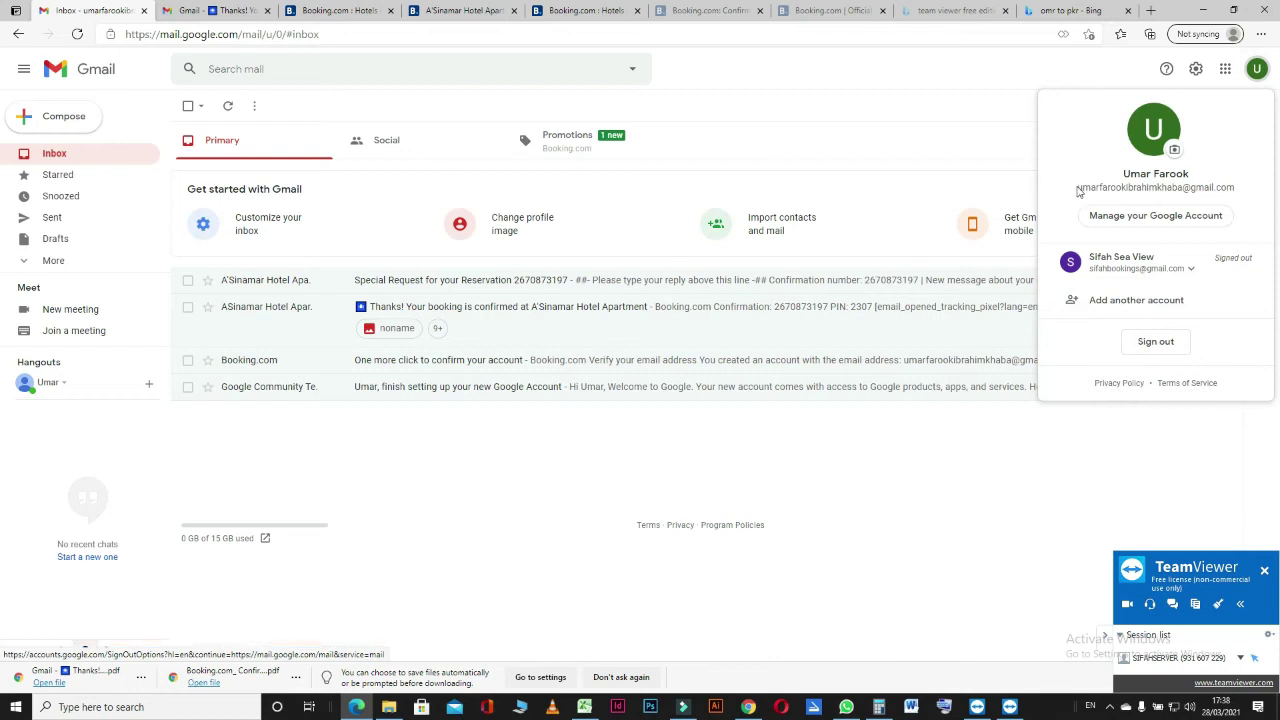
left_click_drag(1079, 188, 1235, 188)
right_click(1226, 188)
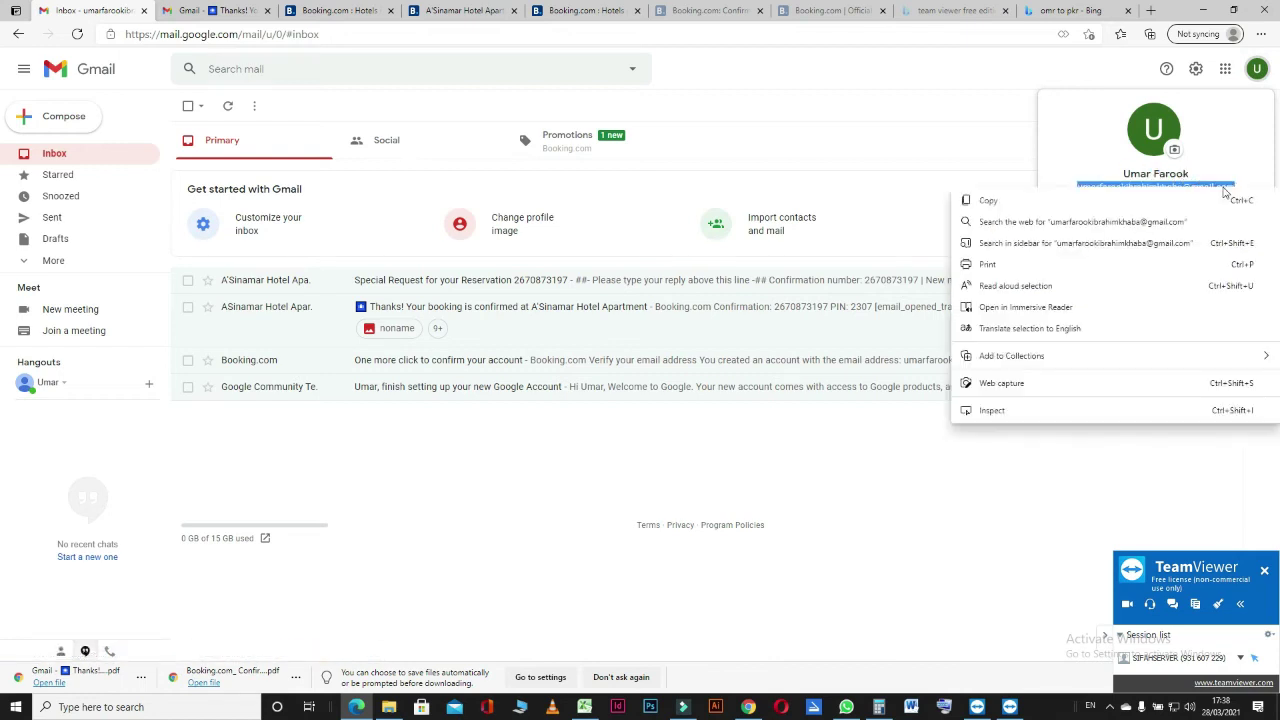
left_click(1004, 205)
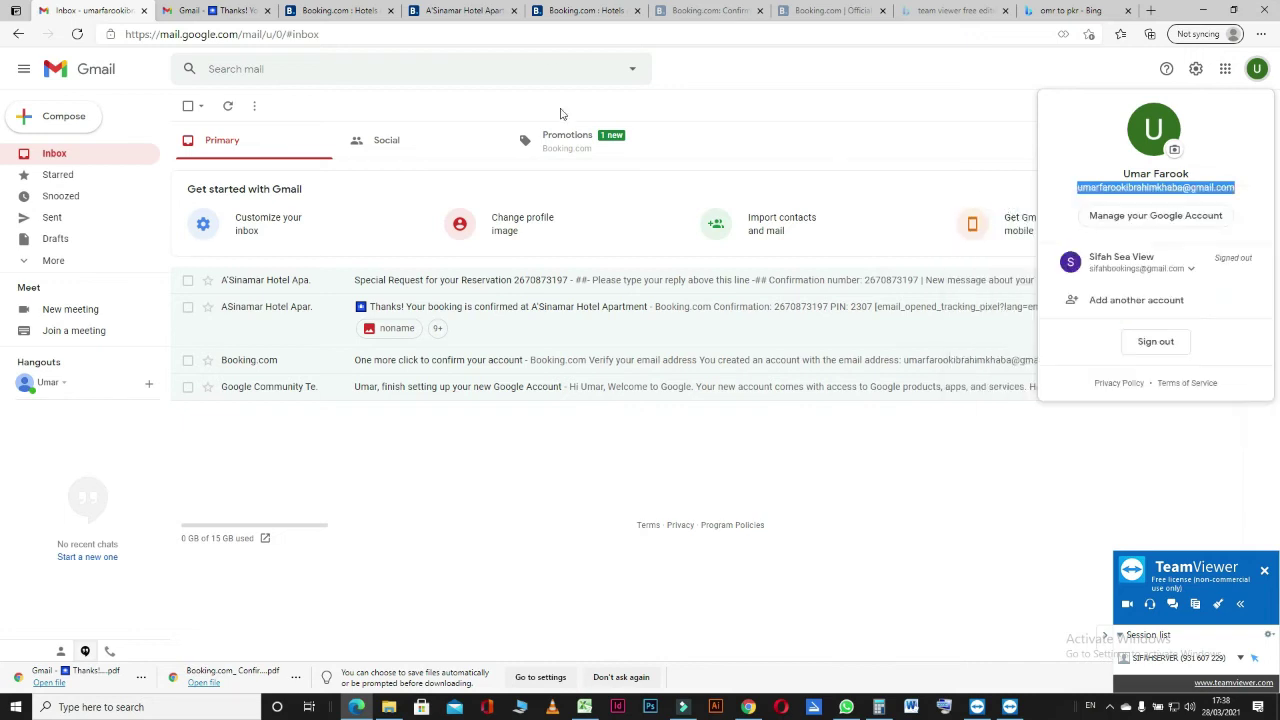
Paste the copied Gmail address into the Email field and save the traveler's details.
left_click(750, 704)
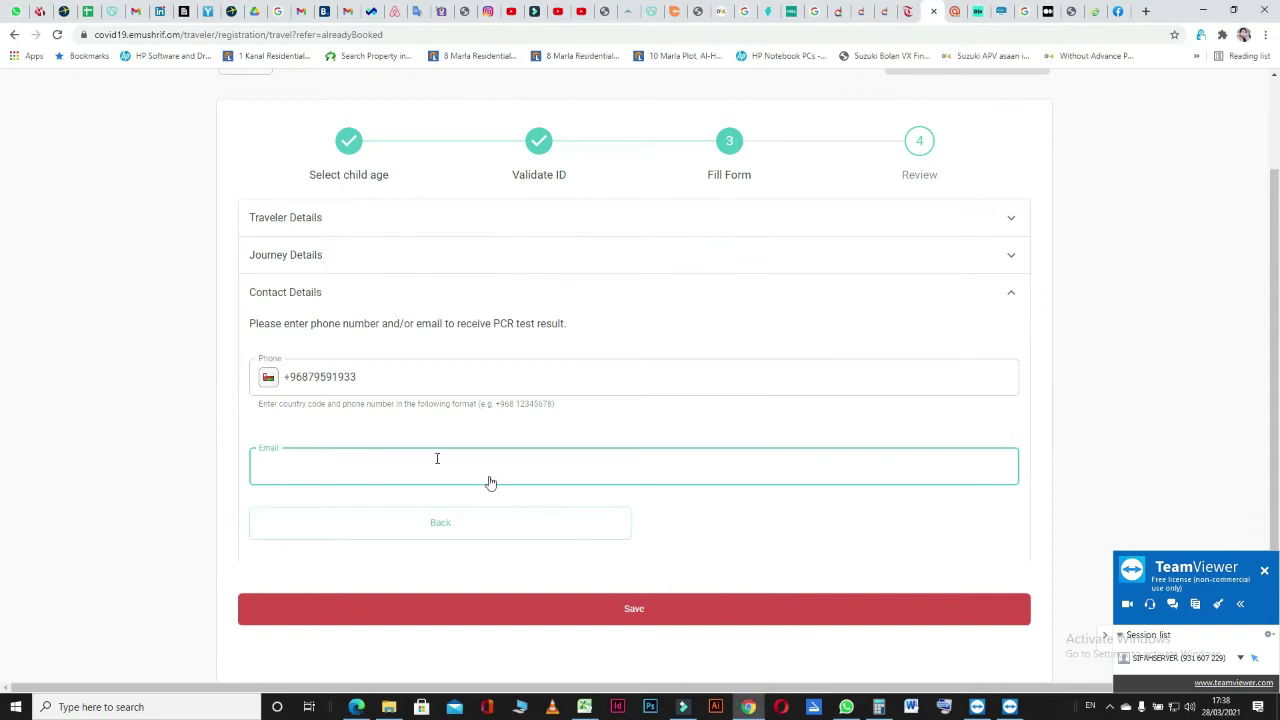
right_click(287, 468)
left_click(319, 573)
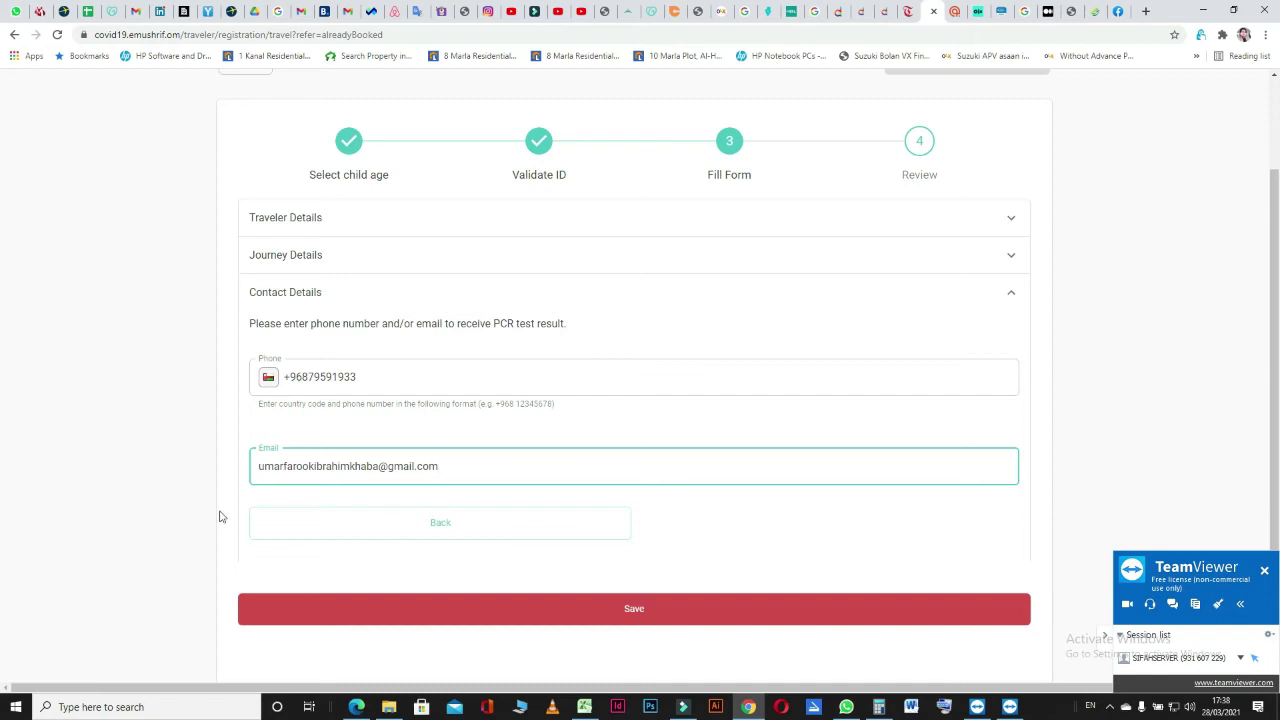
left_click(685, 612)
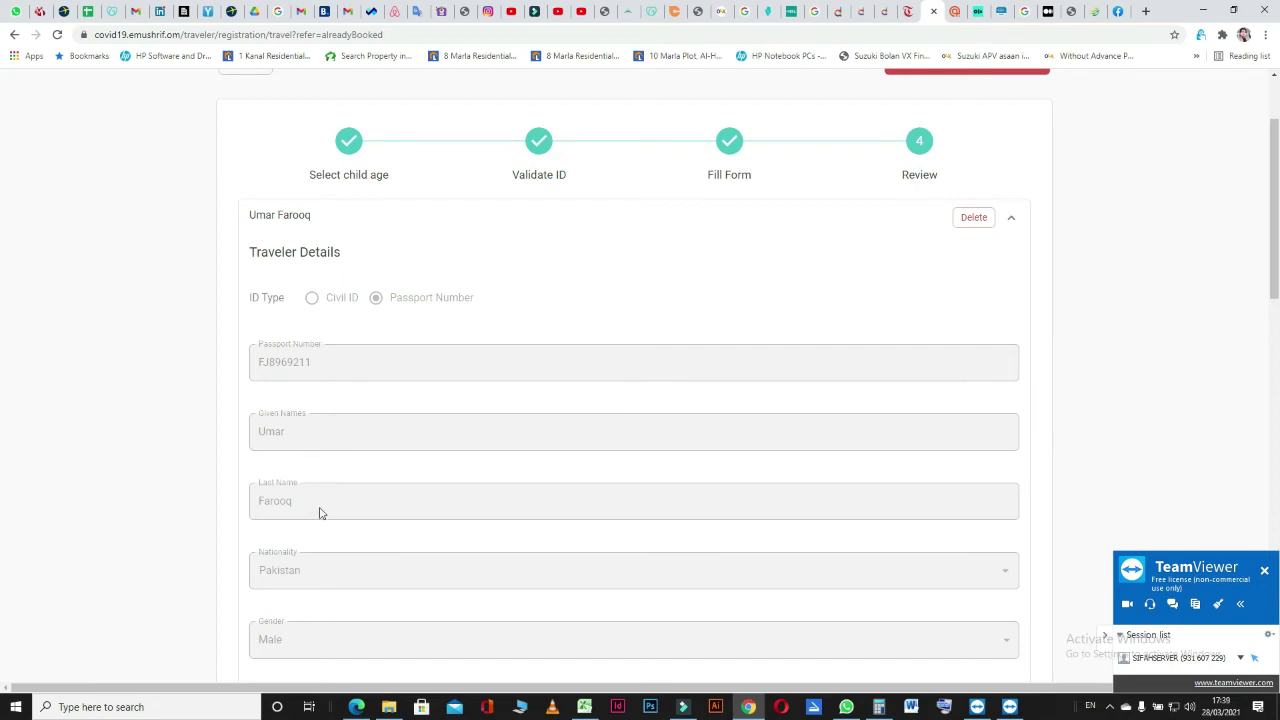
Scroll down the Review page past the journey details (Muscat International Airport, flight PK291) to the declarations and captcha.
scroll(316, 512, "down", 1)
scroll(316, 512, "down", 2)
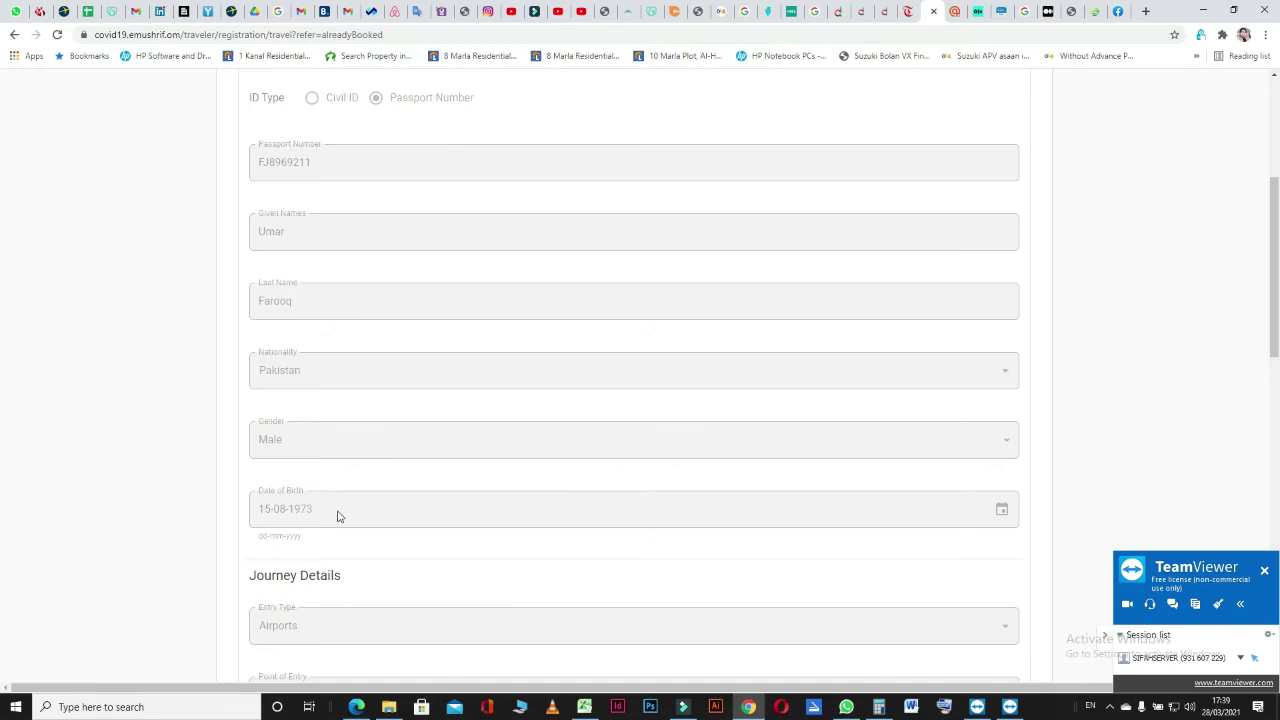
scroll(211, 506, "down", 2)
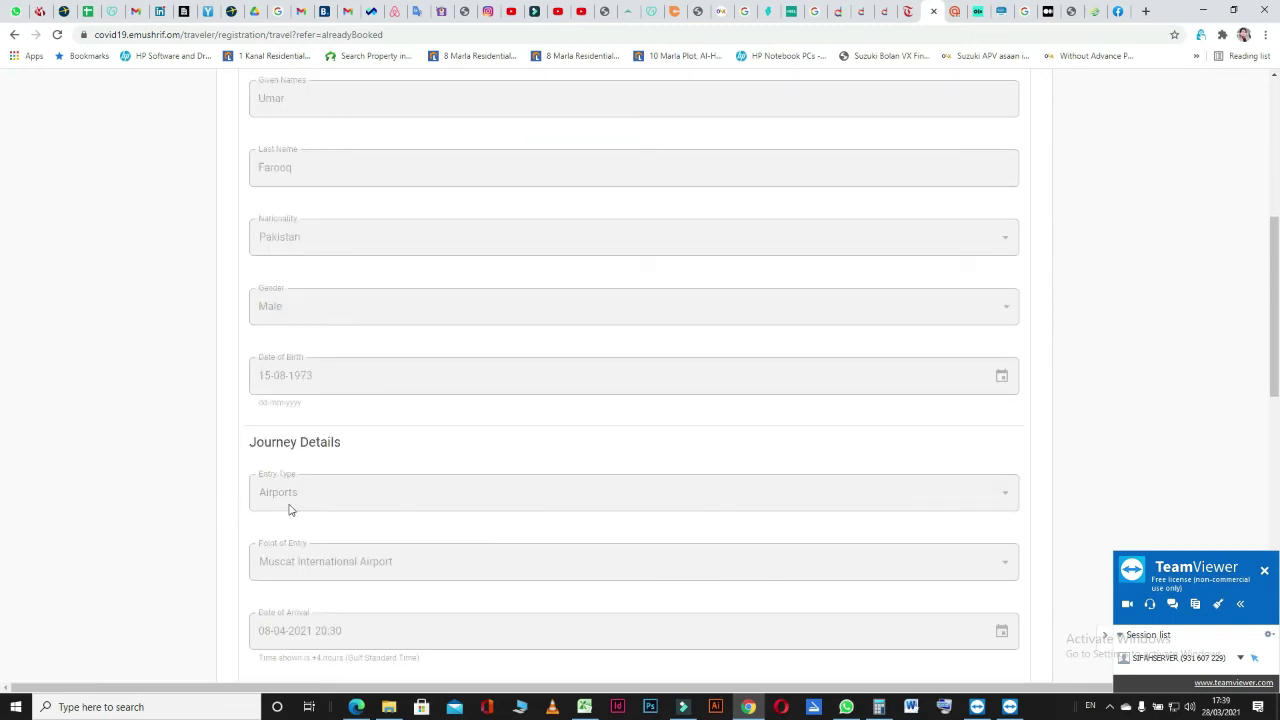
scroll(184, 510, "down", 1)
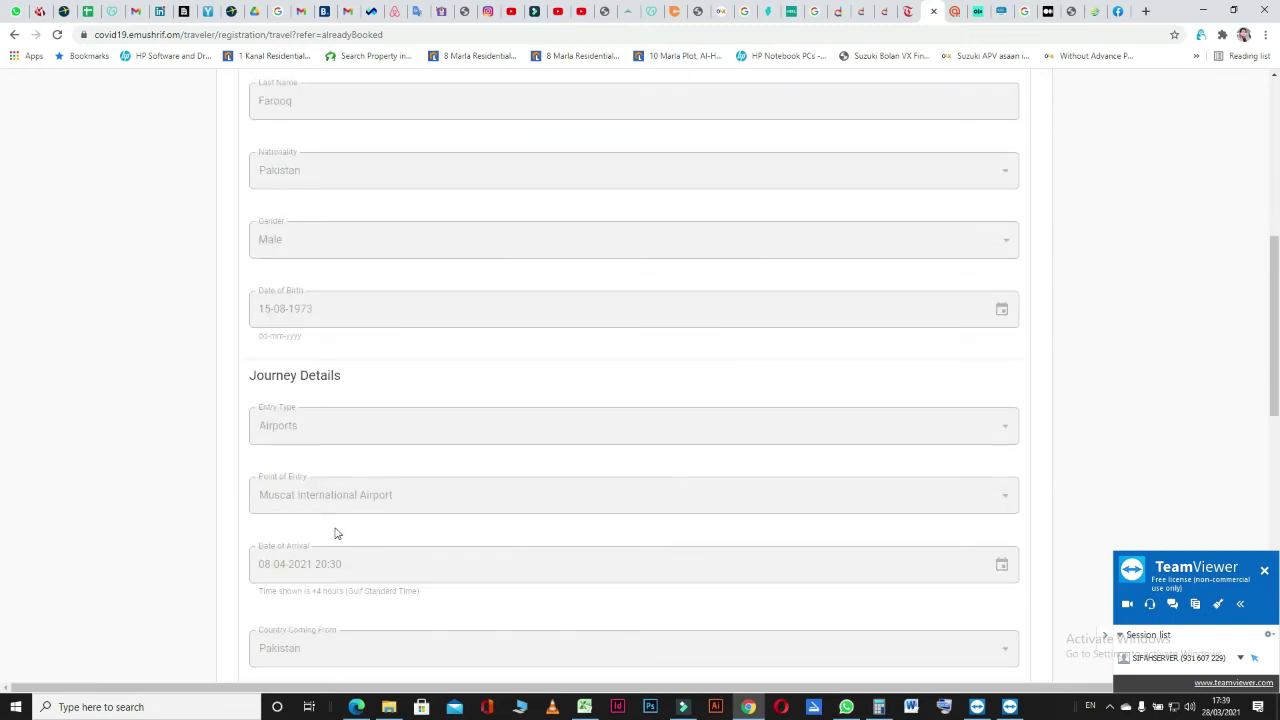
scroll(179, 563, "down", 2)
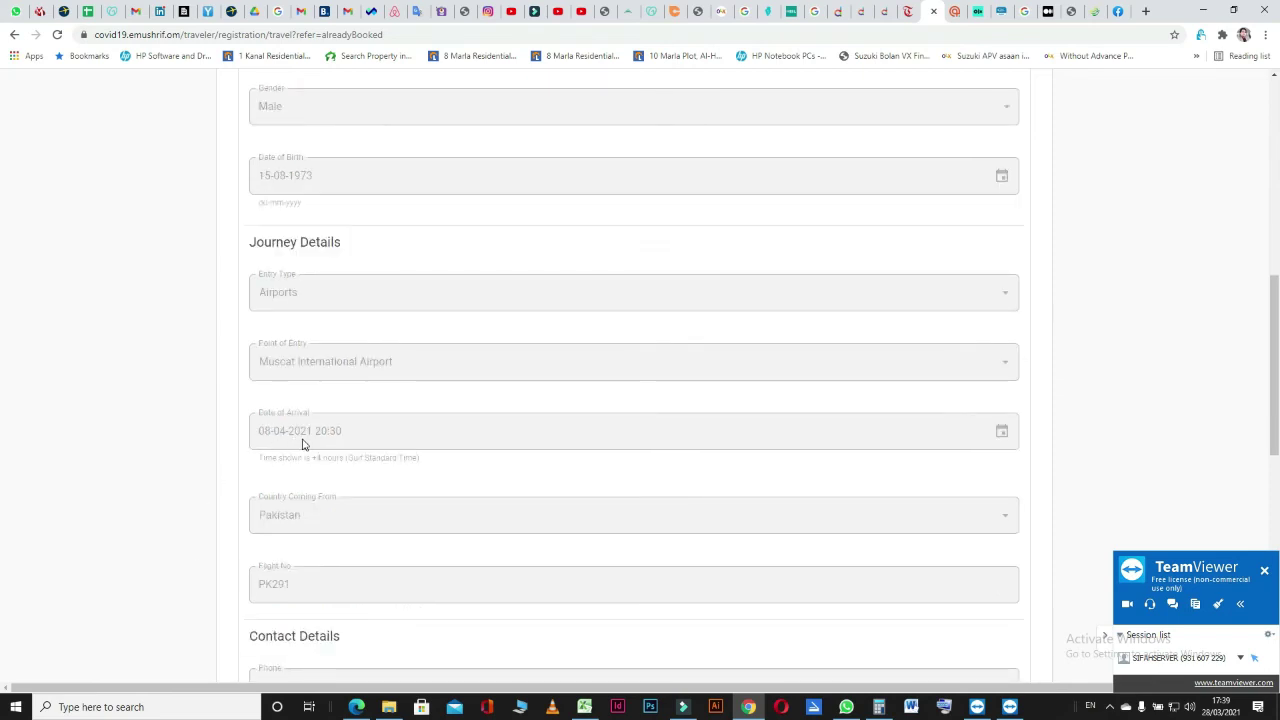
scroll(120, 508, "down", 2)
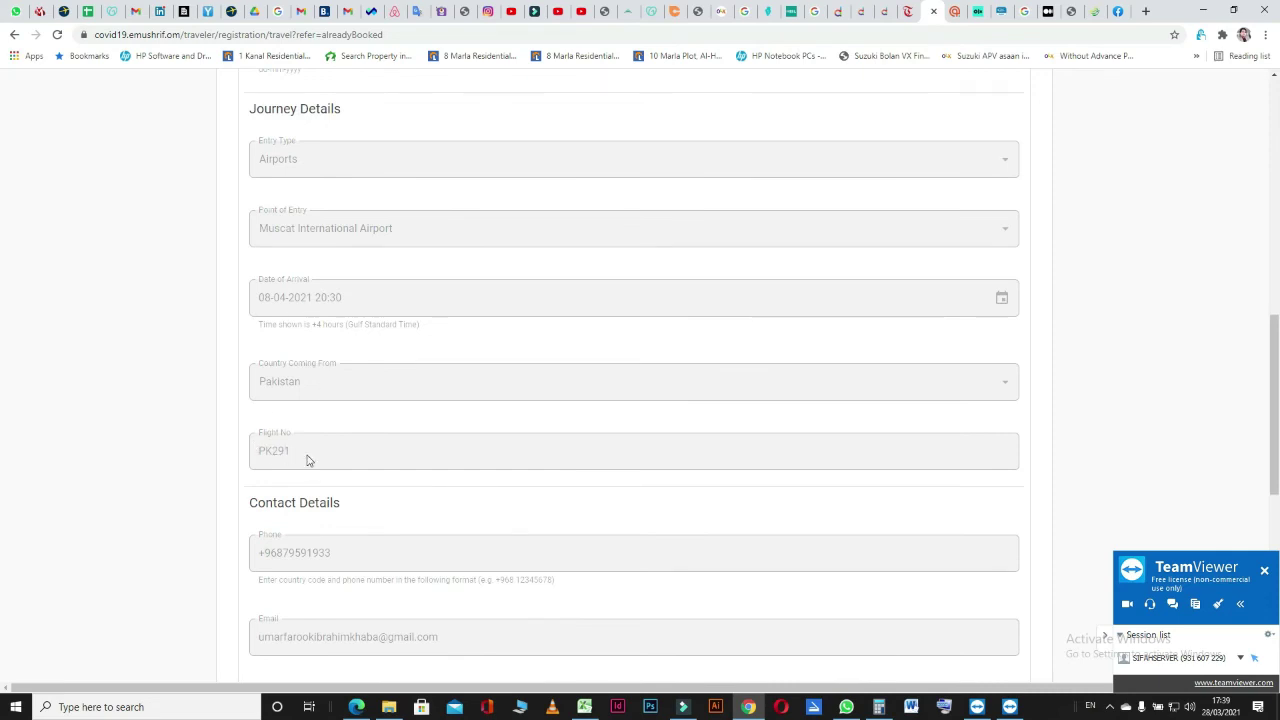
scroll(103, 481, "down", 2)
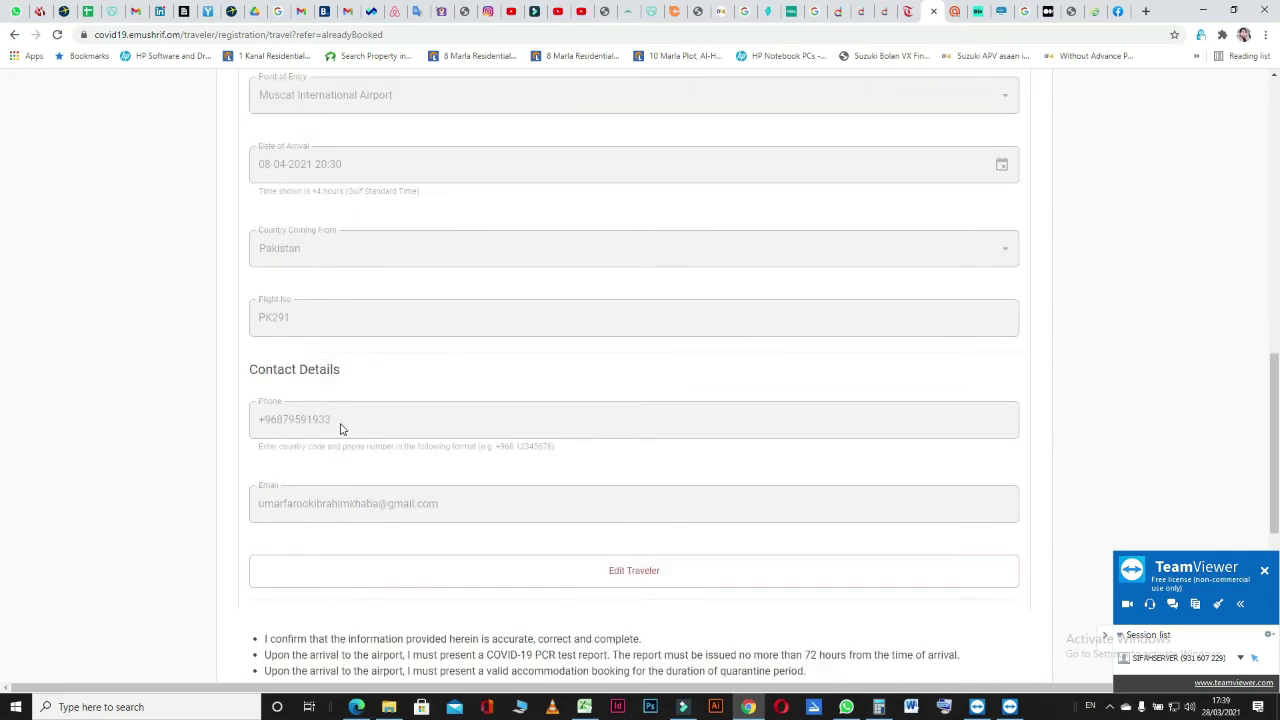
scroll(168, 453, "down", 2)
scroll(168, 453, "down", 1)
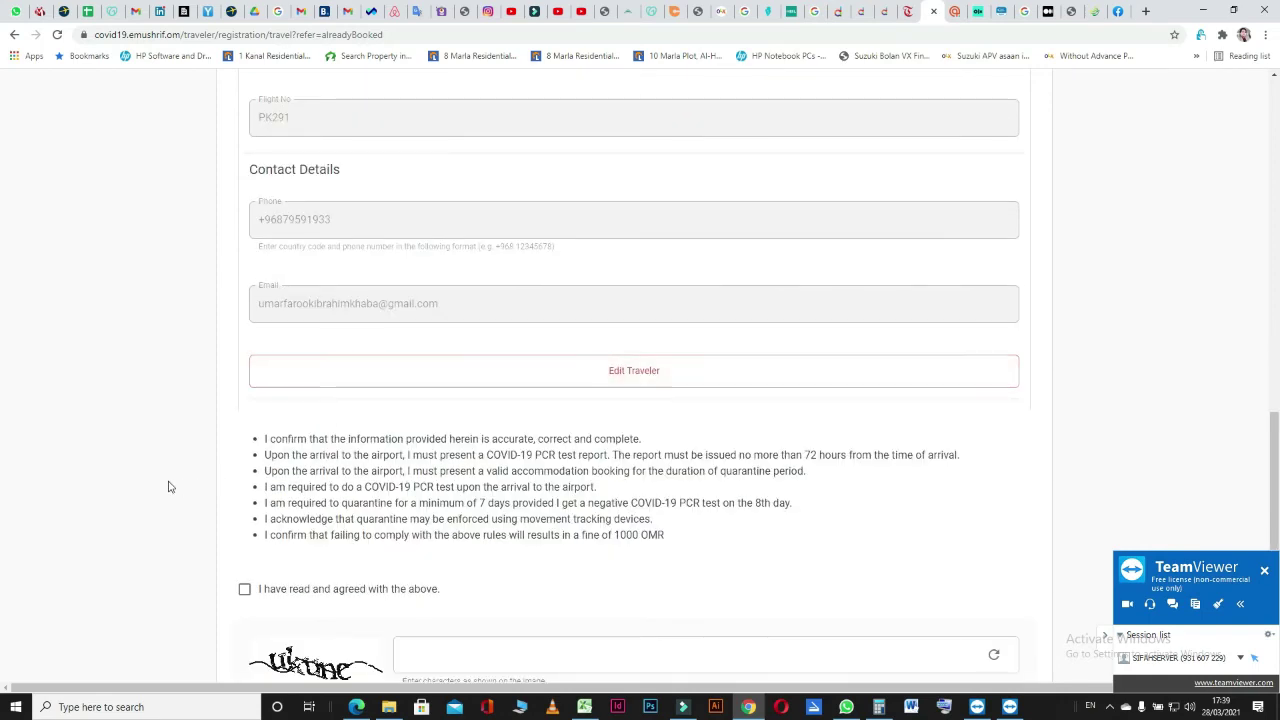
scroll(157, 487, "down", 2)
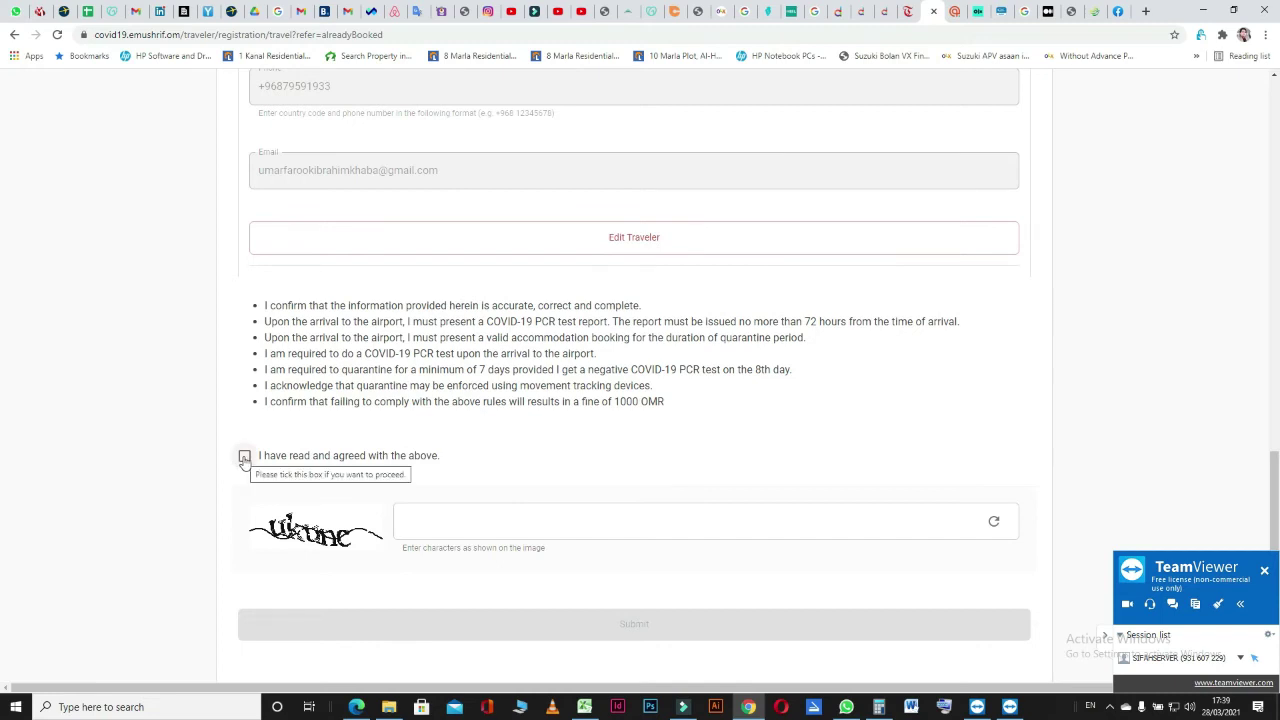
Tick 'I have read and agreed with the above' beneath the quarantine and PCR rules.
left_click(244, 457)
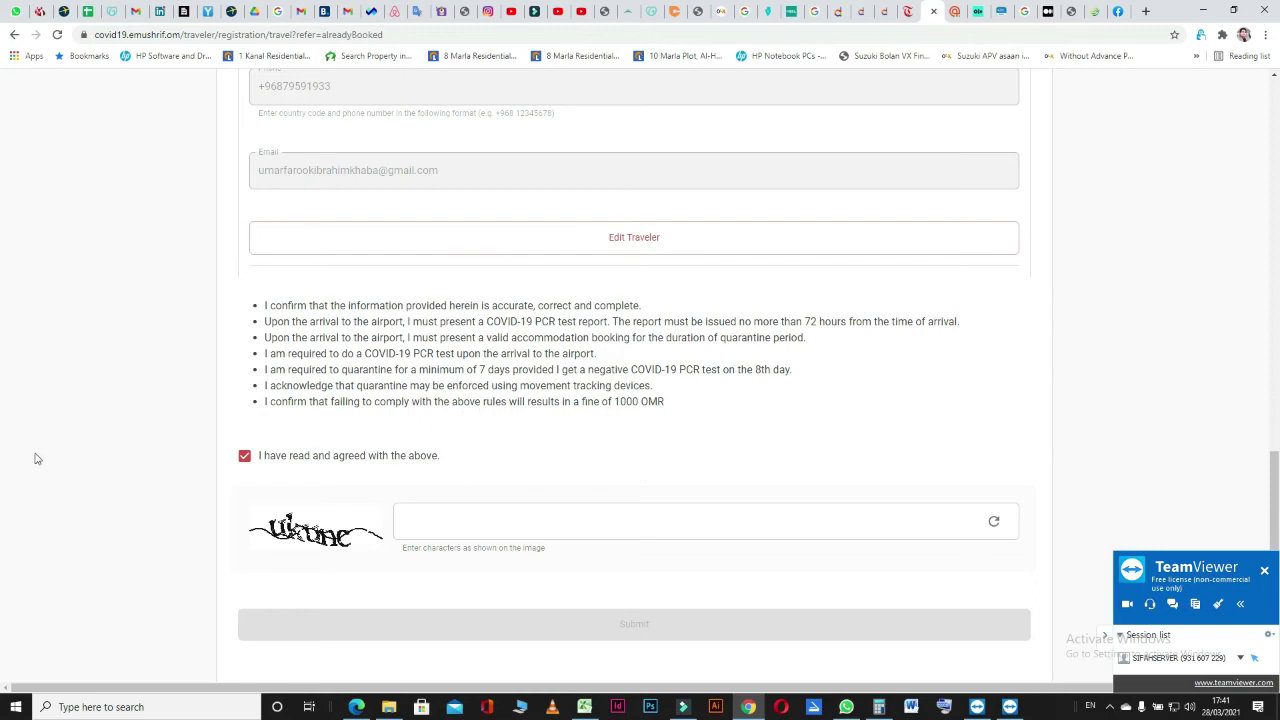
Enter a first attempt at the captcha characters in the verification field.
left_click(474, 518)
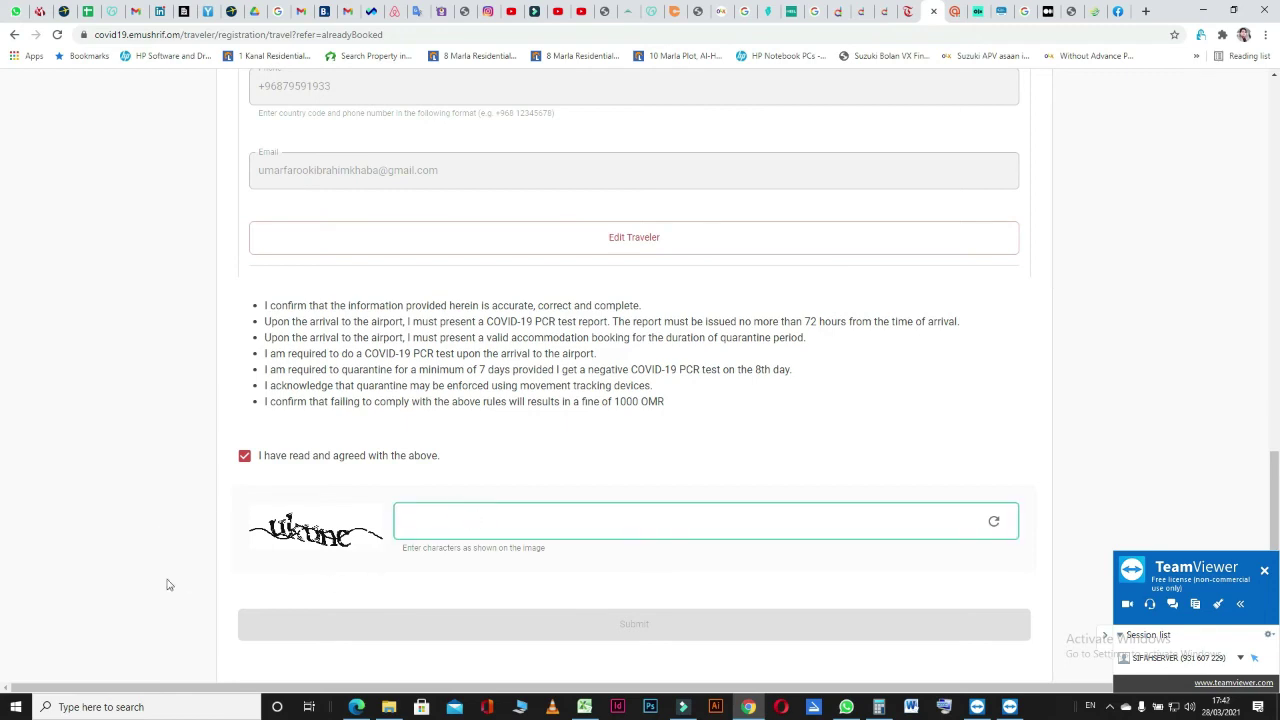
scroll(171, 582, "down", 1)
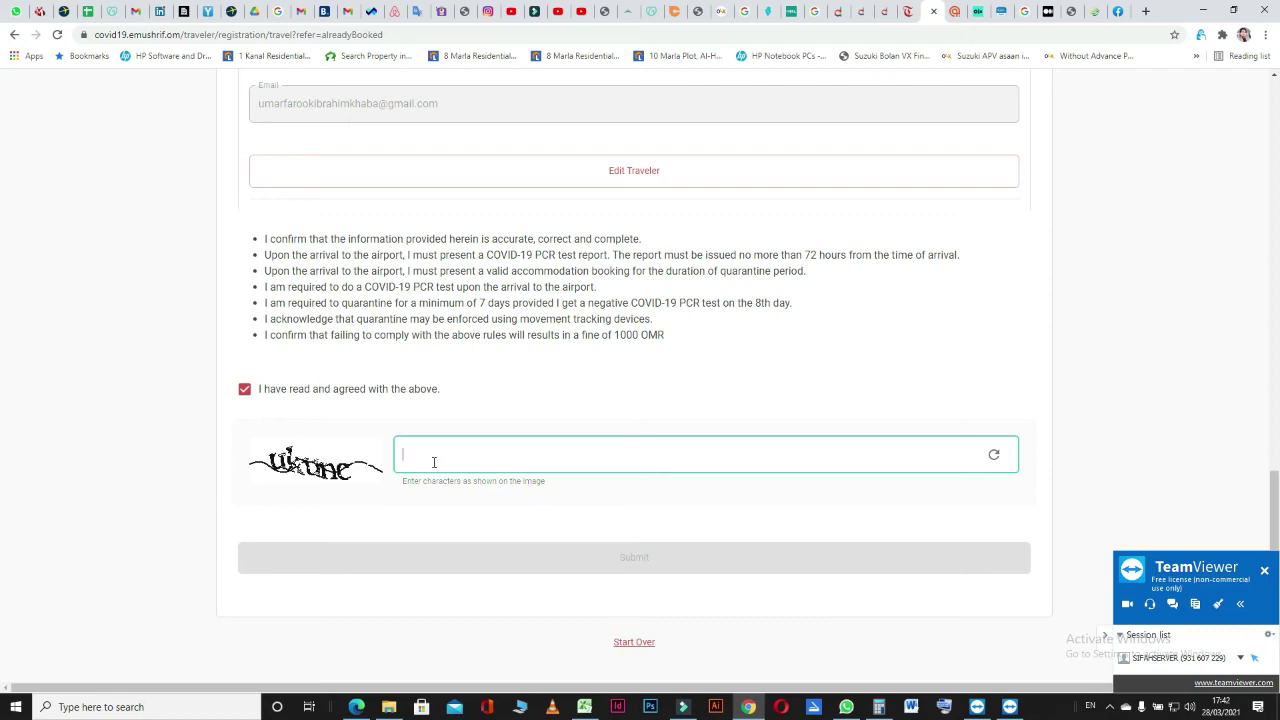
type("uk")
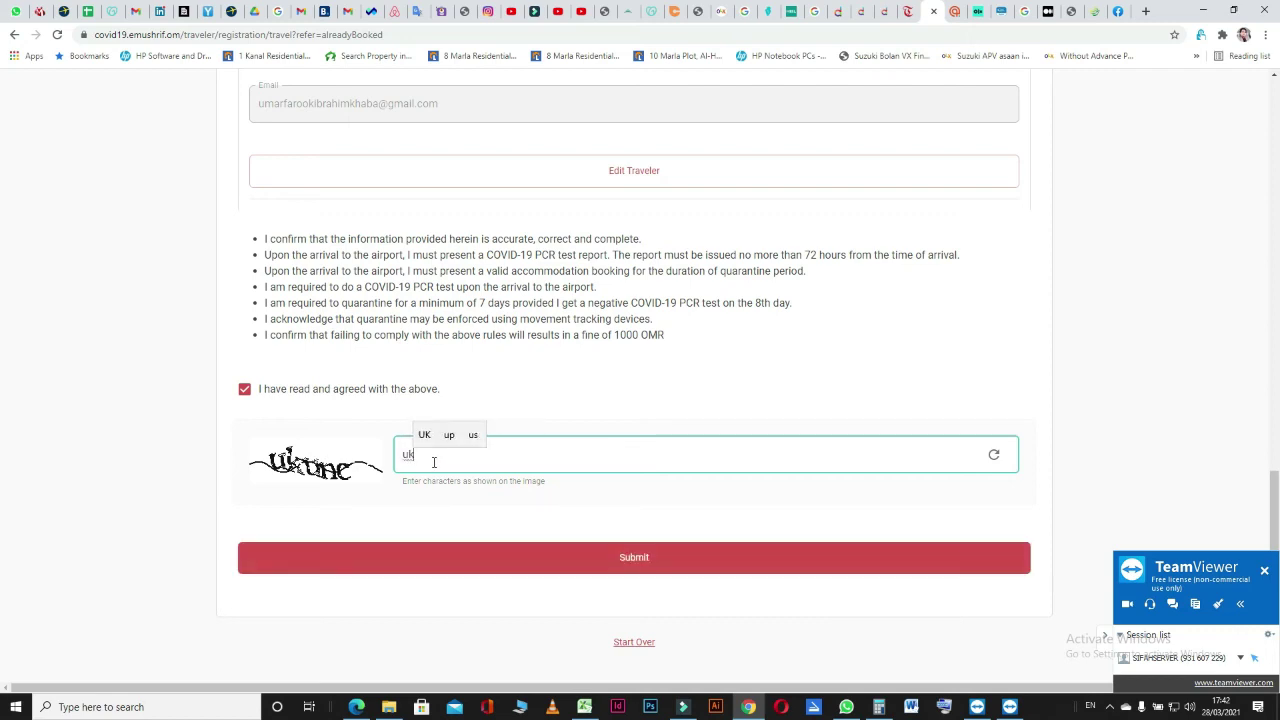
type("une")
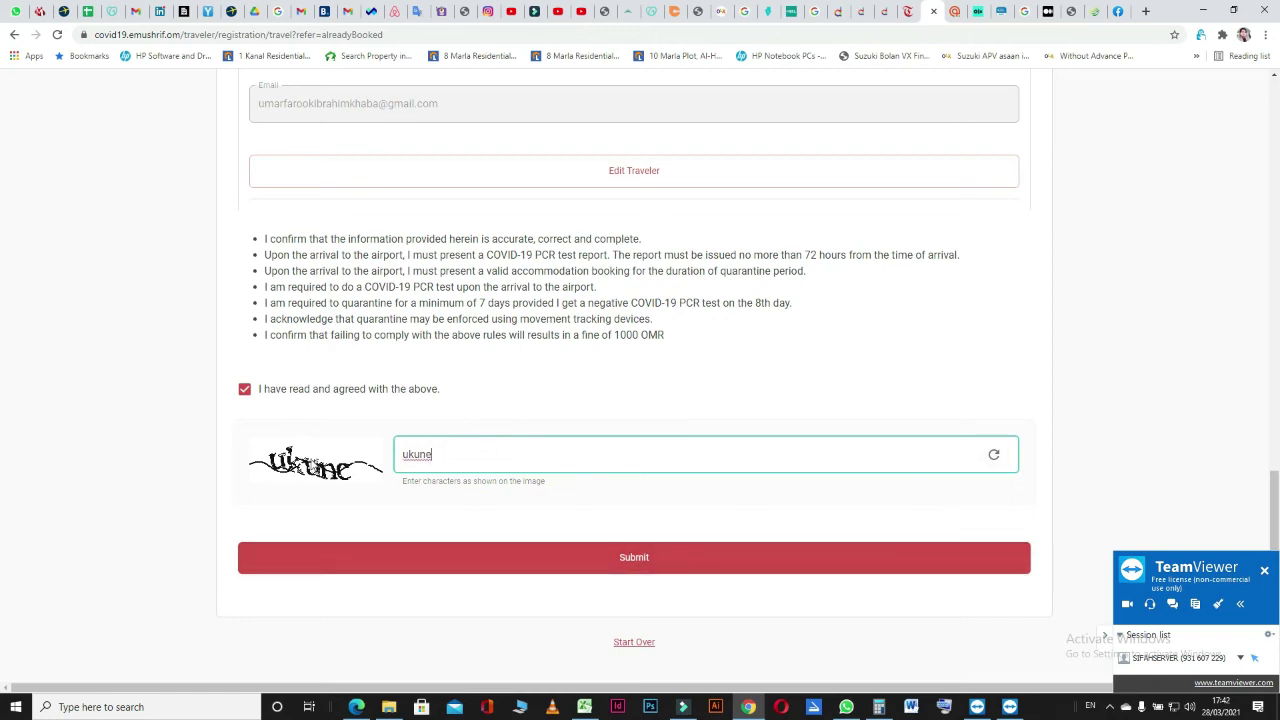
Refresh the captcha until readable and enter the newly shown characters.
left_click(994, 457)
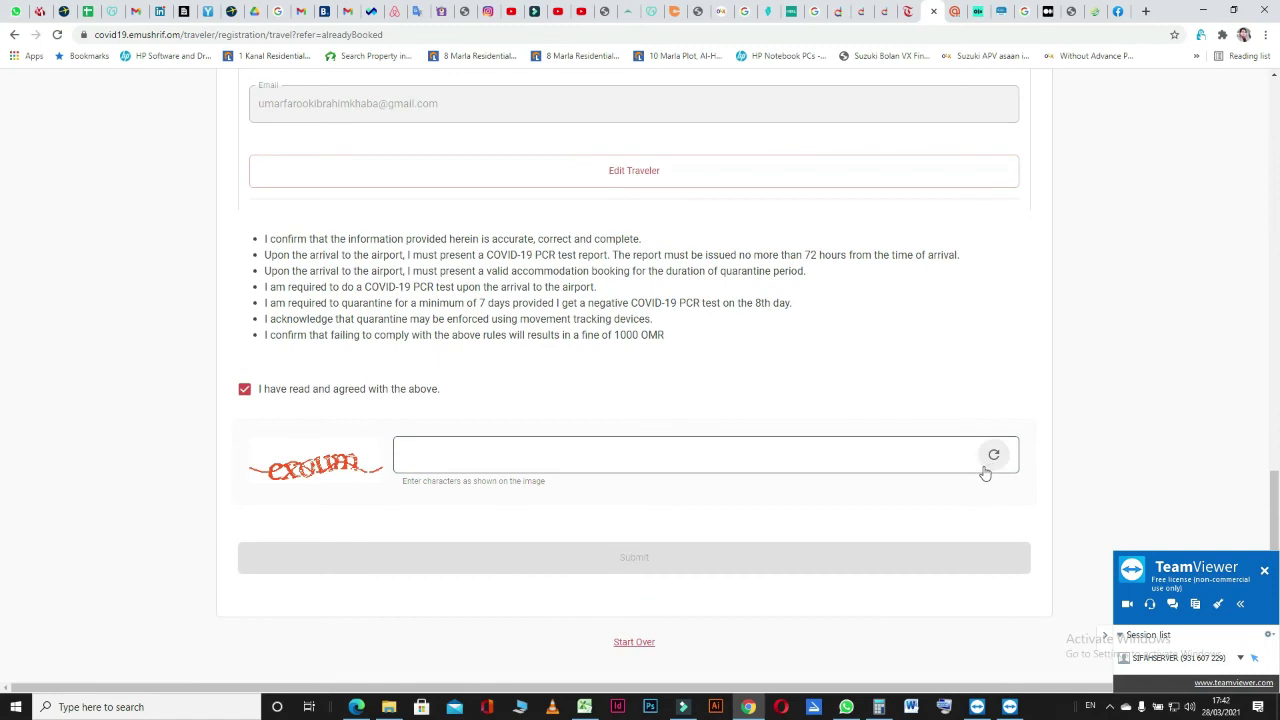
left_click(463, 462)
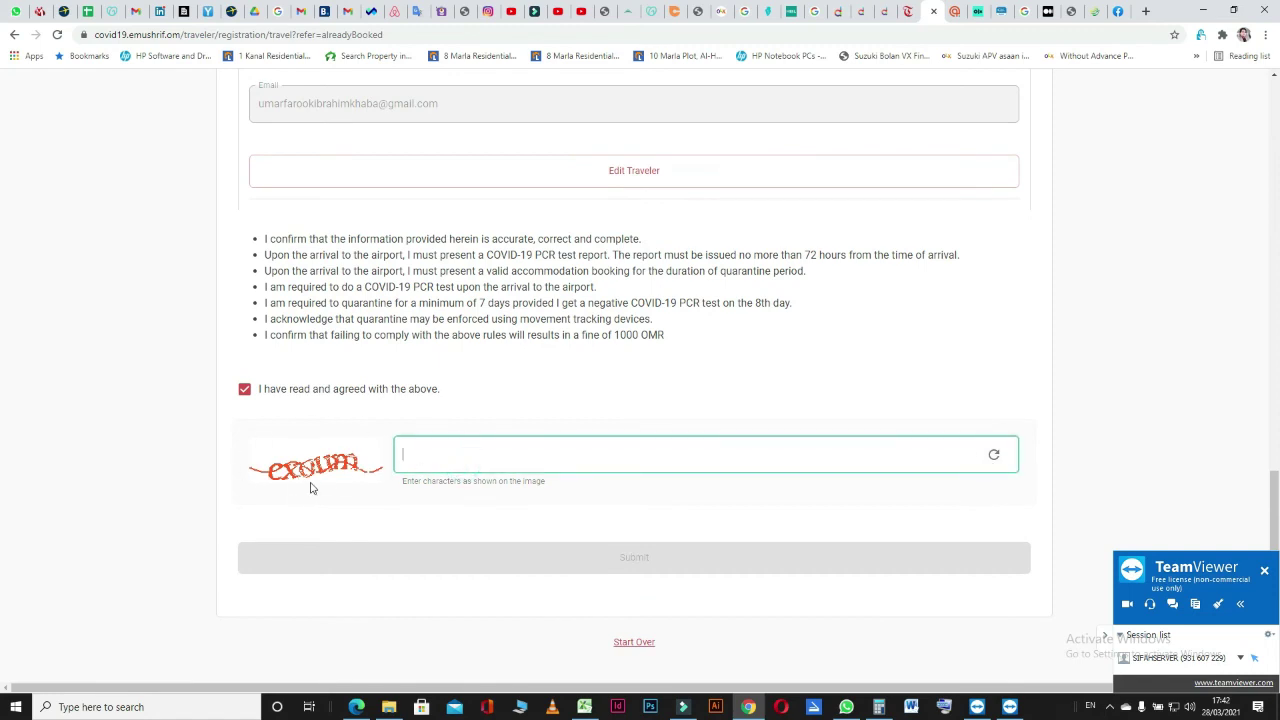
left_click(995, 457)
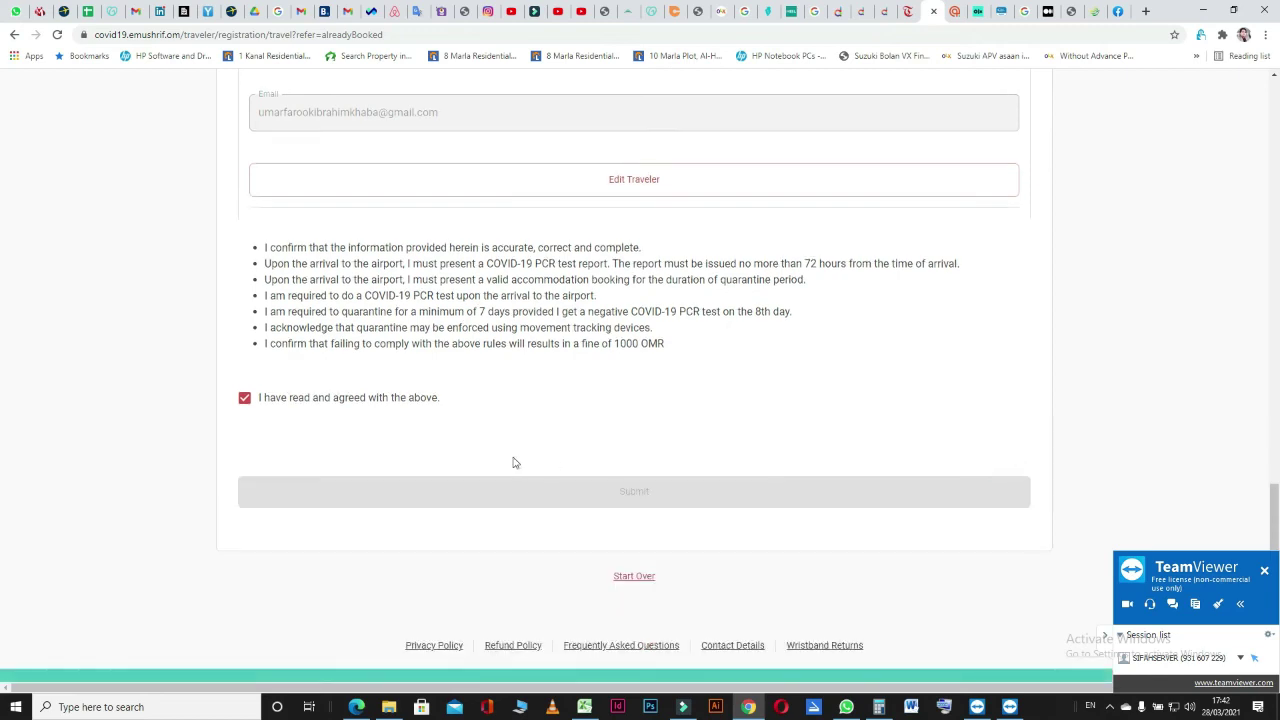
left_click(443, 463)
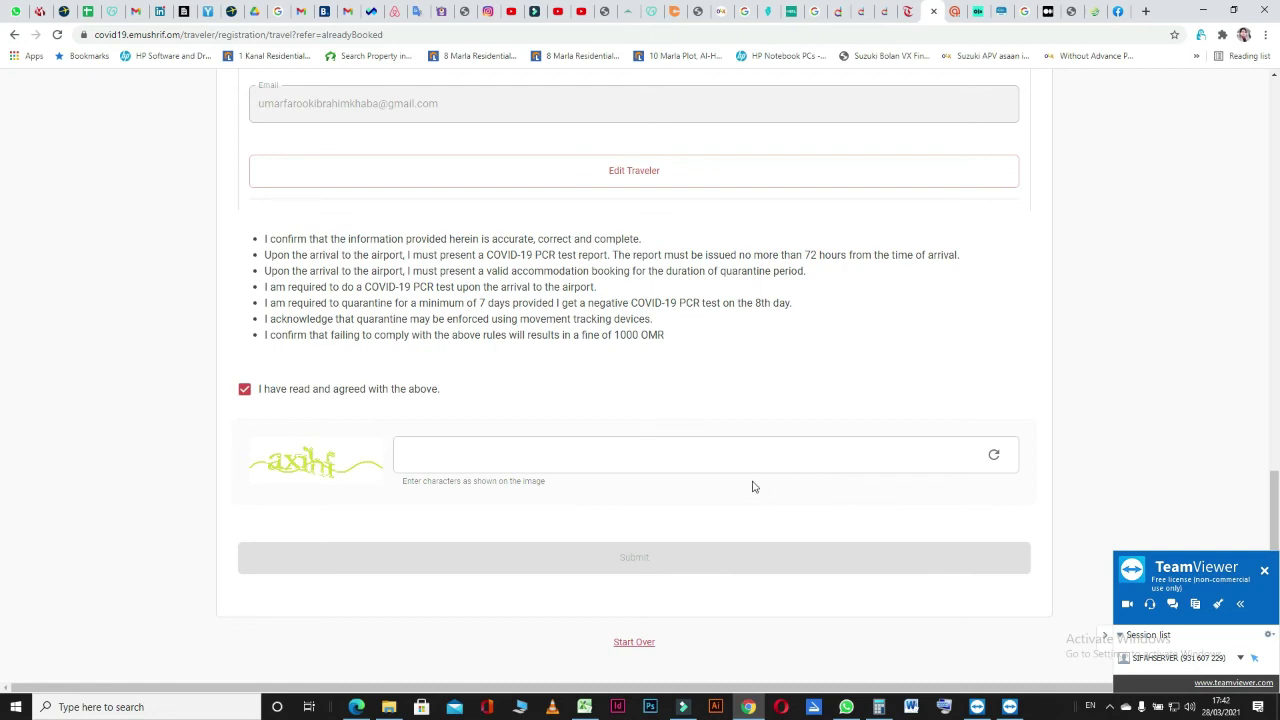
left_click(993, 455)
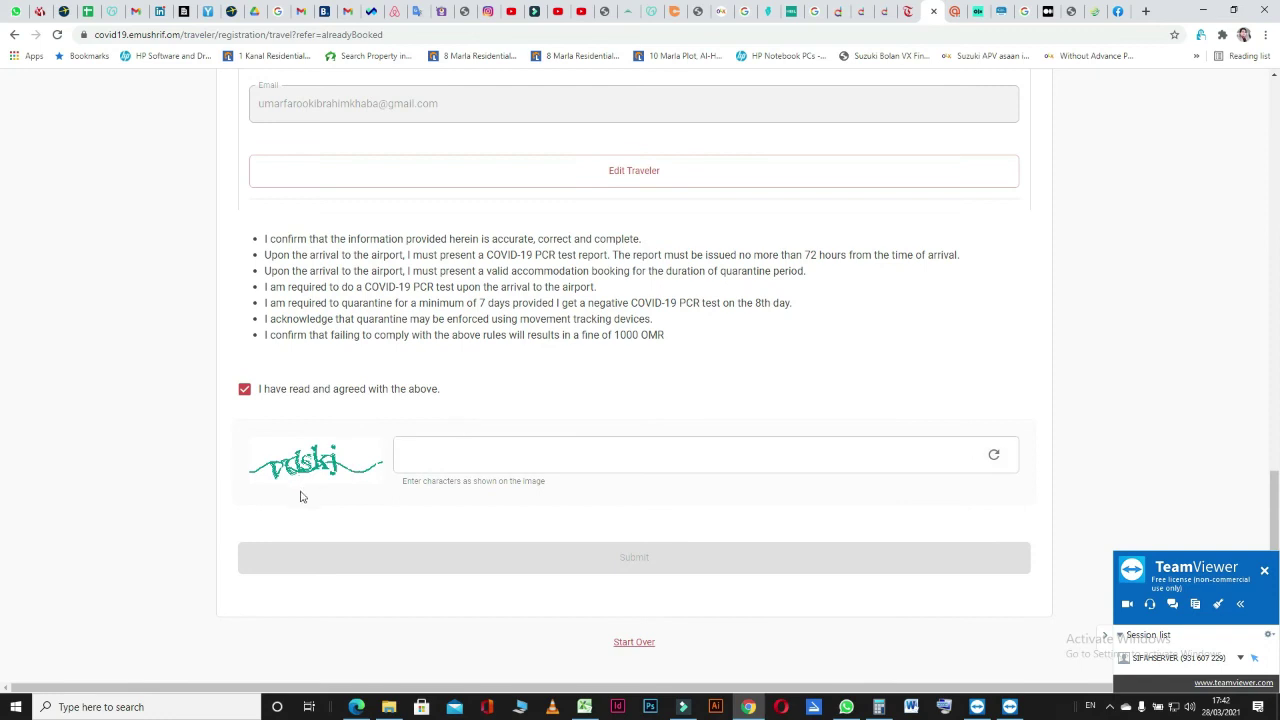
left_click(503, 456)
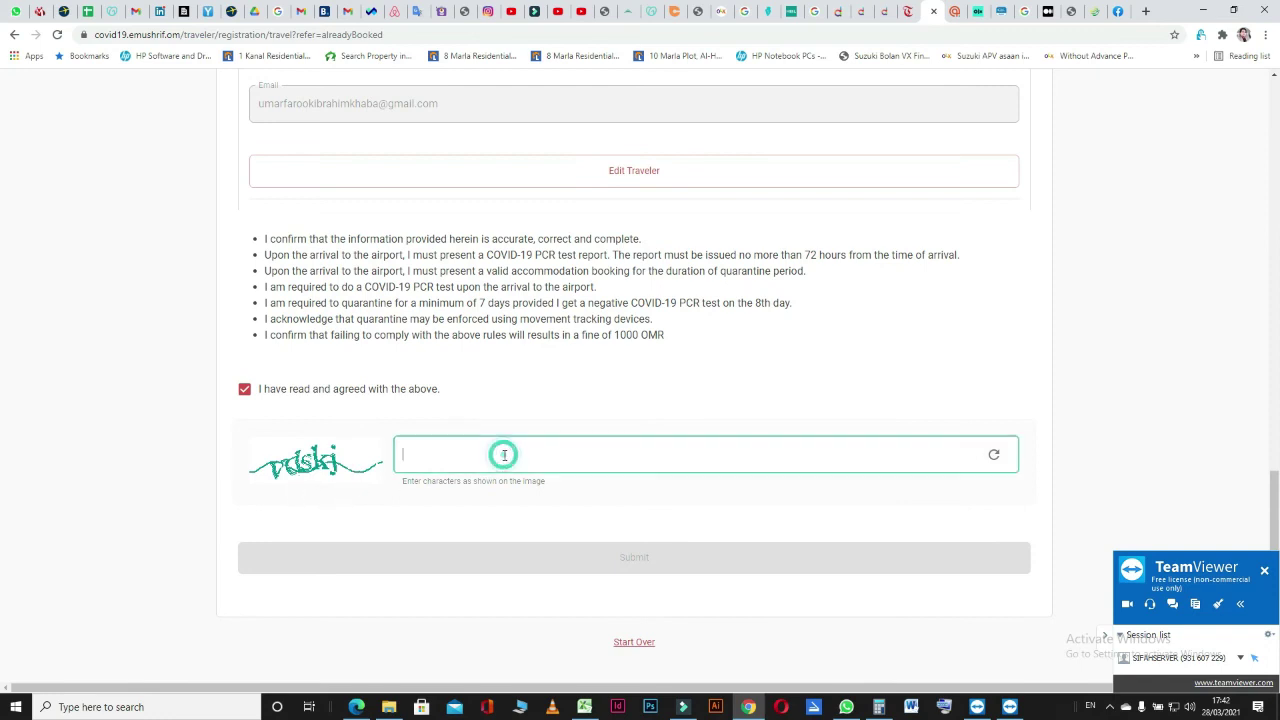
type("v")
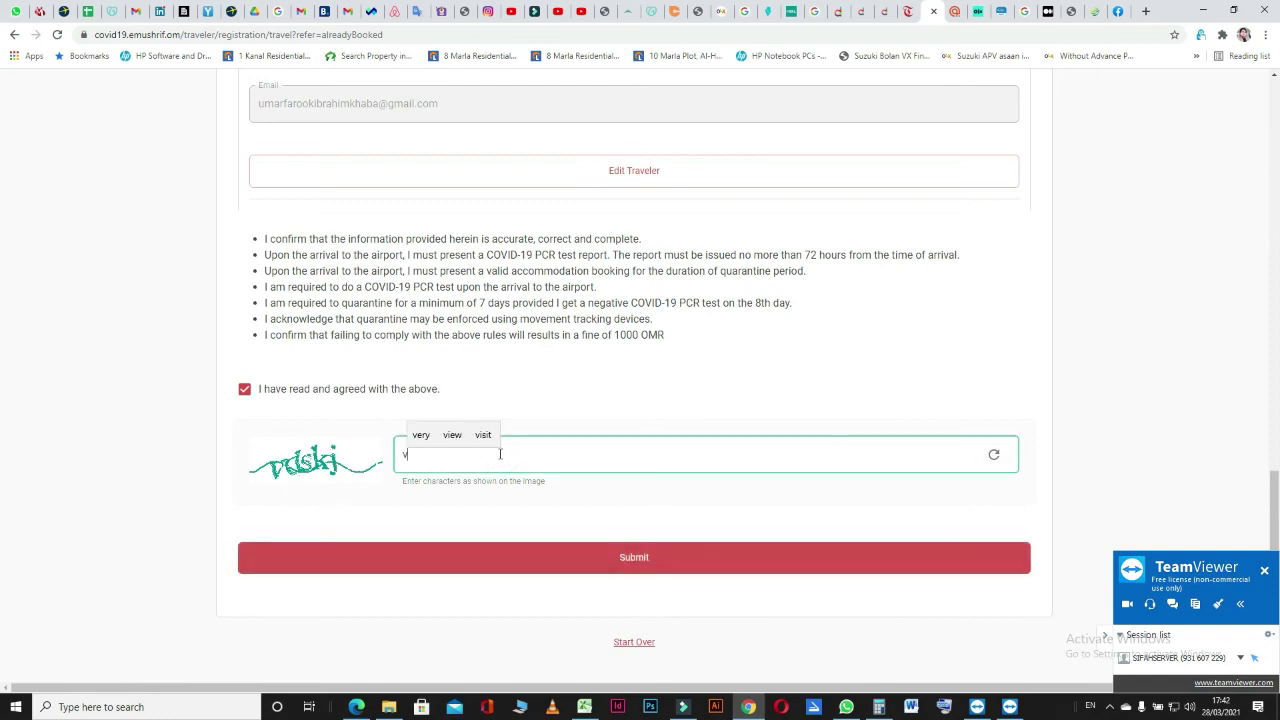
type("dskj")
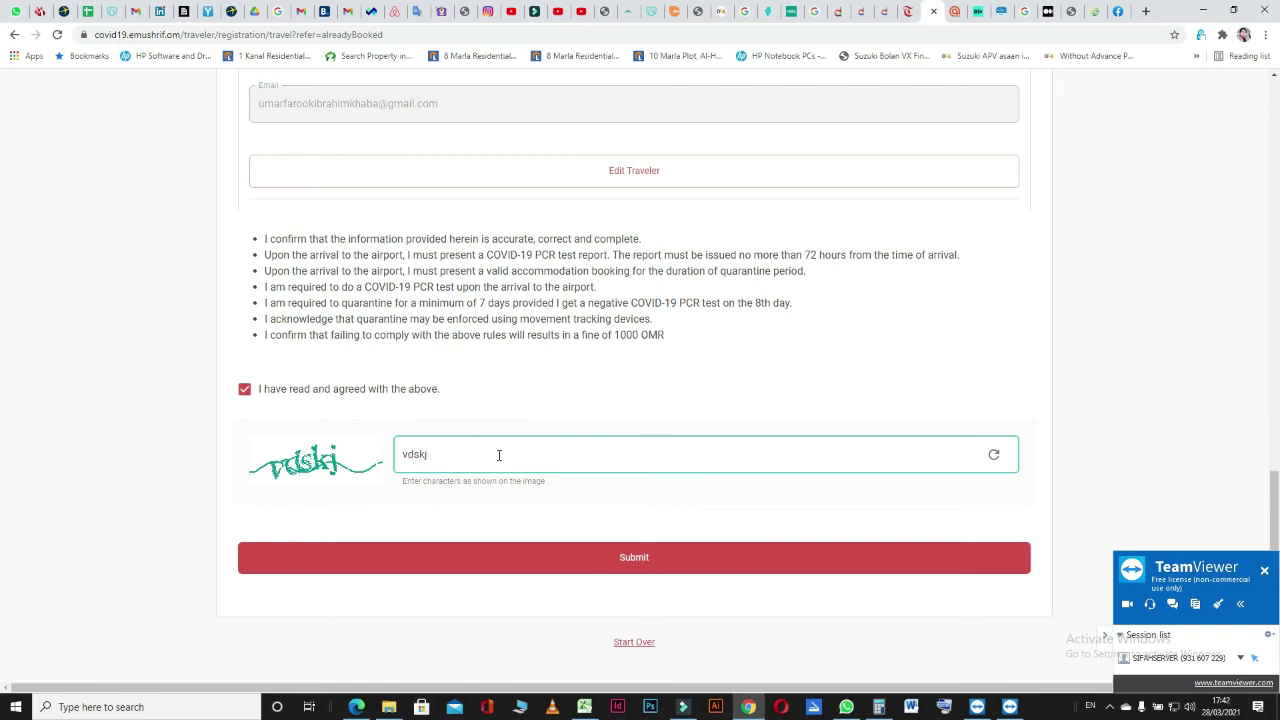
Submit the registration and go to 'Make PCR Payment', with Omani debit card payment selected.
left_click(548, 567)
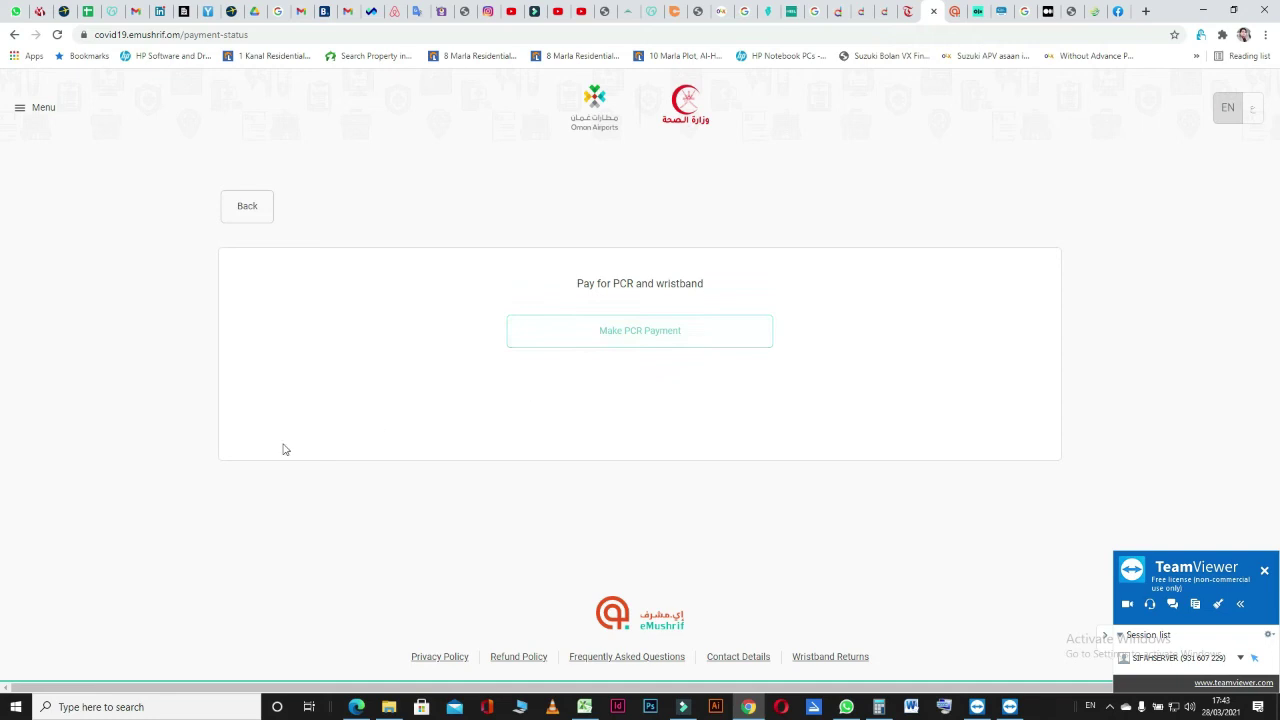
scroll(326, 398, "down", 1)
scroll(326, 398, "up", 1)
left_click(715, 336)
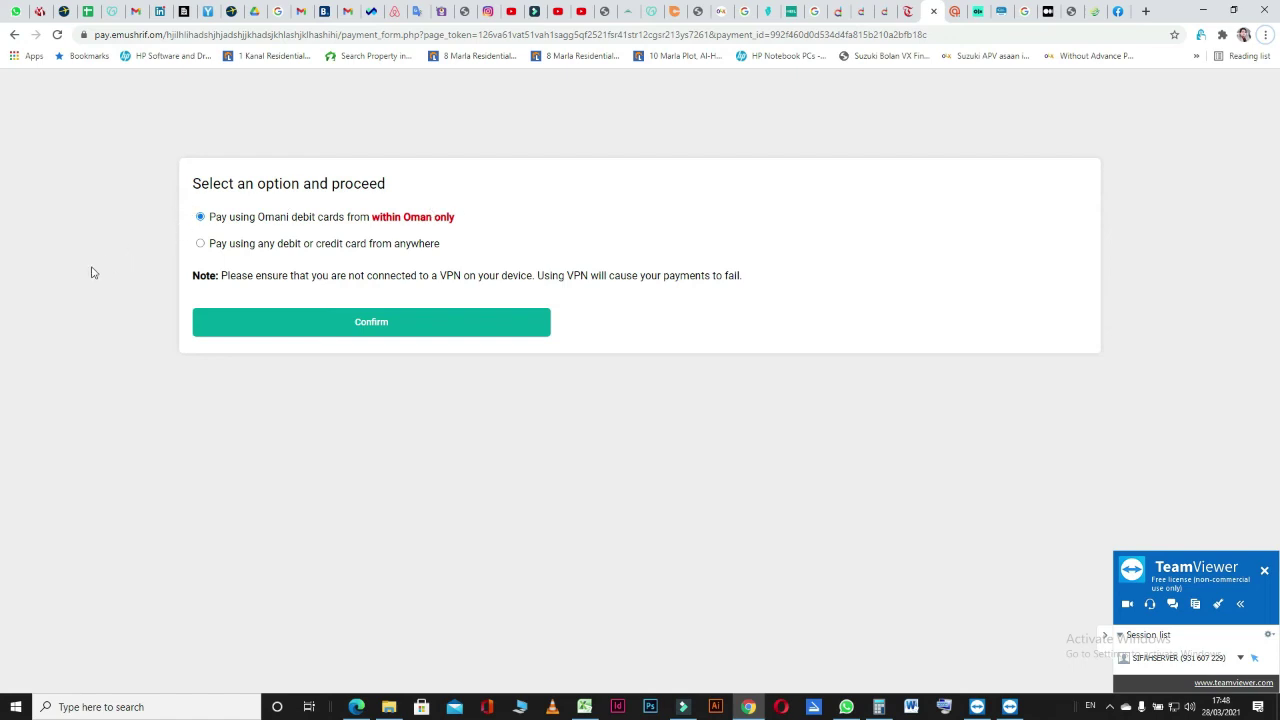
Confirm the Omani debit card option and pay the OMR 25 fee via Bank Muscat's card page.
left_click(321, 320)
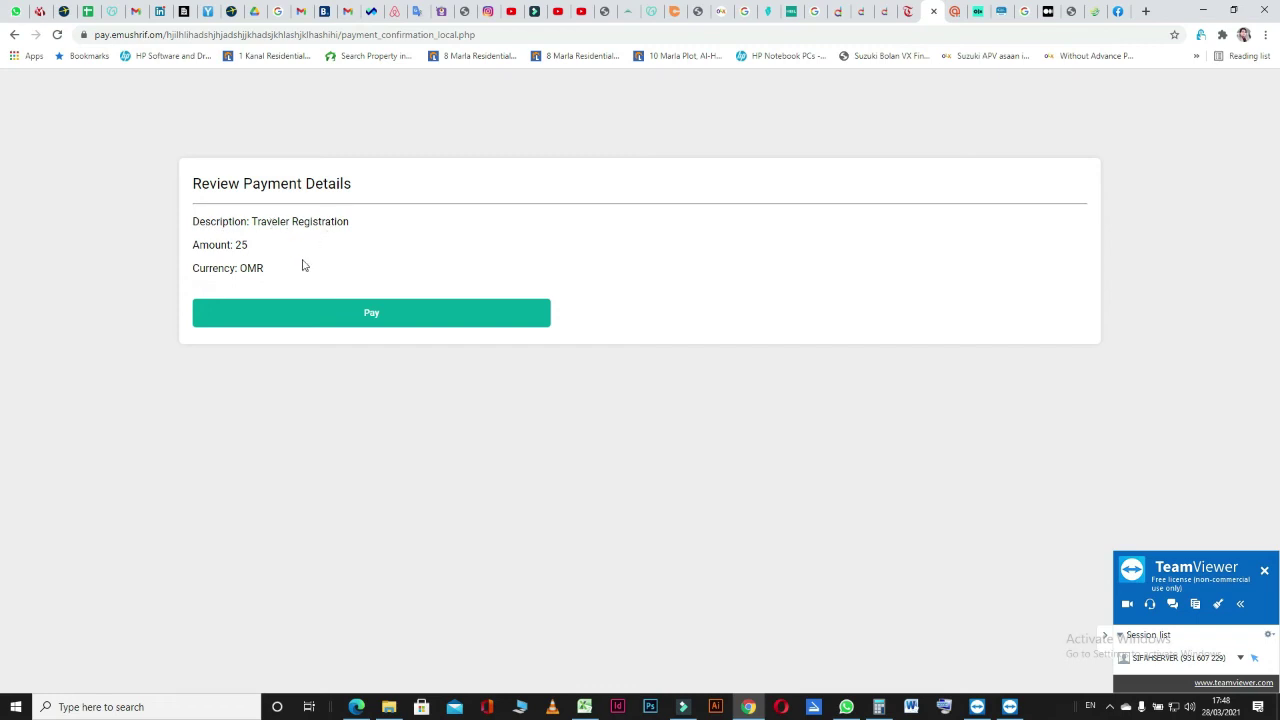
left_click(317, 311)
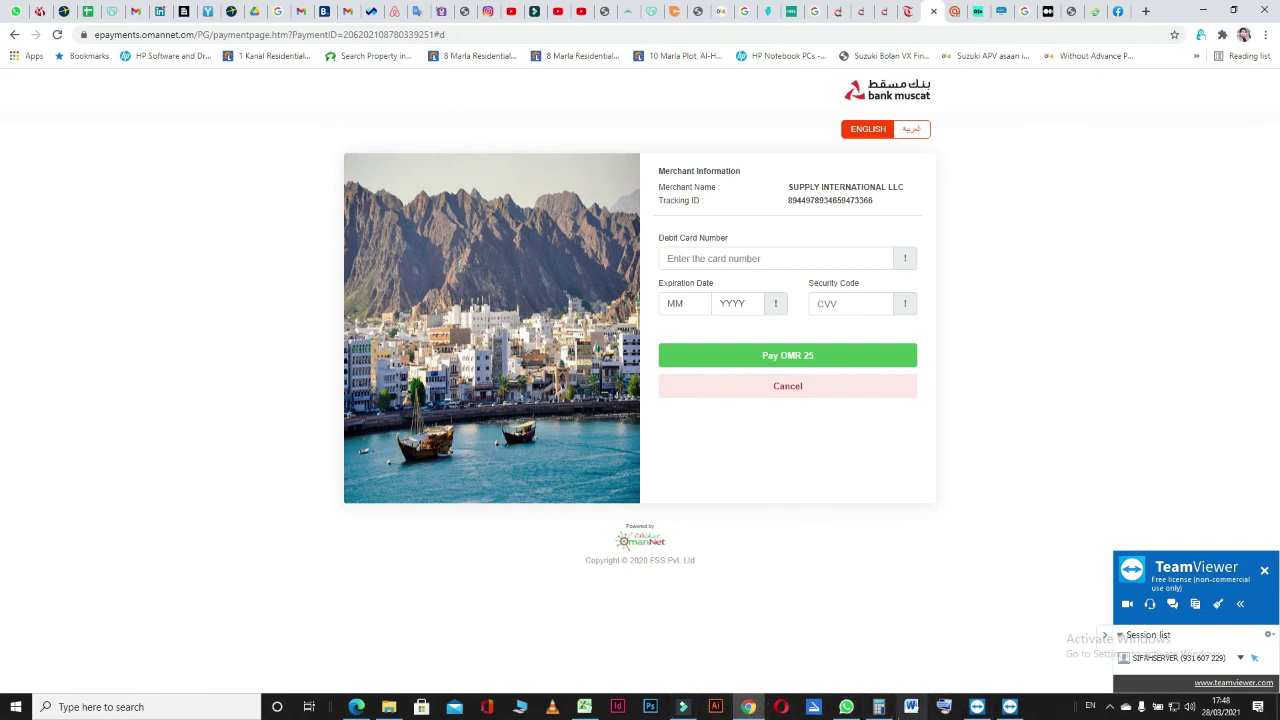
Set the debit card's expiry date to 08/2024.
mouse_move(848, 708)
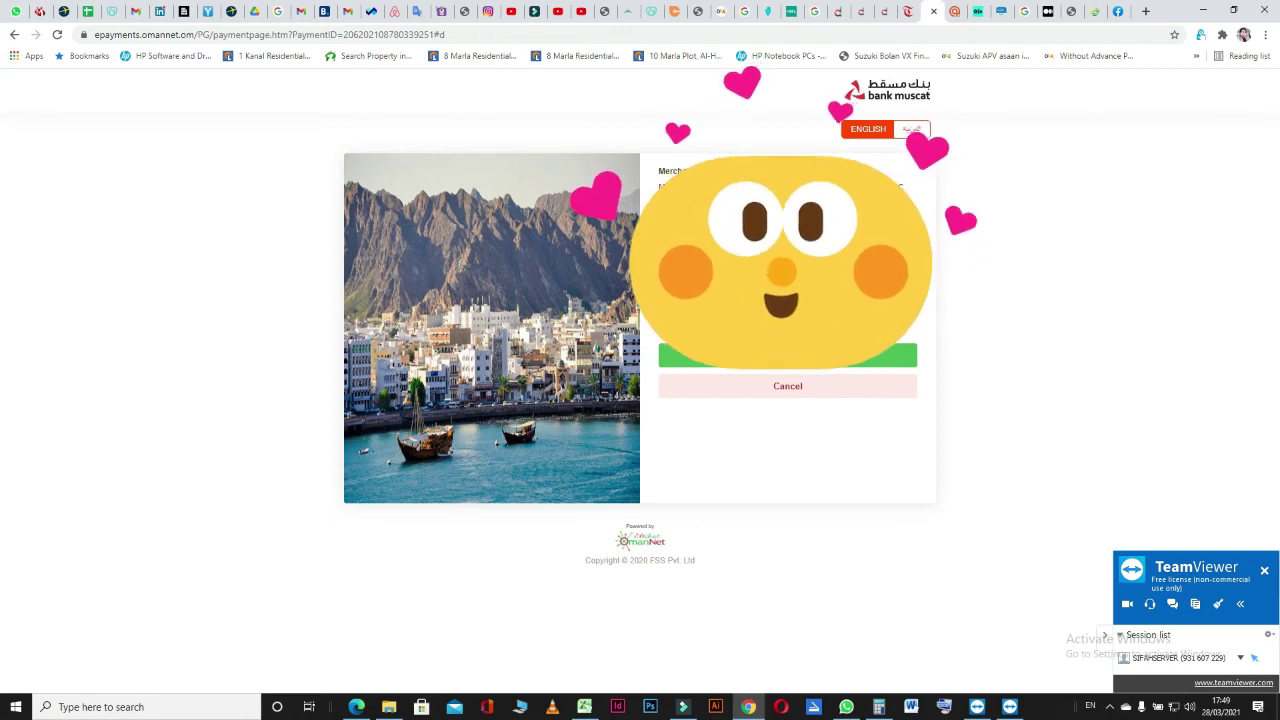
left_click(688, 327)
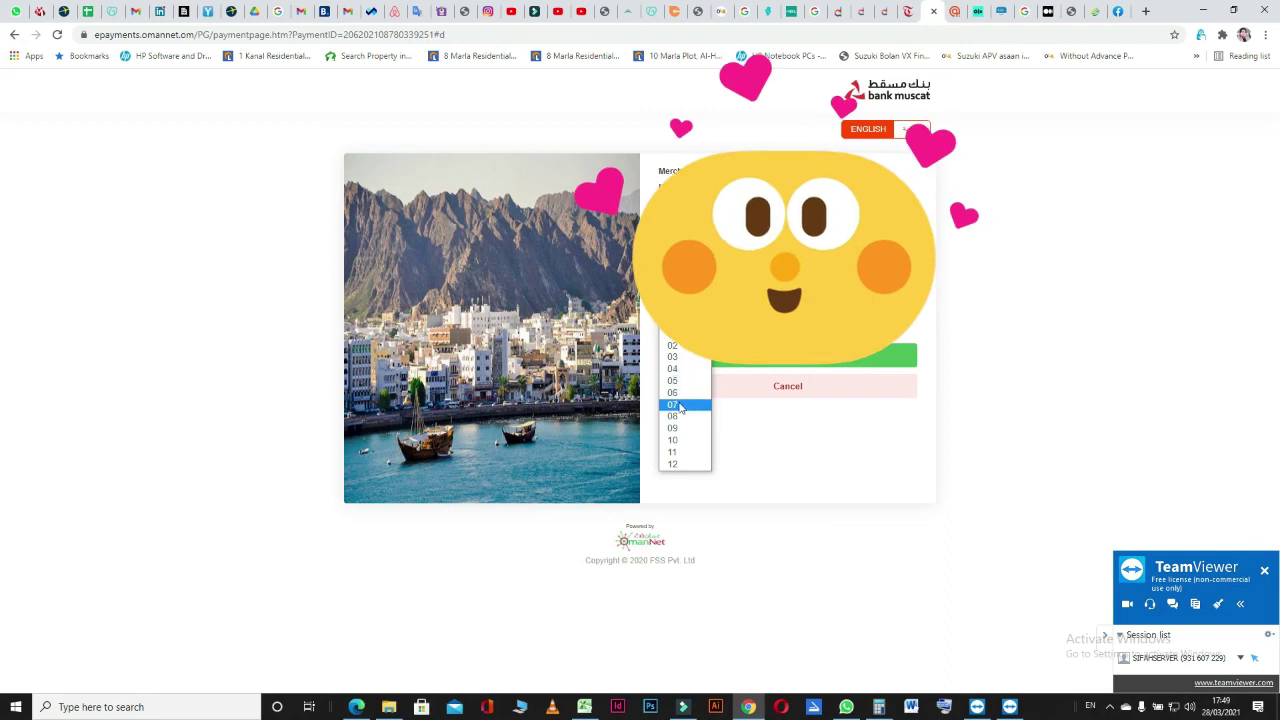
left_click(686, 413)
left_click(738, 306)
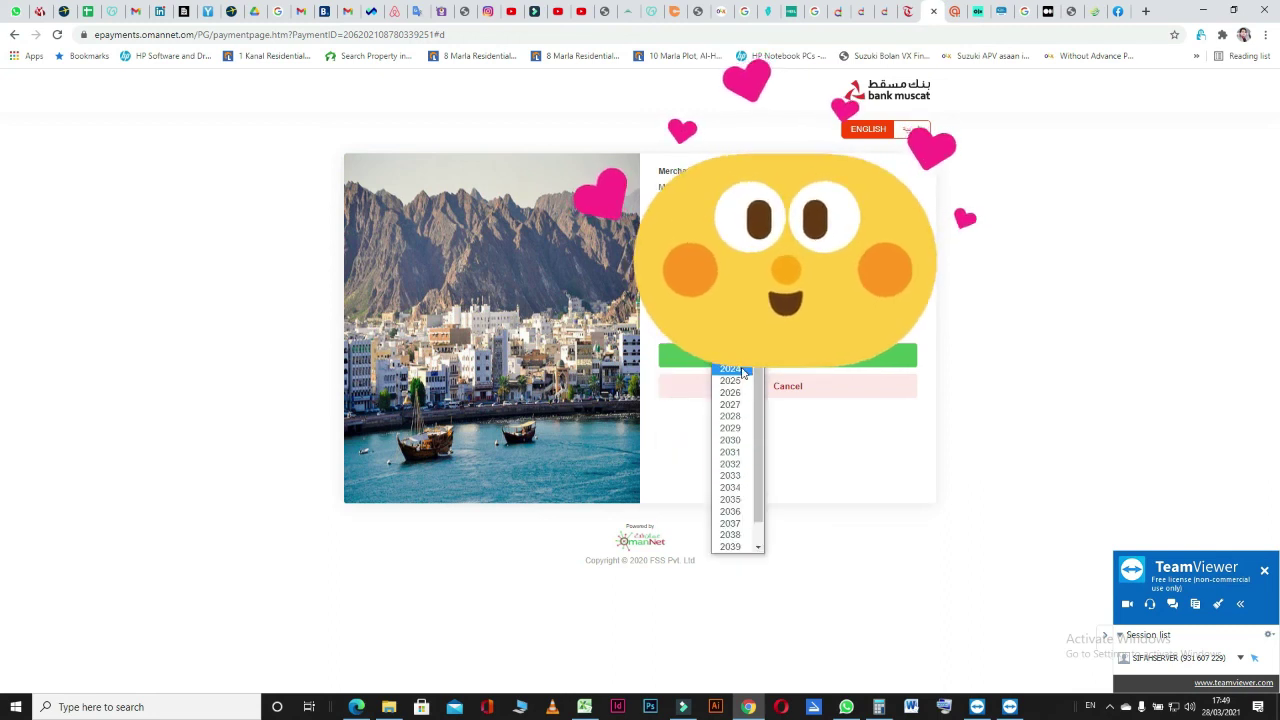
left_click(741, 369)
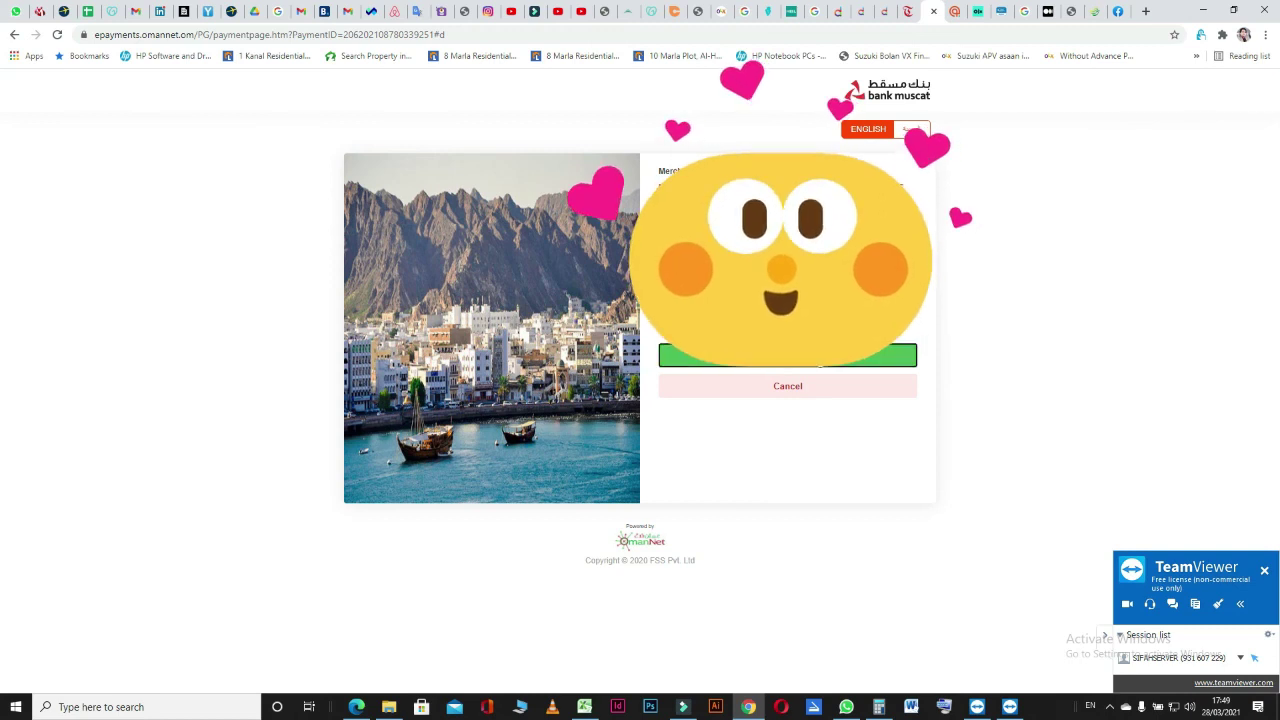
Submit the card details with 'Pay OMR 25' to reach OTP confirmation.
left_click(820, 362)
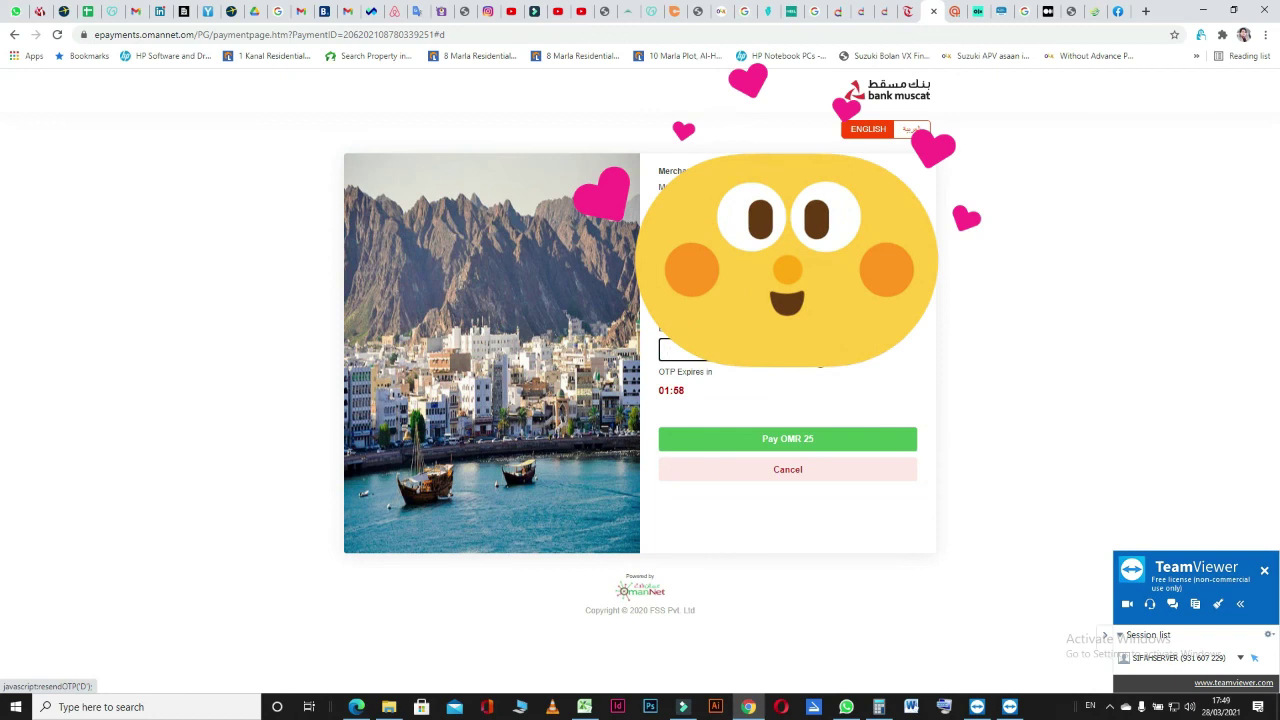